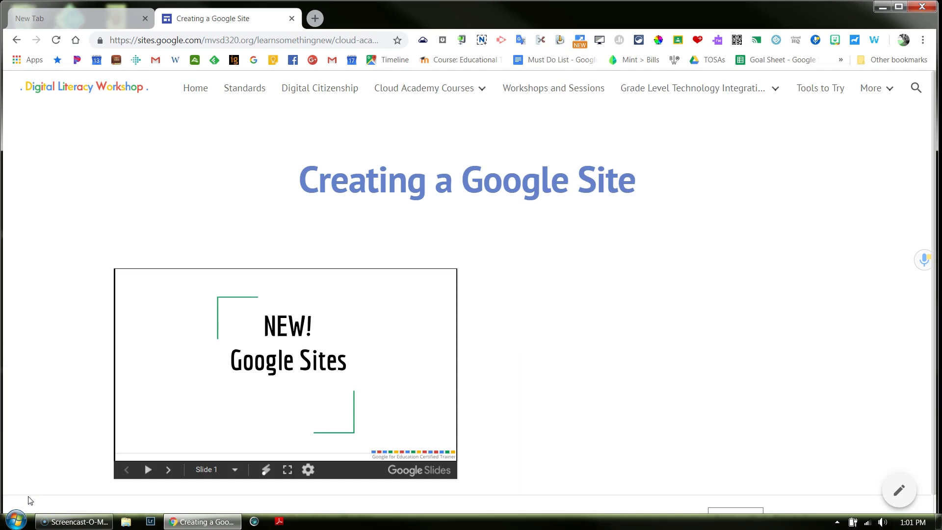
# - View the second slide of the embedded Google Sites presentation and return to its first slide
pyautogui.click(168, 471)
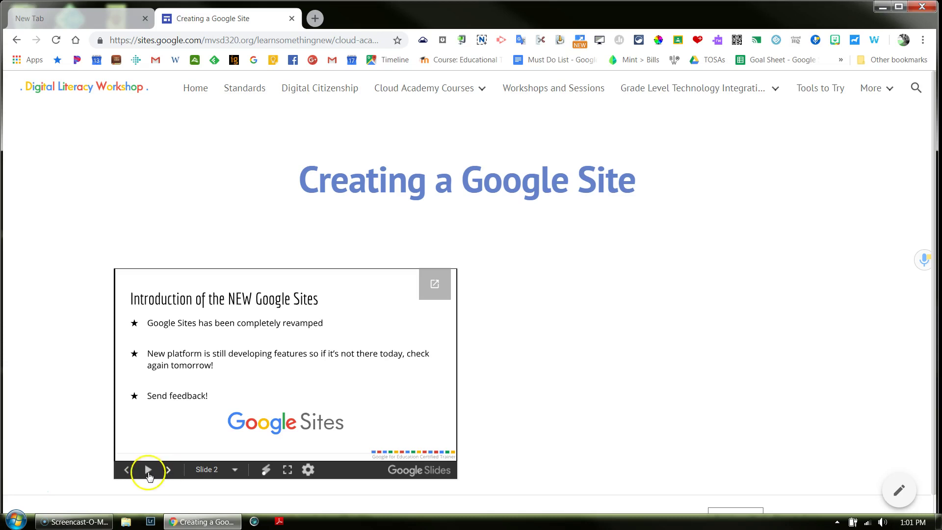
pyautogui.click(126, 470)
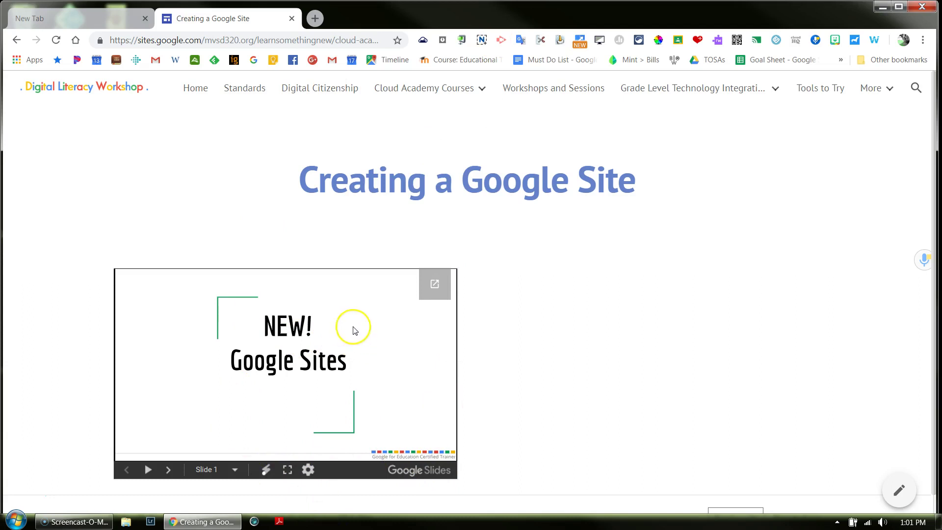
# - Switch to the new tab page and look through the full list of Google apps, including Sites and Drive
pyautogui.click(69, 18)
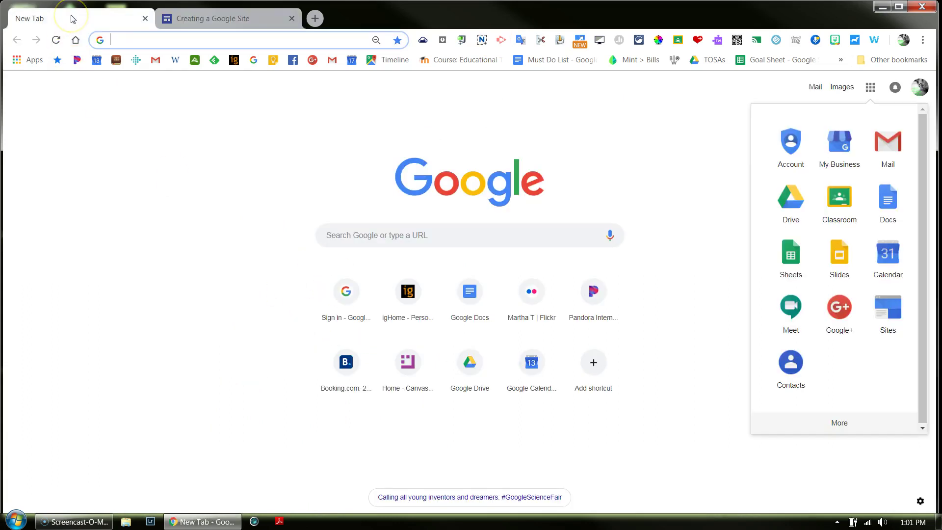
pyautogui.click(673, 133)
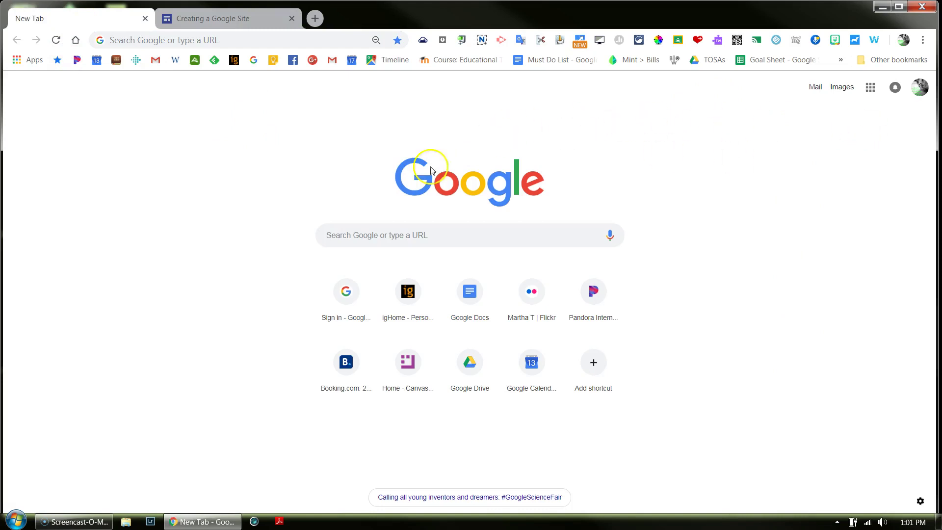
pyautogui.click(871, 91)
pyautogui.click(871, 92)
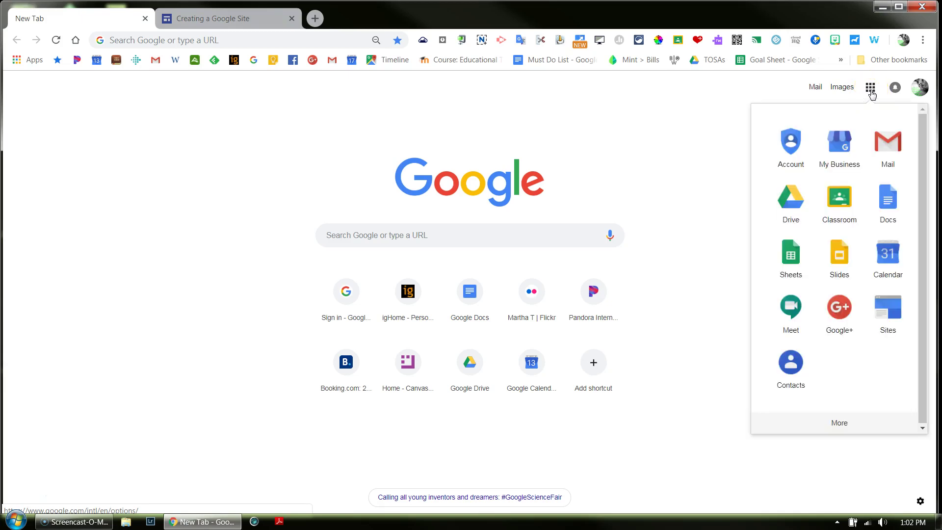
pyautogui.click(878, 315)
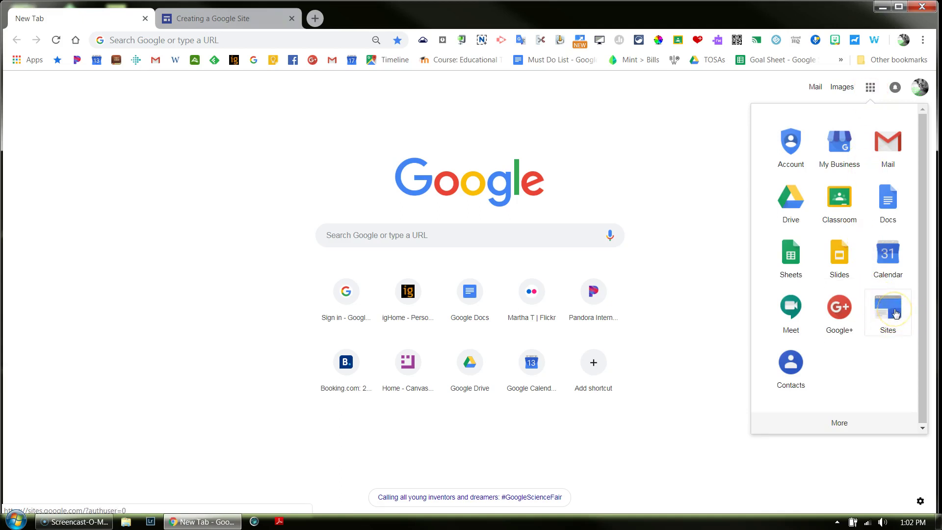
pyautogui.click(886, 317)
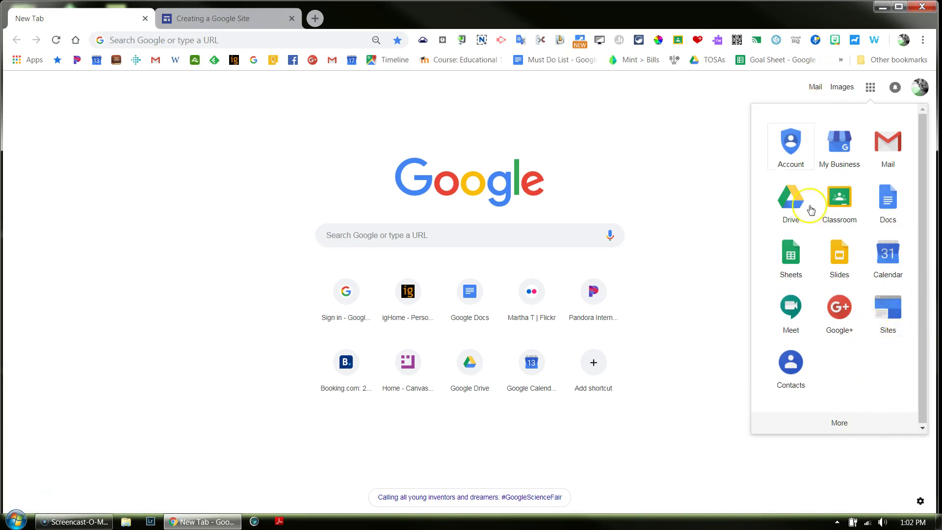
pyautogui.click(837, 426)
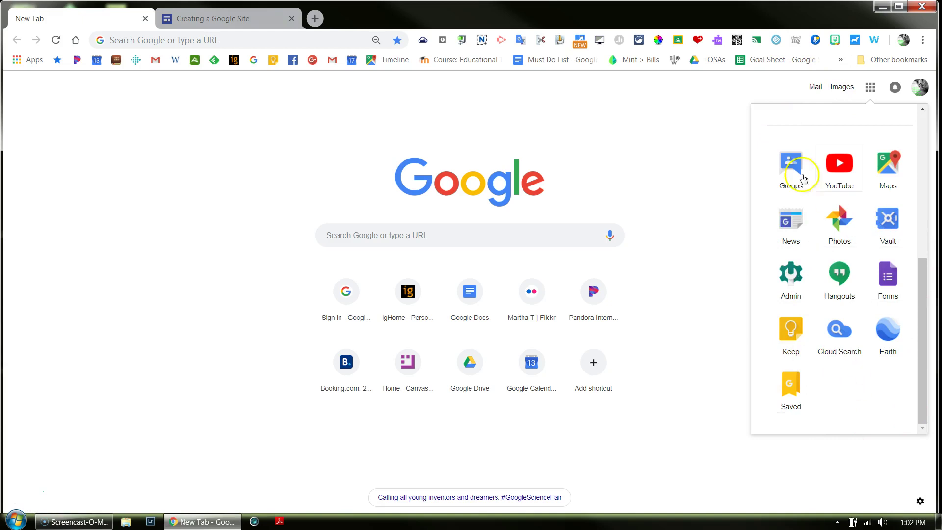
pyautogui.moveTo(924, 265); pyautogui.dragTo(908, 105)
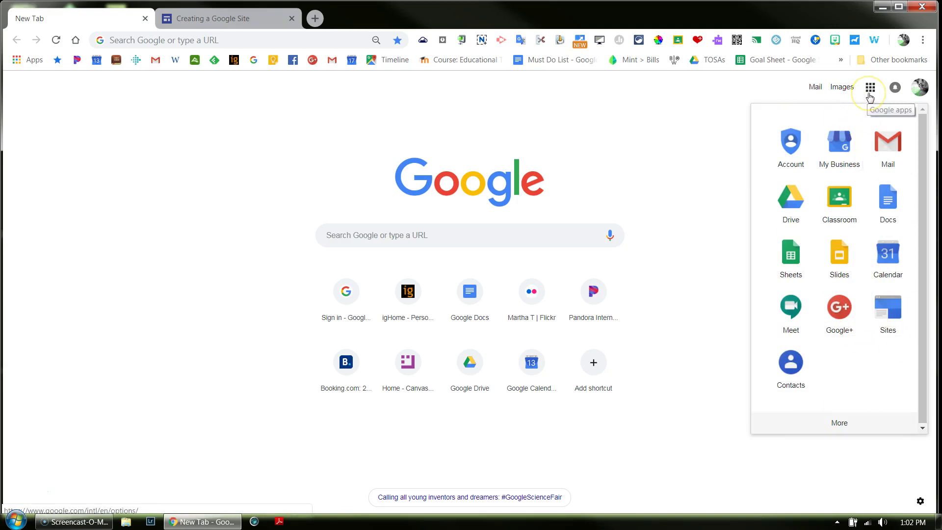
# - Open Google Drive and create a new blank Google Sites site from it
pyautogui.click(795, 212)
pyautogui.click(795, 212)
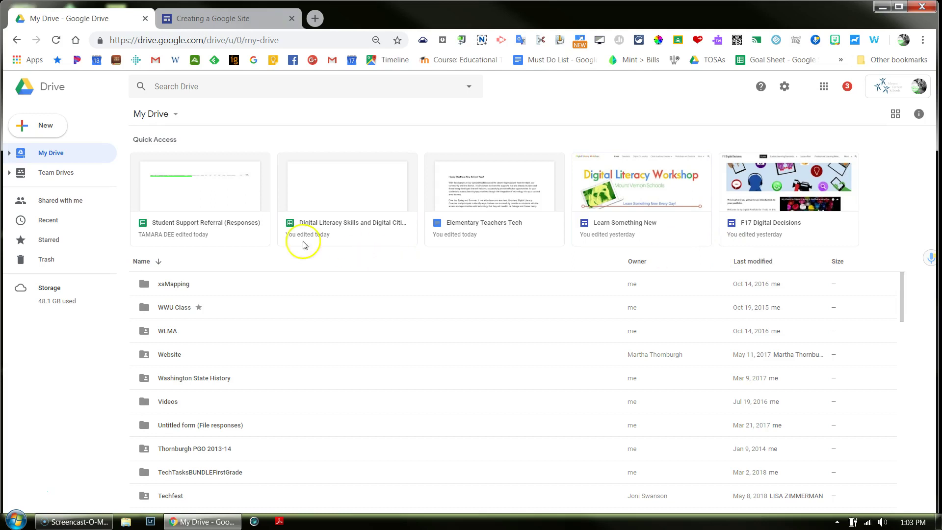
pyautogui.click(42, 129)
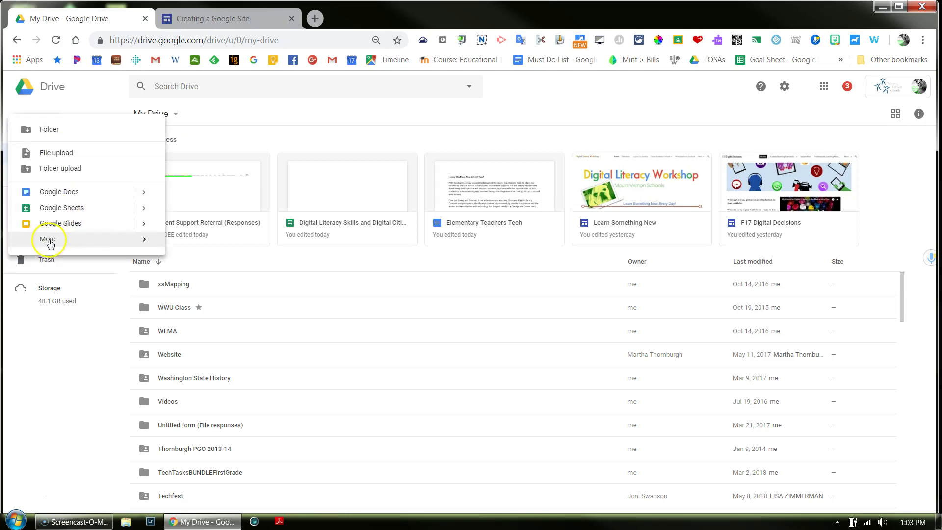
pyautogui.moveTo(48, 240)
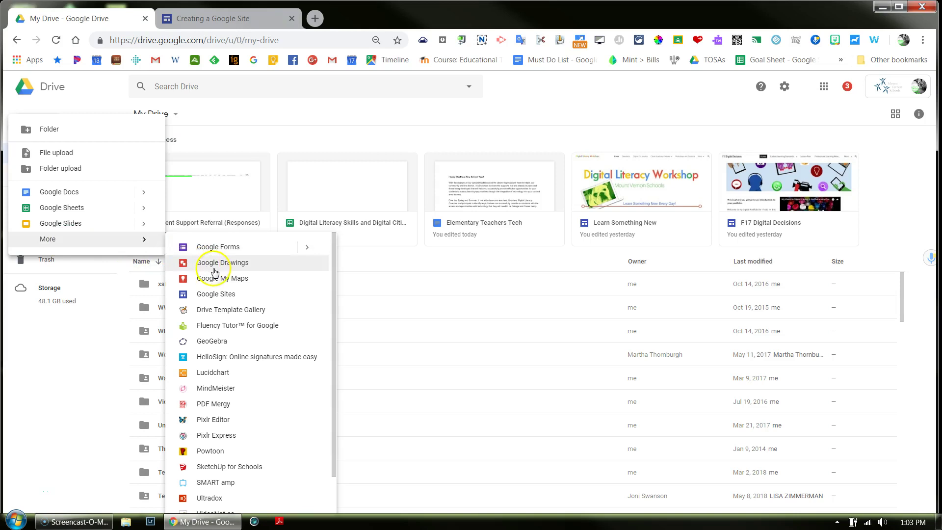
pyautogui.click(221, 295)
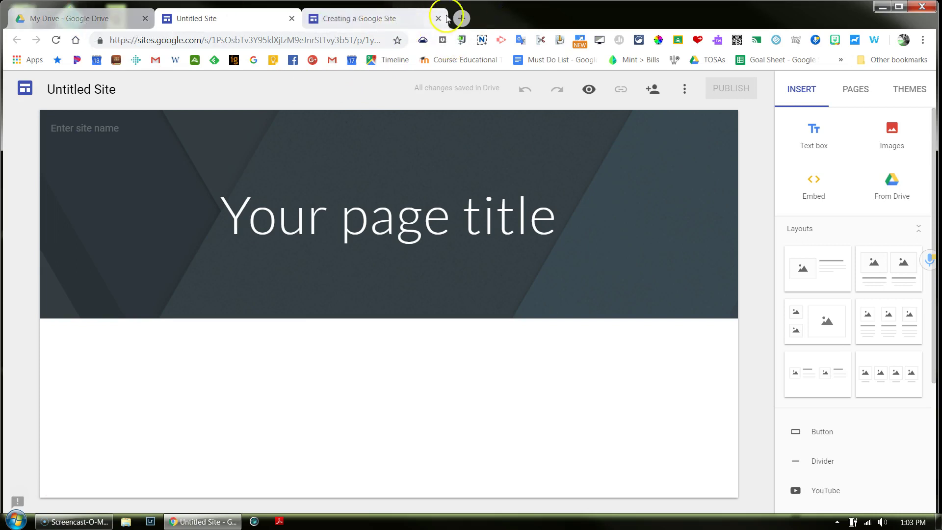
# - Return to Drive, open the classic Sites list from the Google apps and switch to the new Google Sites home page
pyautogui.click(68, 18)
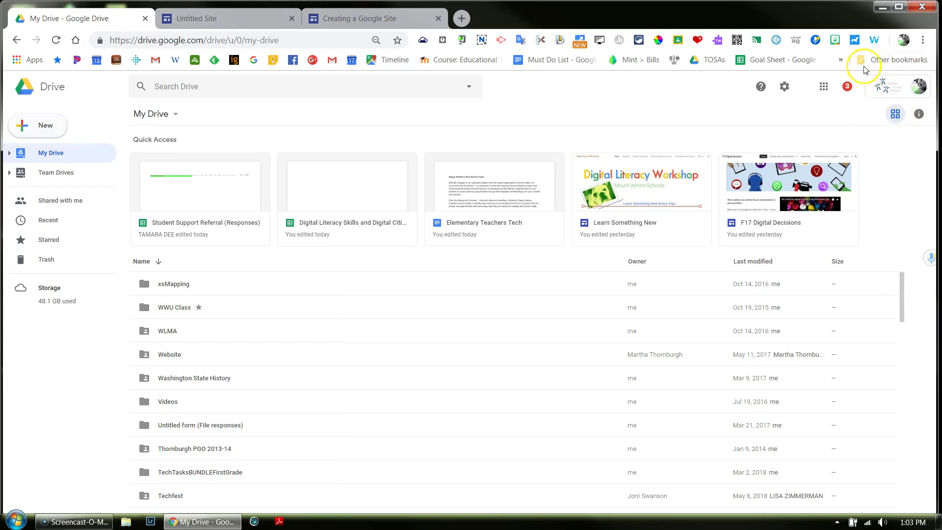
pyautogui.click(822, 87)
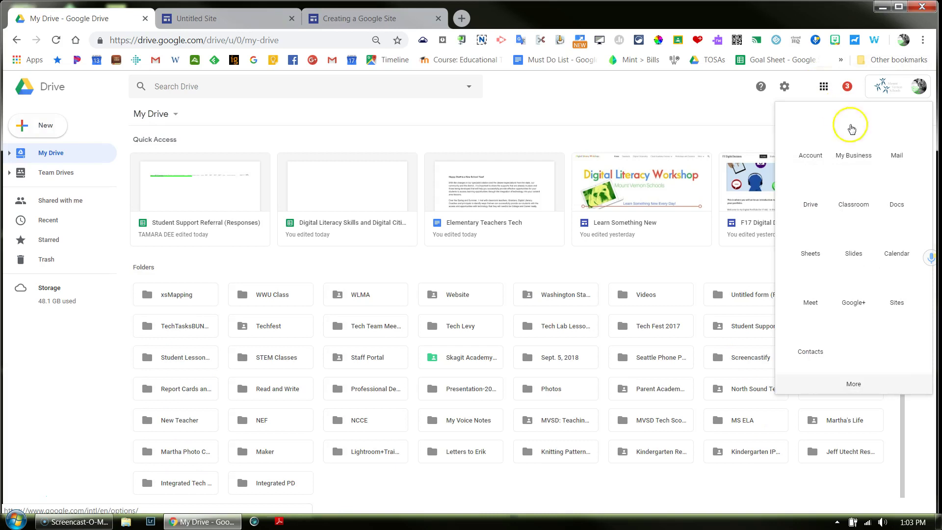
pyautogui.click(893, 304)
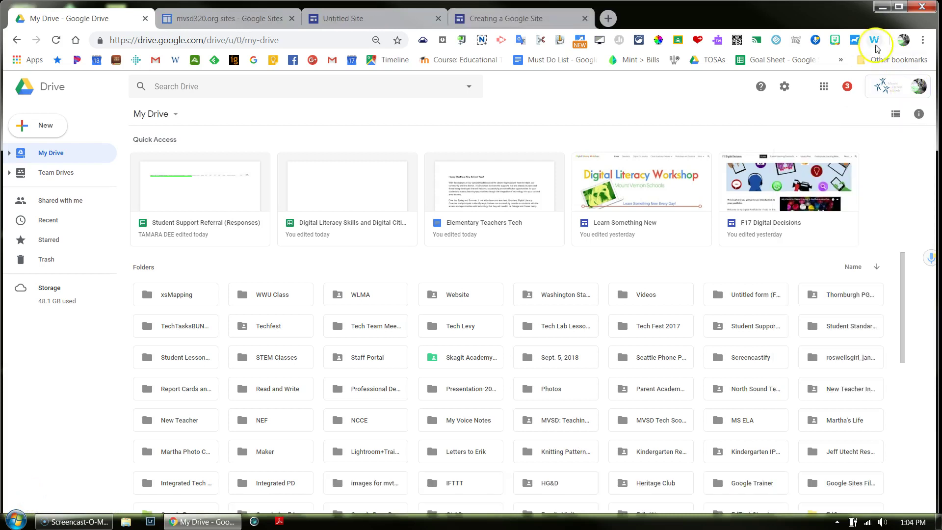
pyautogui.click(823, 87)
pyautogui.click(899, 281)
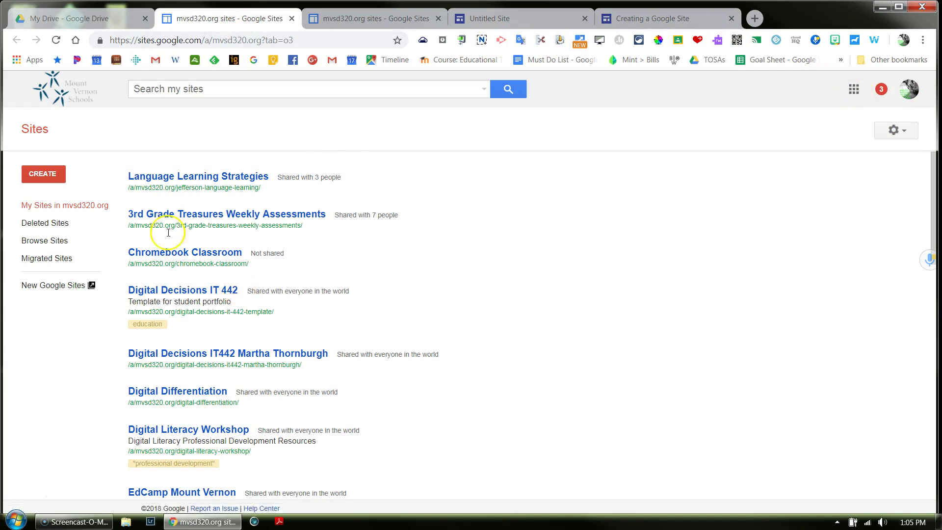
pyautogui.click(43, 291)
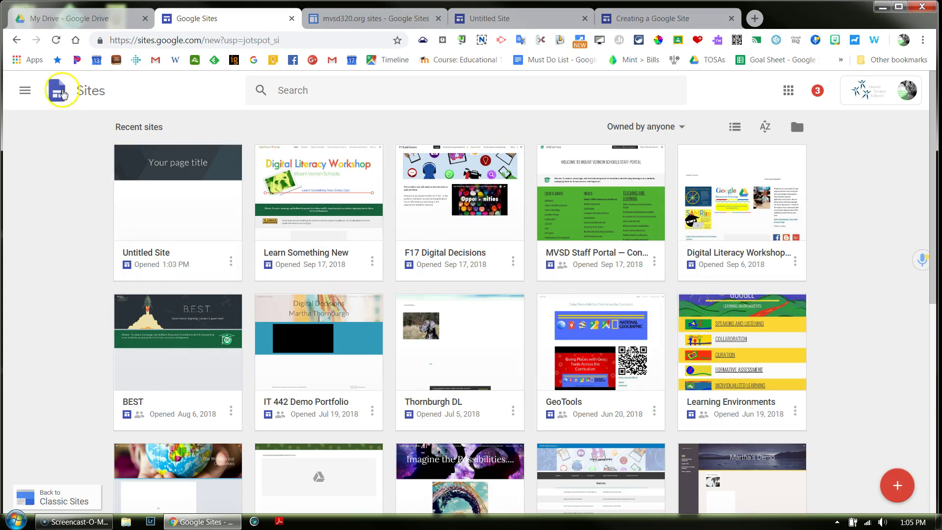
# - Return to the untitled site and rename its site document as Demo
pyautogui.click(521, 22)
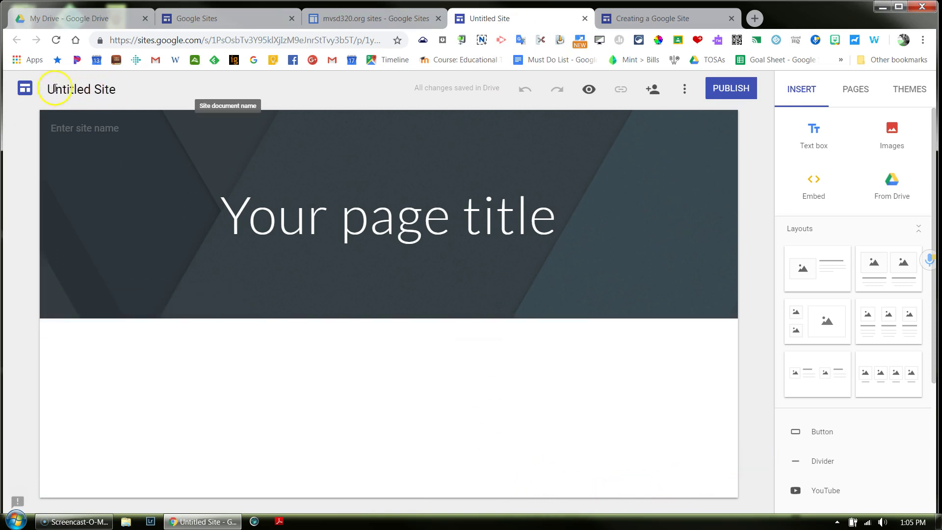
pyautogui.click(83, 89)
pyautogui.write('De')
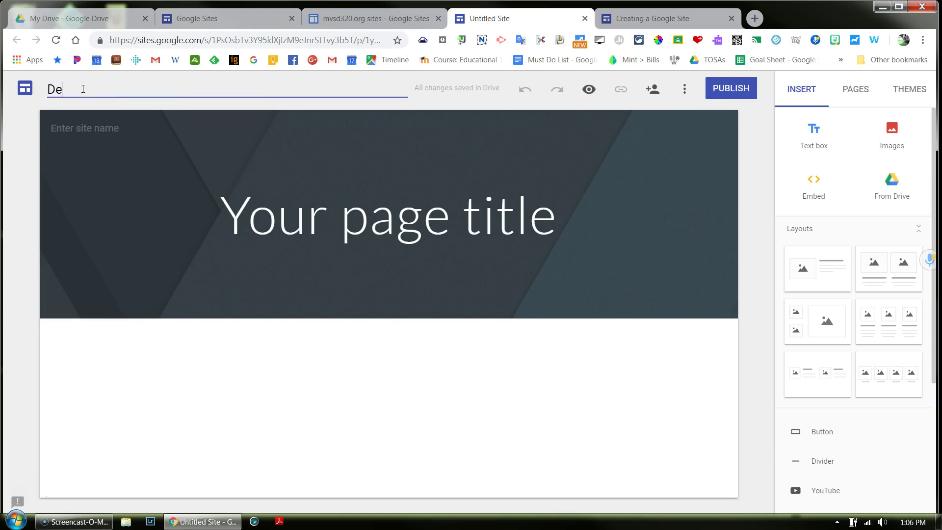
pyautogui.write('mo')
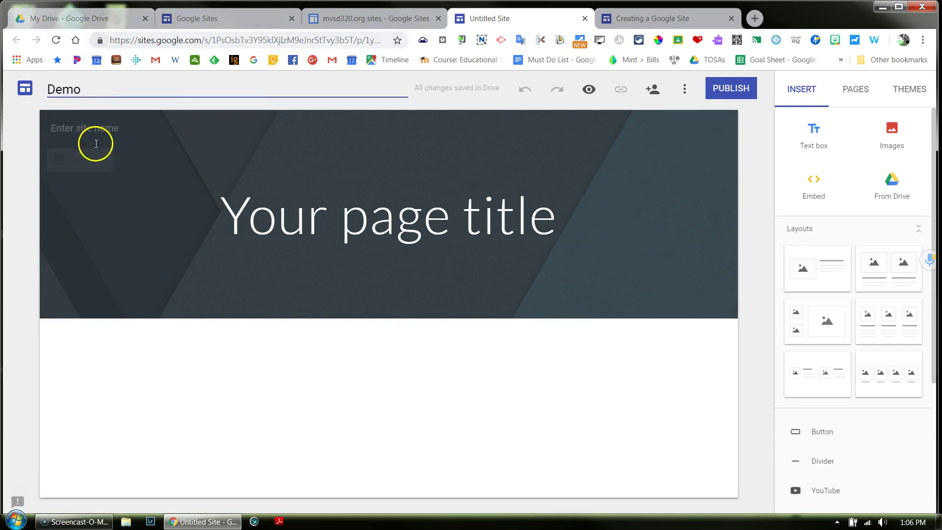
# - Replace the placeholder page title in the header with "Demo"
pyautogui.click(331, 248)
pyautogui.tripleClick(334, 227)
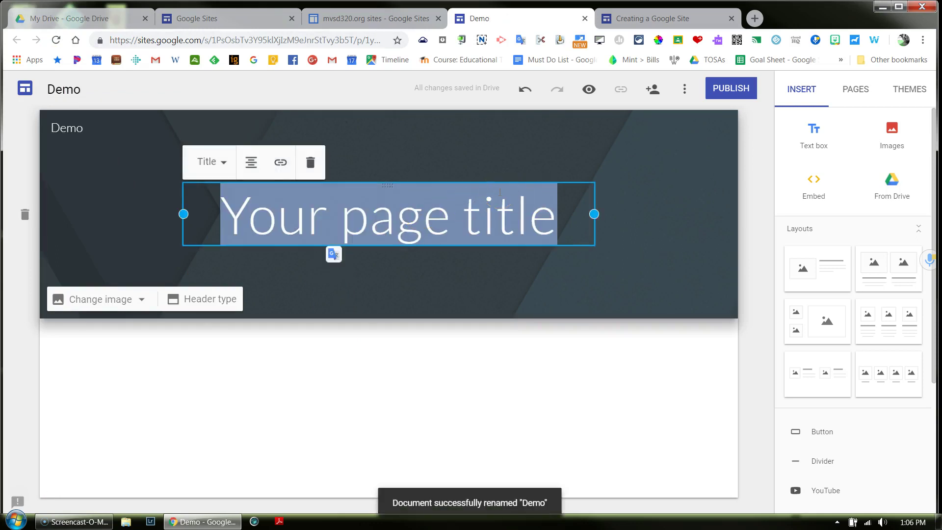
pyautogui.write('Demo')
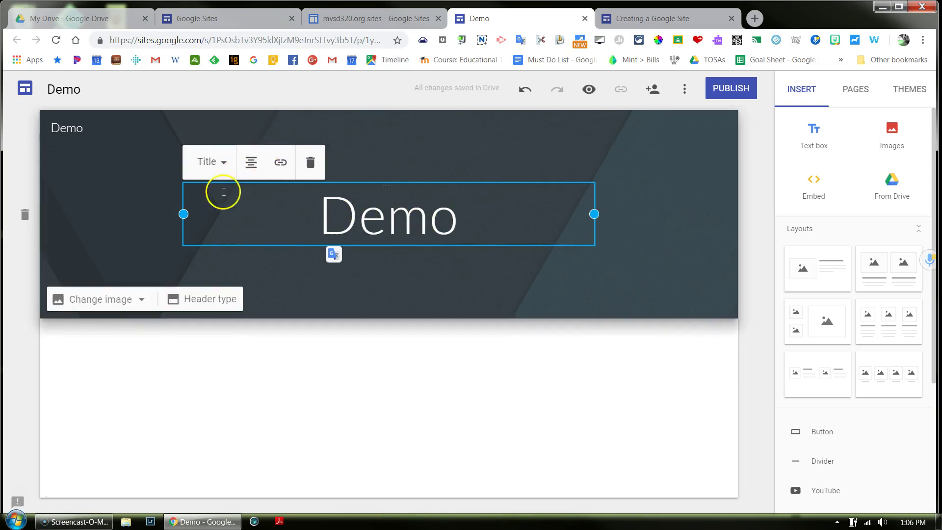
# - Try the Subheading and Heading styles on the page title and set it back to the Title style
pyautogui.click(225, 165)
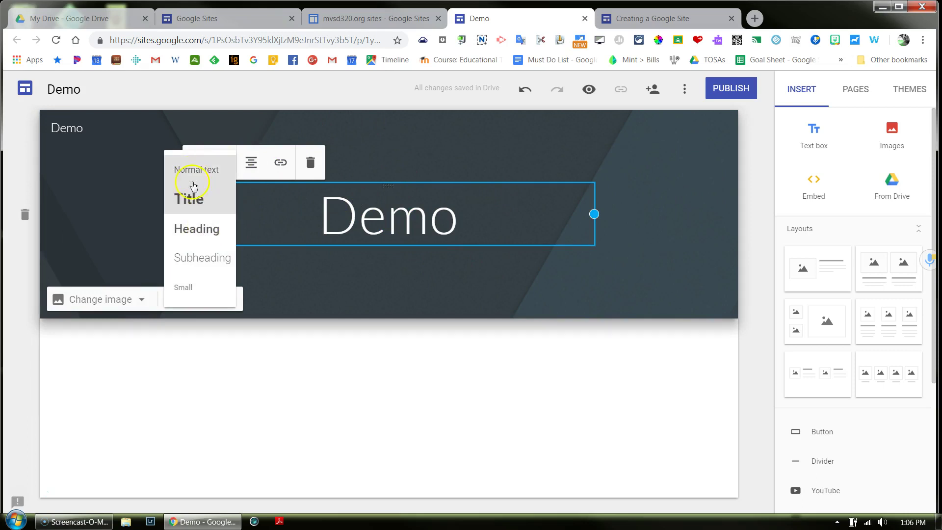
pyautogui.click(204, 258)
pyautogui.click(211, 180)
pyautogui.click(224, 248)
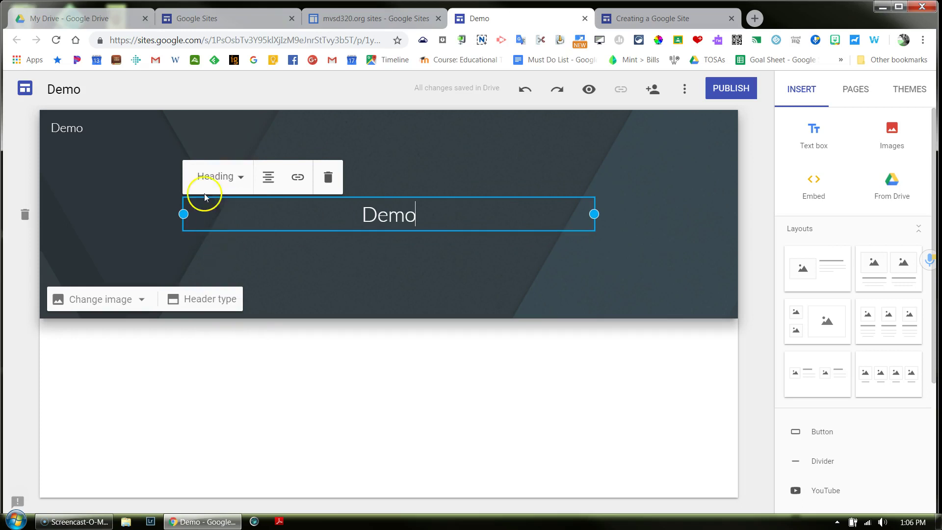
pyautogui.click(205, 180)
pyautogui.click(205, 214)
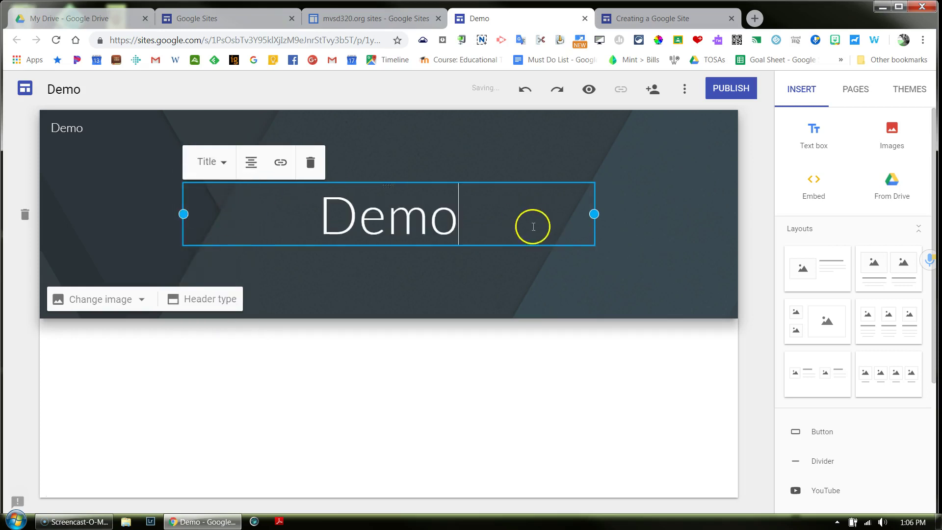
# - Check the alignment options of the Demo page title and move its text box toward the left side of the header
pyautogui.click(252, 168)
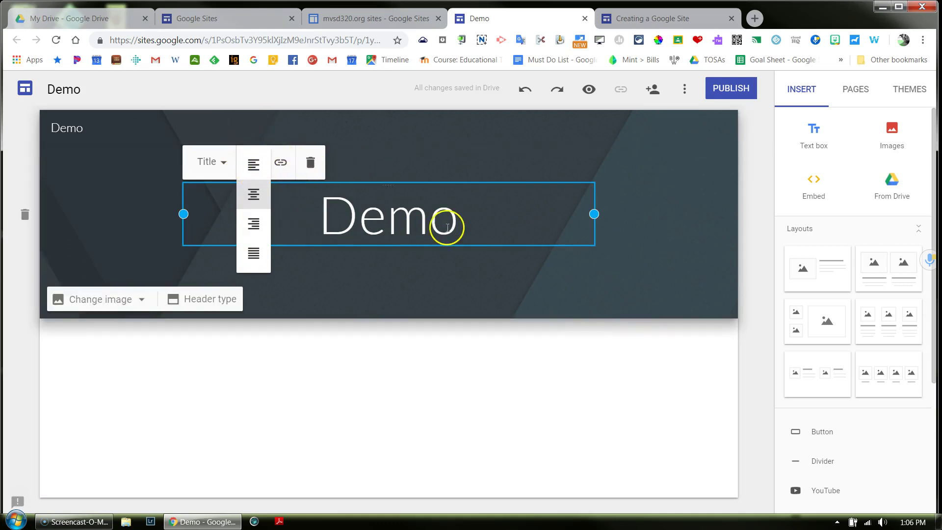
pyautogui.click(497, 218)
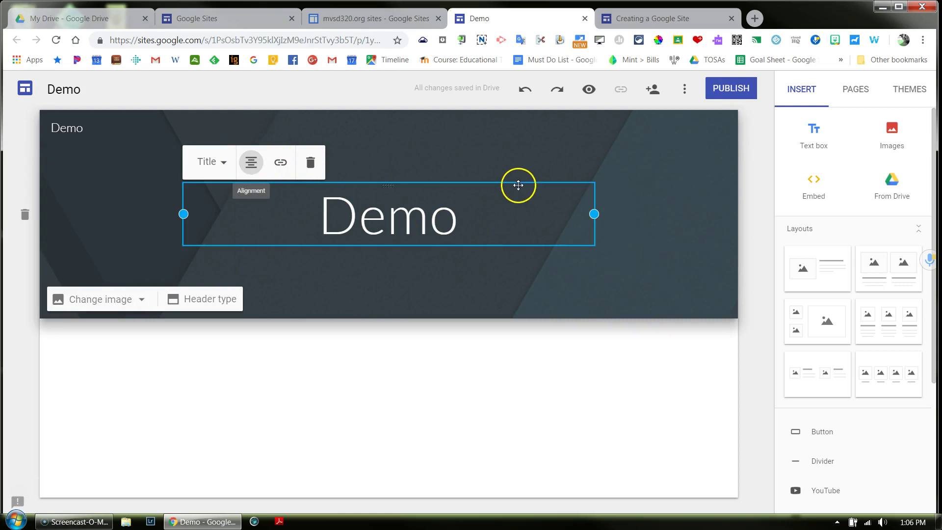
pyautogui.moveTo(555, 181); pyautogui.dragTo(144, 206)
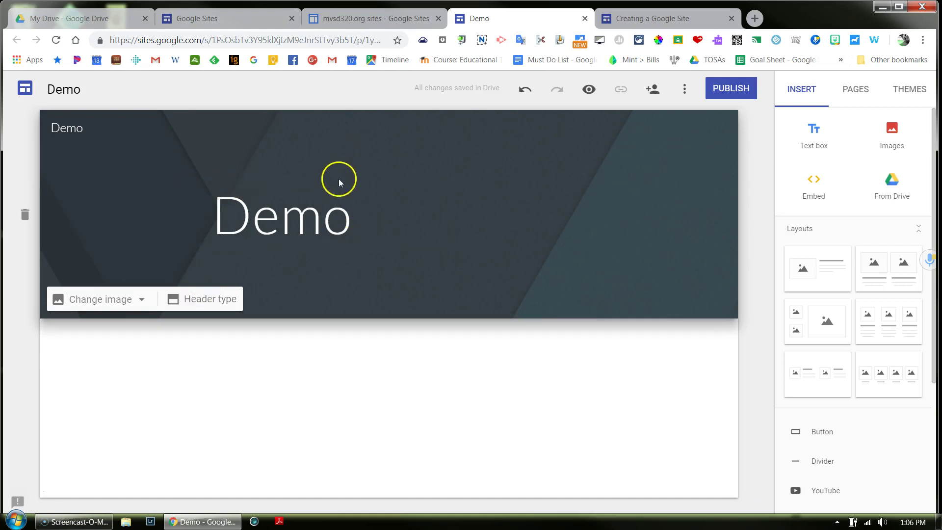
pyautogui.moveTo(333, 184); pyautogui.dragTo(347, 183)
pyautogui.click(368, 179)
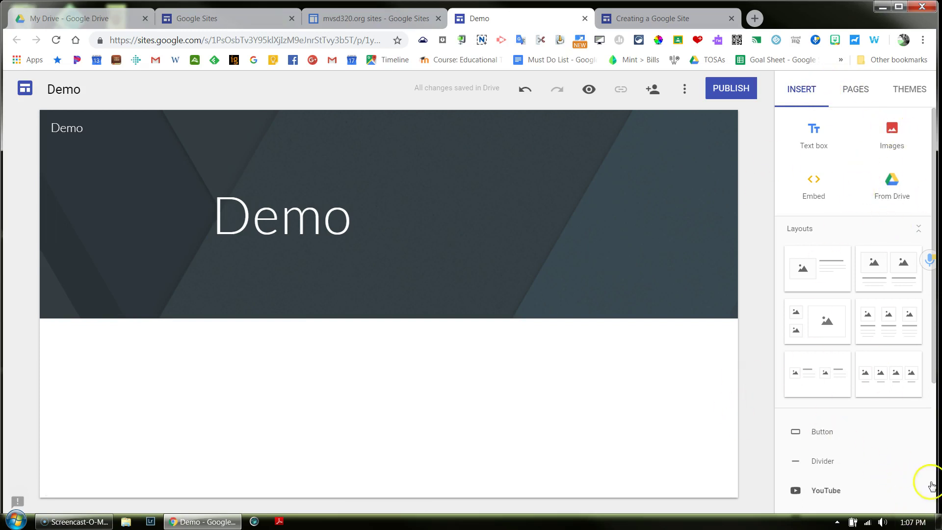
# - Examine the site's page list and the available themes
pyautogui.click(859, 92)
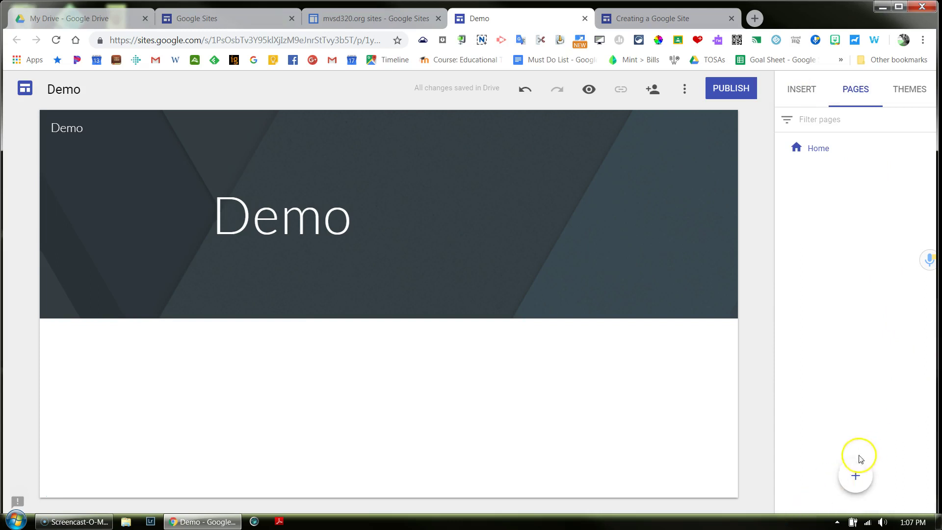
pyautogui.moveTo(857, 475)
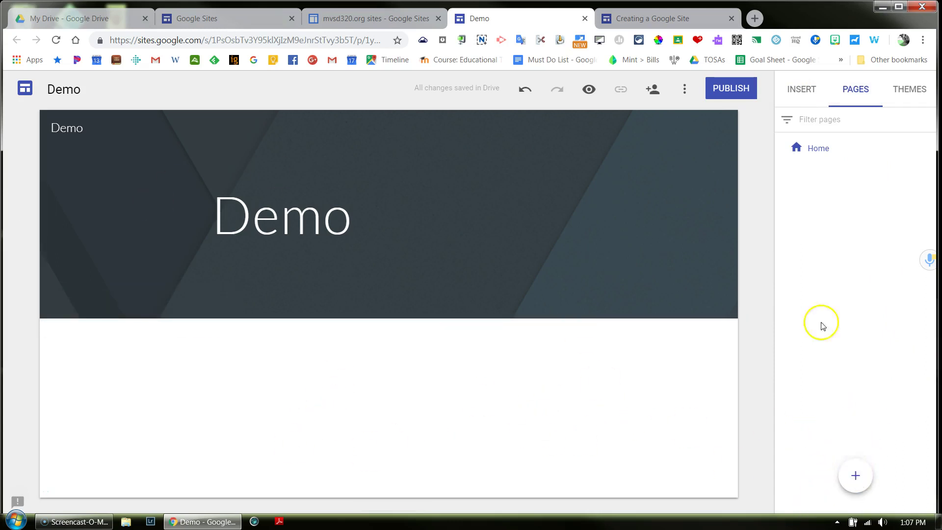
pyautogui.click(912, 92)
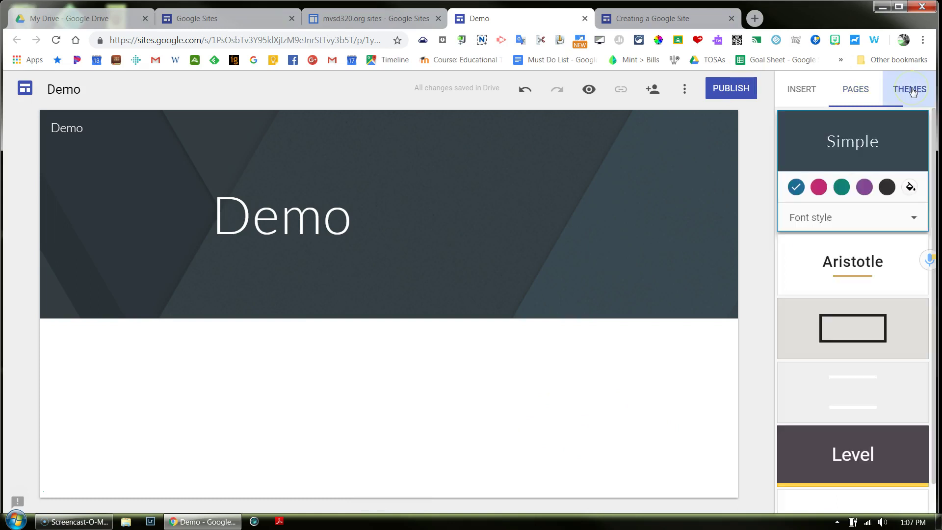
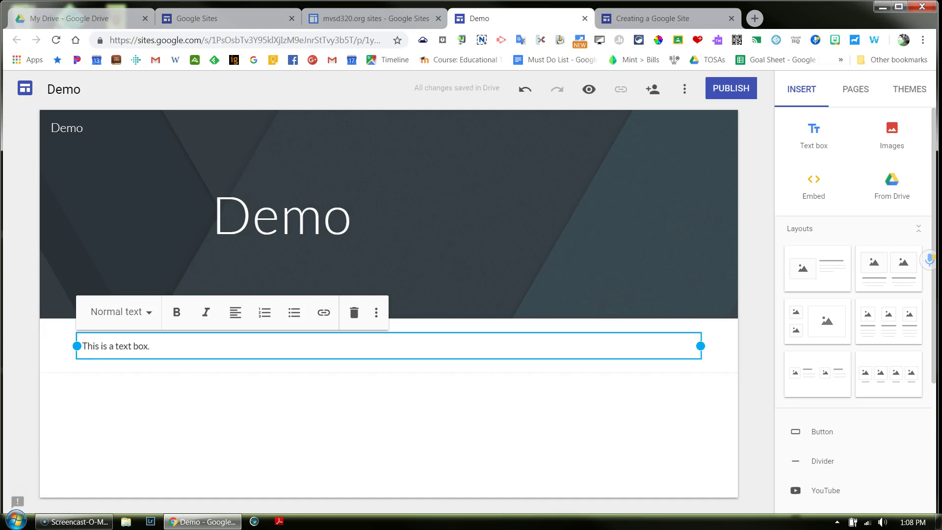
# - Try bold and Normal text on the line "This is a text box." and set it to the Title style
pyautogui.moveTo(160, 338); pyautogui.dragTo(22, 346)
pyautogui.click(188, 313)
pyautogui.click(133, 318)
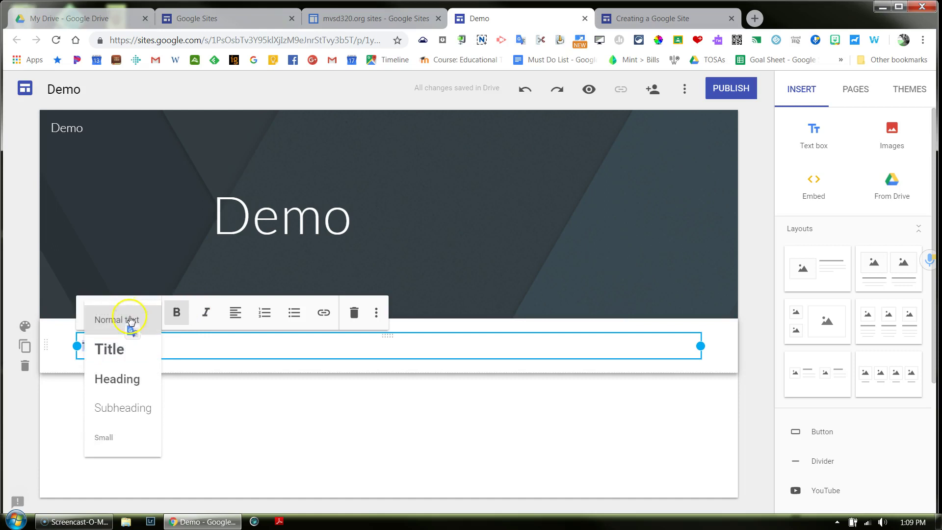
pyautogui.click(113, 346)
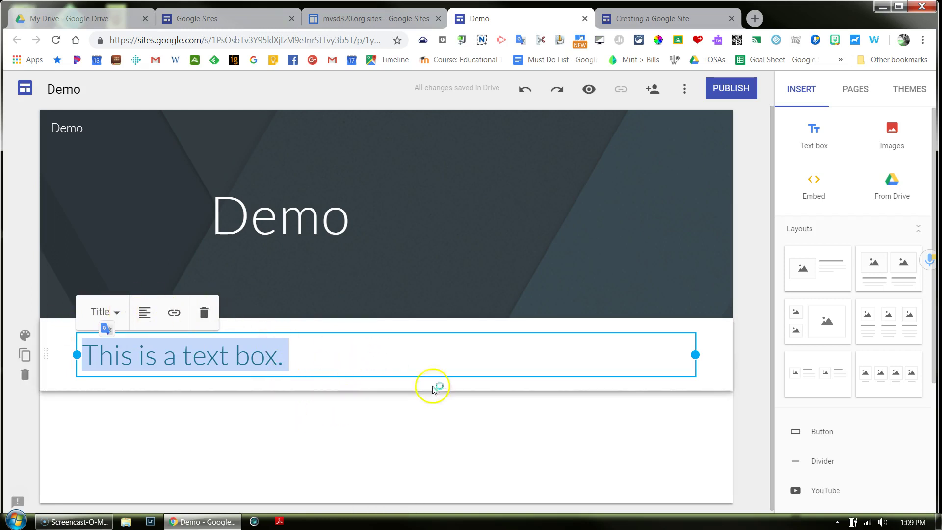
pyautogui.click(118, 313)
pyautogui.click(120, 318)
pyautogui.click(177, 312)
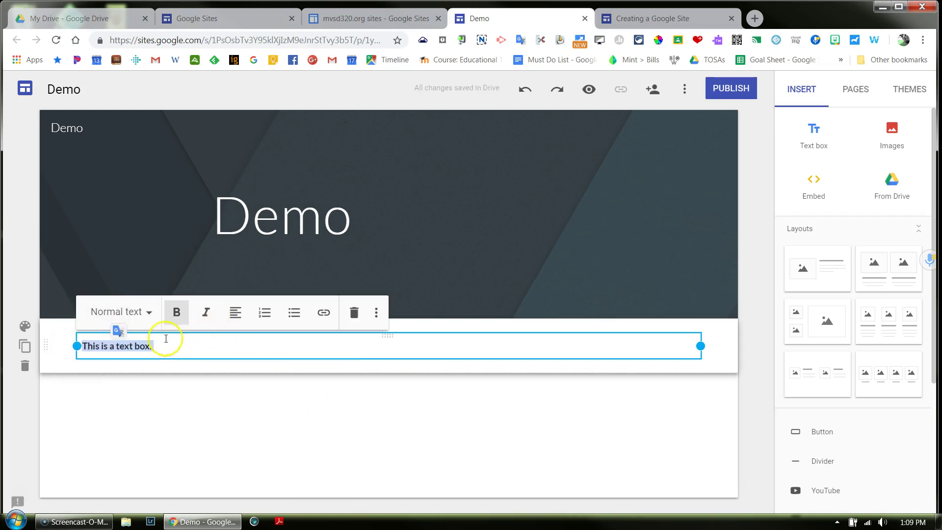
pyautogui.click(147, 315)
pyautogui.click(127, 351)
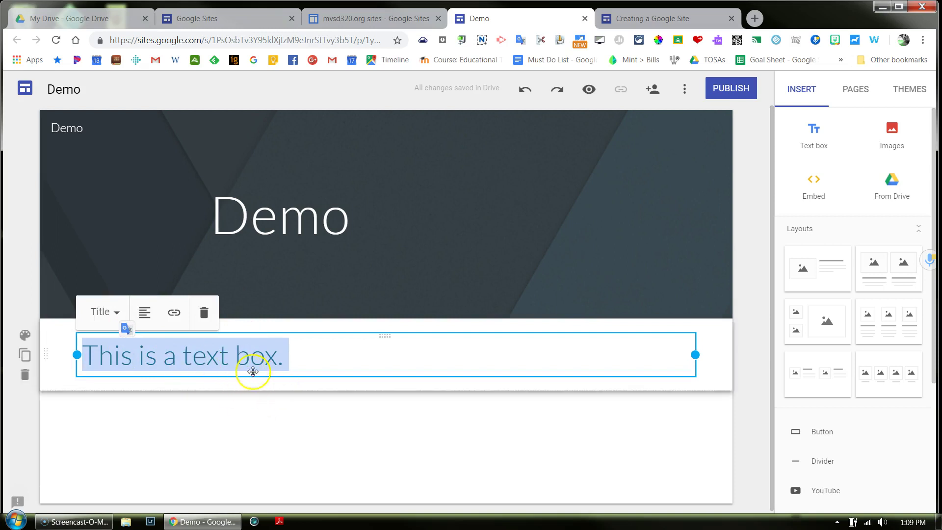
# - Try the Emphasis 1 and Emphasis 2 section styles on the section containing "This is a text box."
pyautogui.moveTo(45, 357)
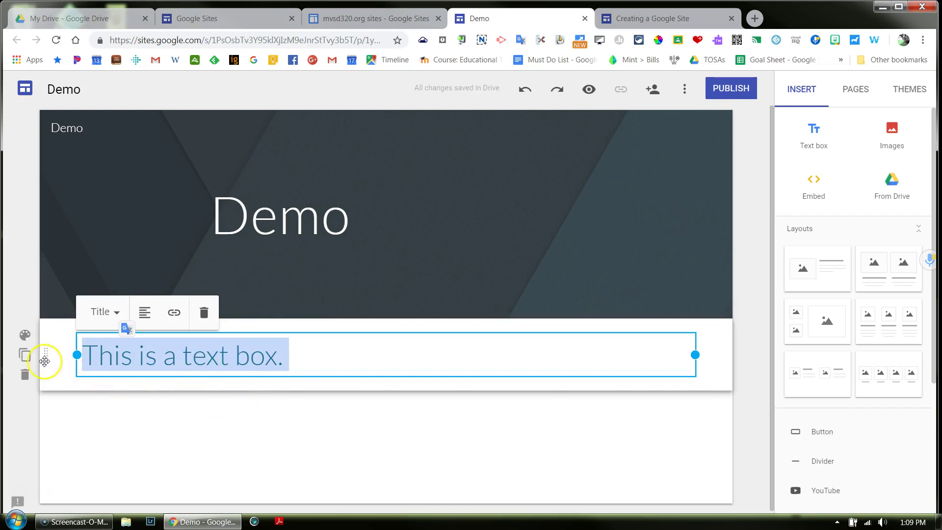
pyautogui.click(26, 337)
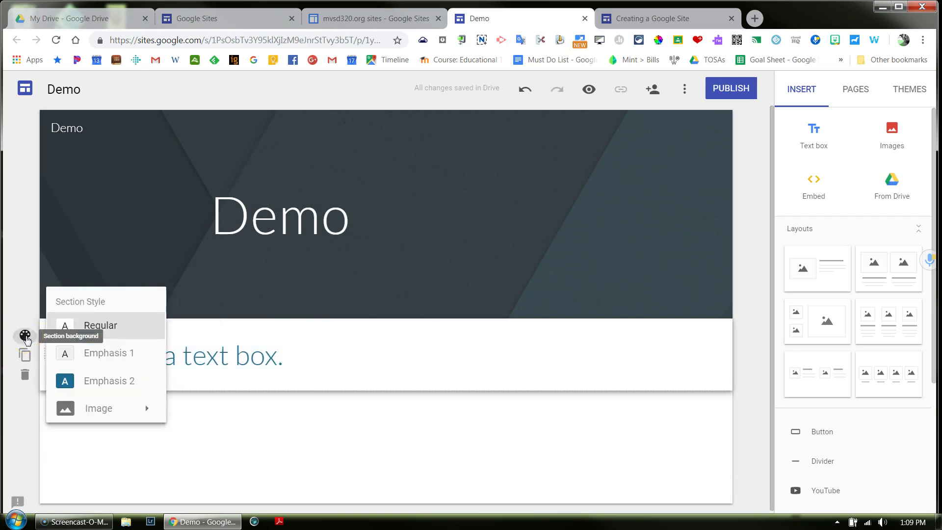
pyautogui.click(93, 354)
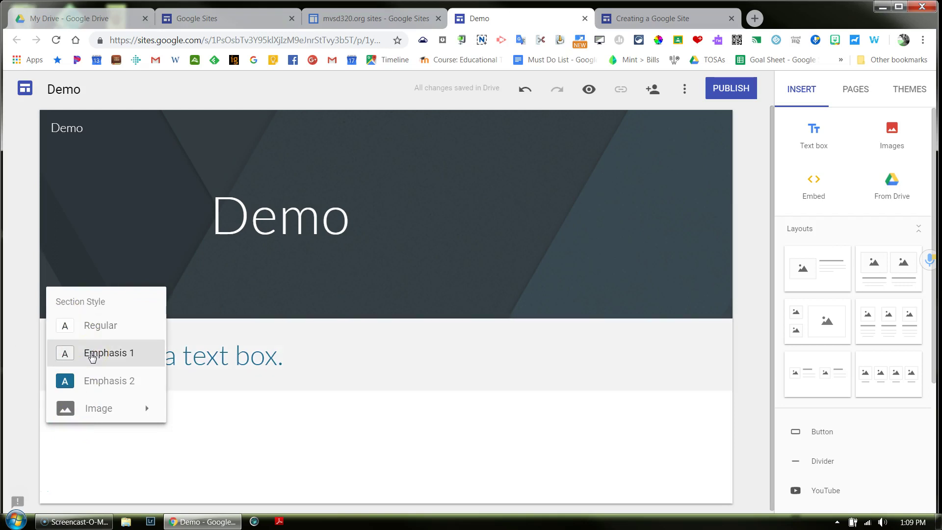
pyautogui.click(89, 380)
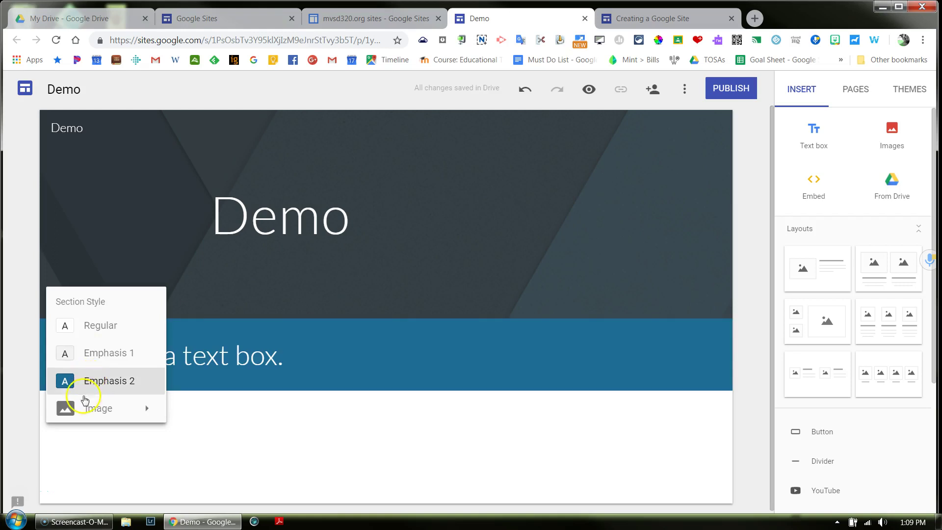
# - Set the turquoise beach image from the gallery as the background of the text box's section
pyautogui.click(146, 410)
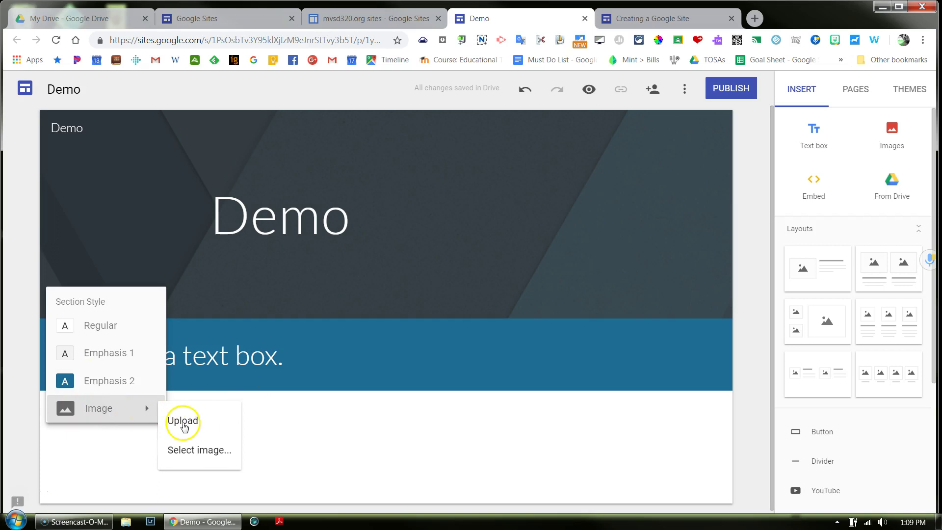
pyautogui.click(184, 449)
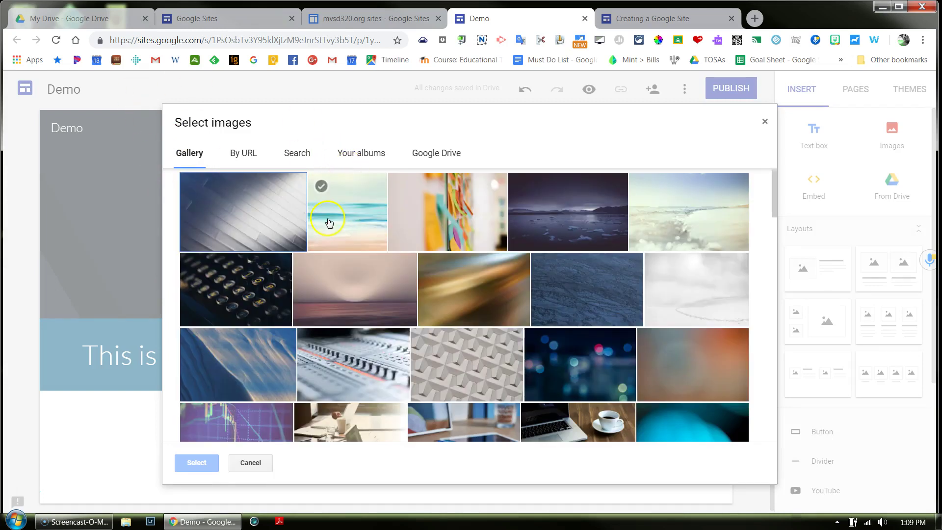
pyautogui.click(329, 222)
pyautogui.click(195, 463)
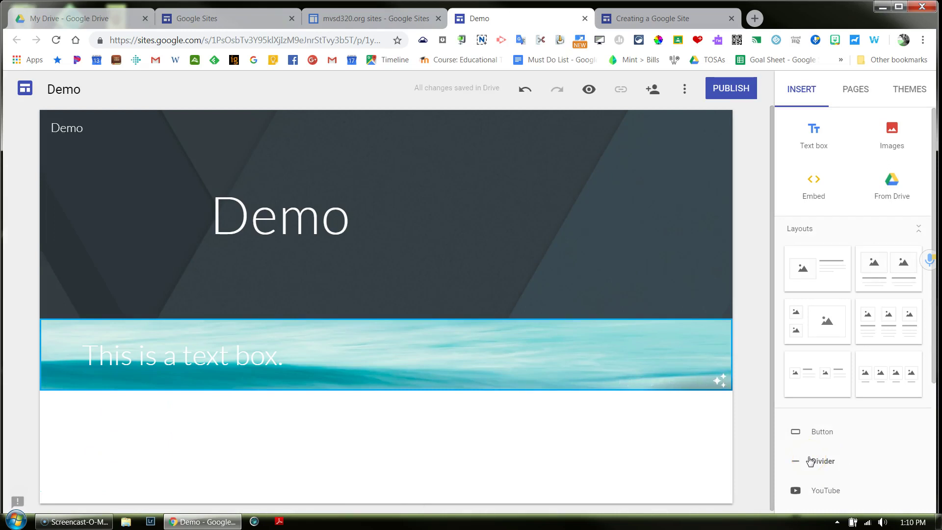
# - Narrow the "This is a text box." box until its text wraps onto two lines, trying it mid-section before returning it to the section's left edge
pyautogui.click(297, 350)
pyautogui.moveTo(698, 353); pyautogui.dragTo(188, 372)
pyautogui.moveTo(177, 417); pyautogui.dragTo(206, 424)
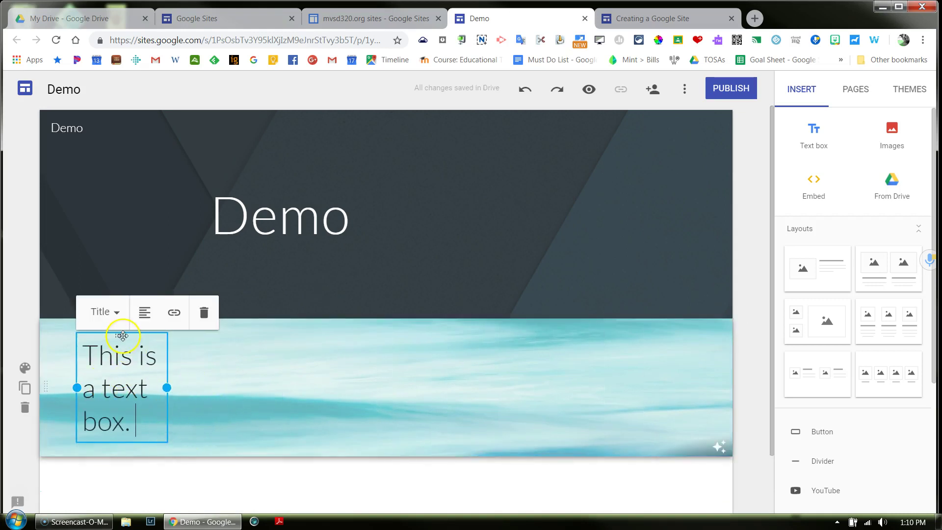
pyautogui.moveTo(140, 337); pyautogui.dragTo(483, 387)
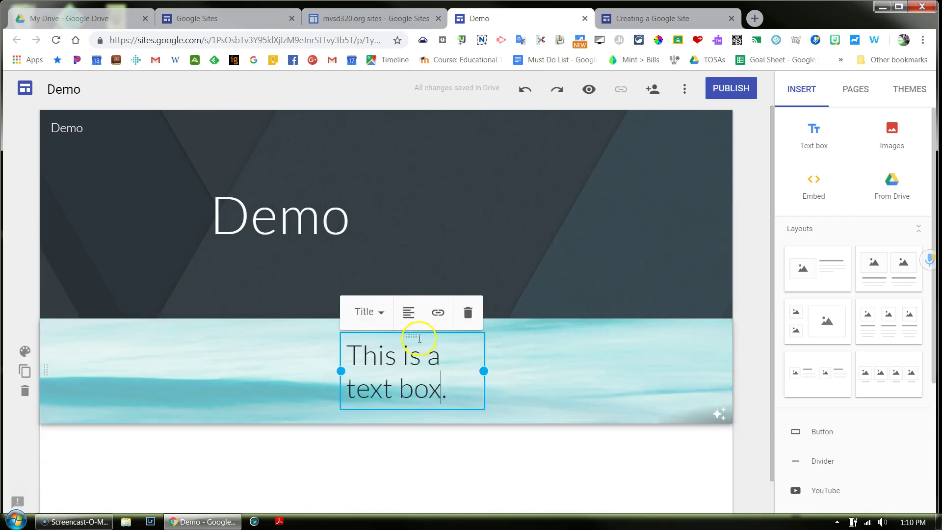
pyautogui.moveTo(411, 334); pyautogui.dragTo(147, 350)
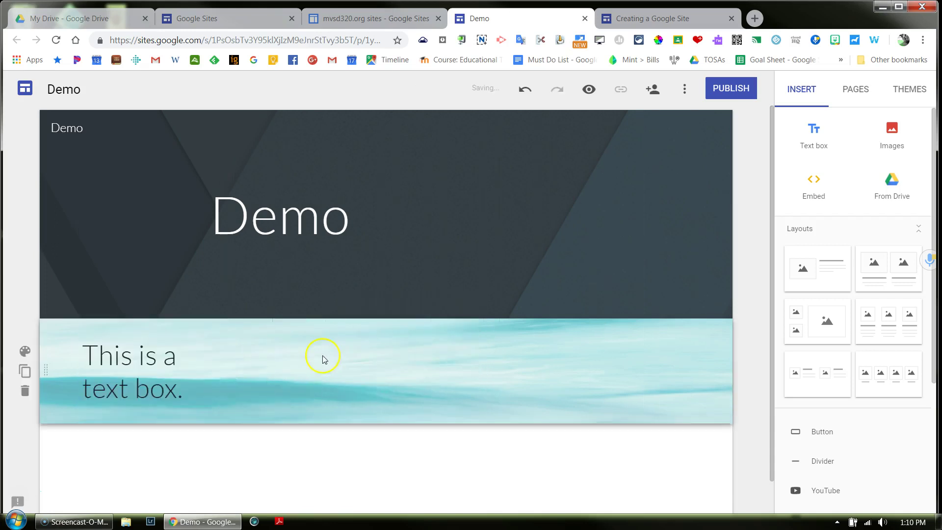
# - Add an empty text box and place it in the beach-image section beside the existing text
pyautogui.click(814, 138)
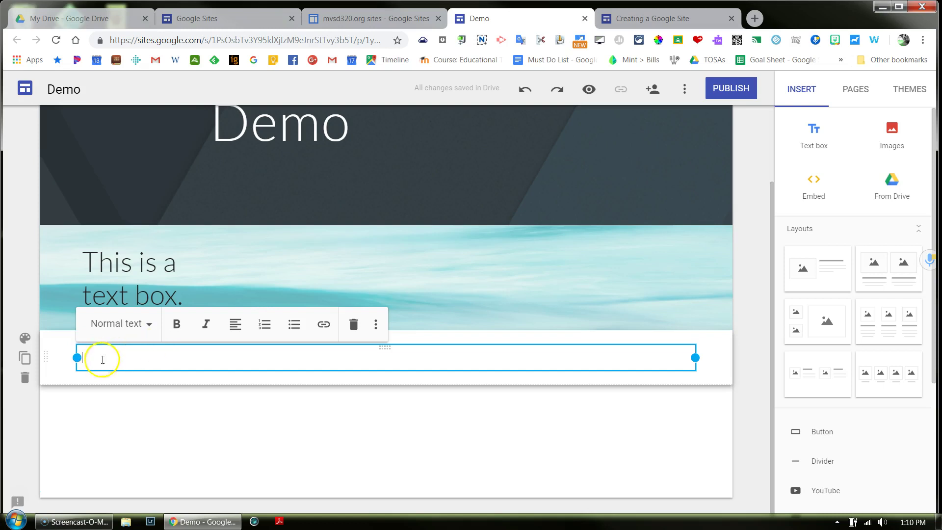
pyautogui.moveTo(78, 349); pyautogui.dragTo(363, 310)
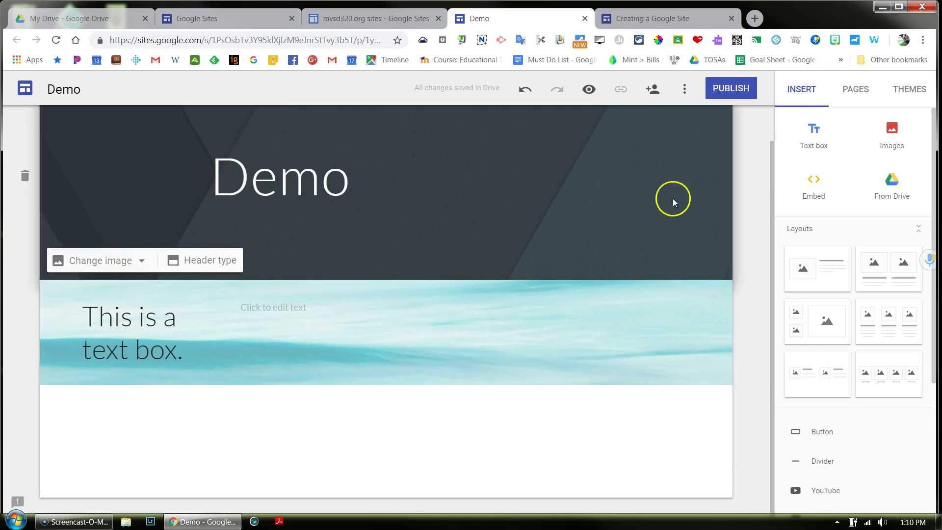
# - Search the web images for "great dane" and insert the side-profile picture of the dog in the woods
pyautogui.click(892, 141)
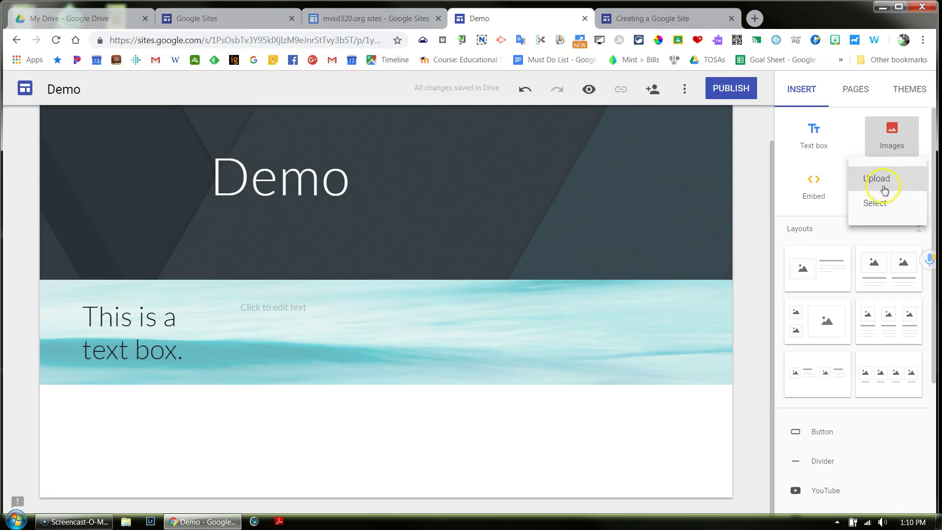
pyautogui.click(878, 206)
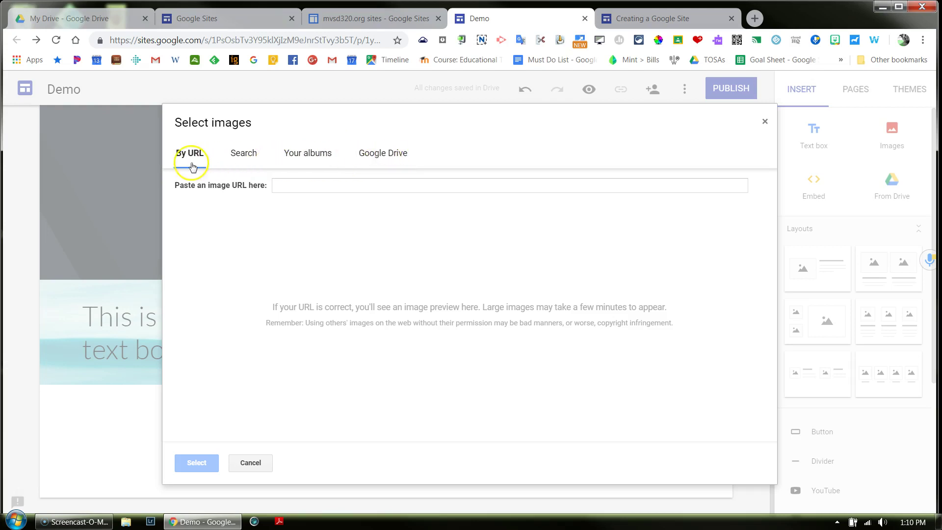
pyautogui.click(250, 160)
pyautogui.click(238, 198)
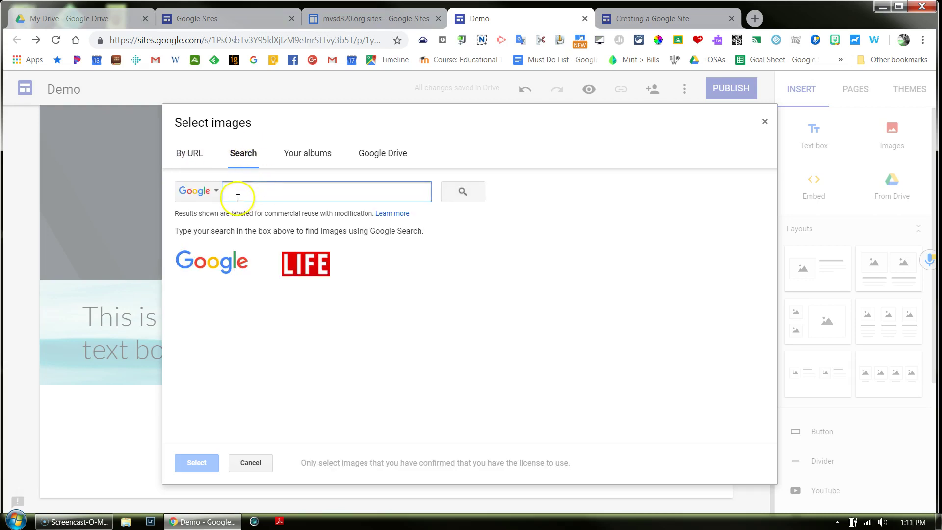
pyautogui.write('great dane')
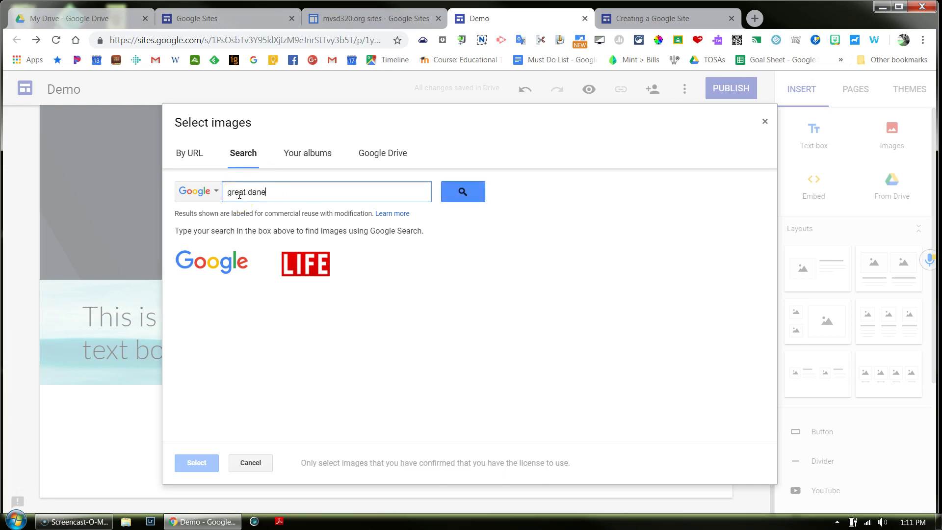
pyautogui.press('Return')
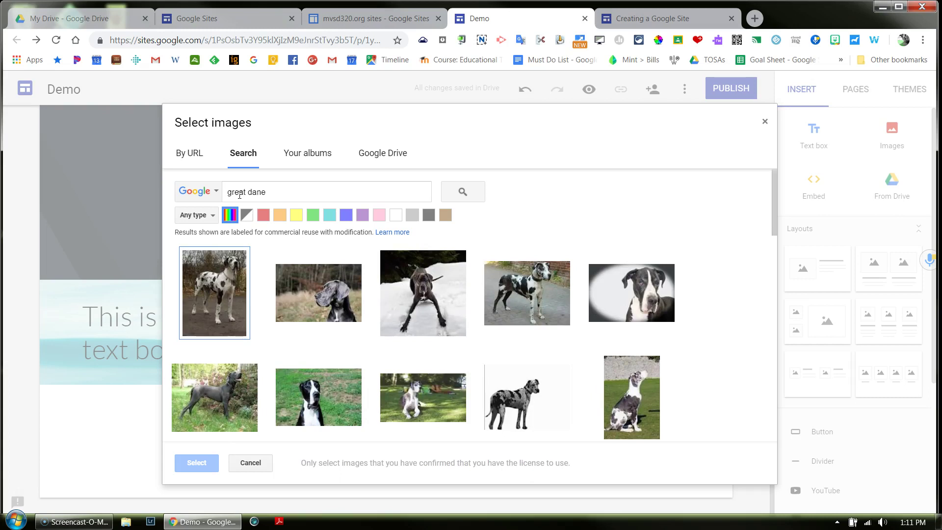
pyautogui.click(320, 294)
pyautogui.click(201, 463)
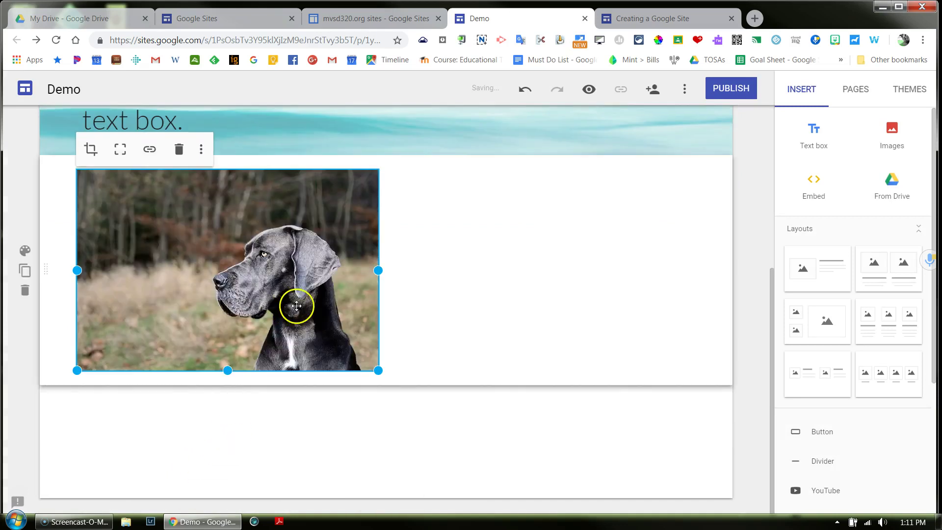
# - Crop the Great Dane picture by zooming in slightly on the dog's head
pyautogui.click(90, 150)
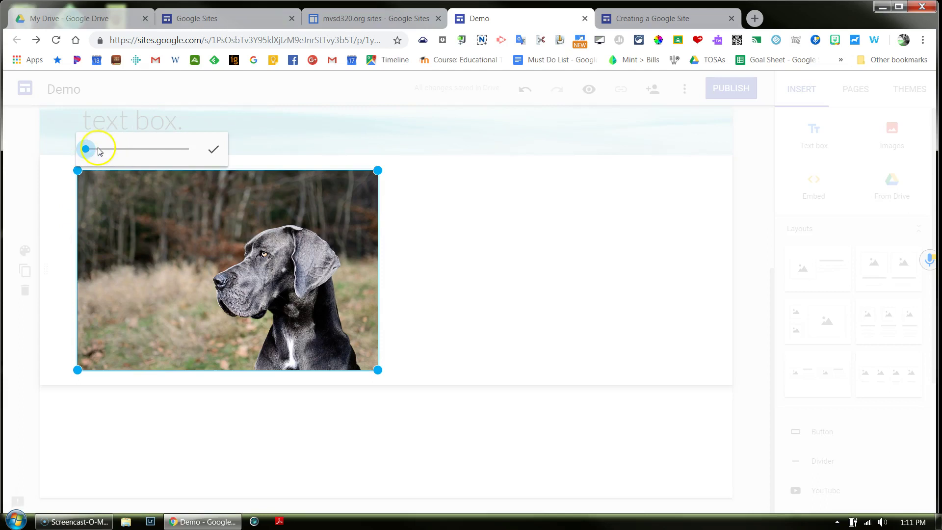
pyautogui.moveTo(90, 152); pyautogui.dragTo(101, 152)
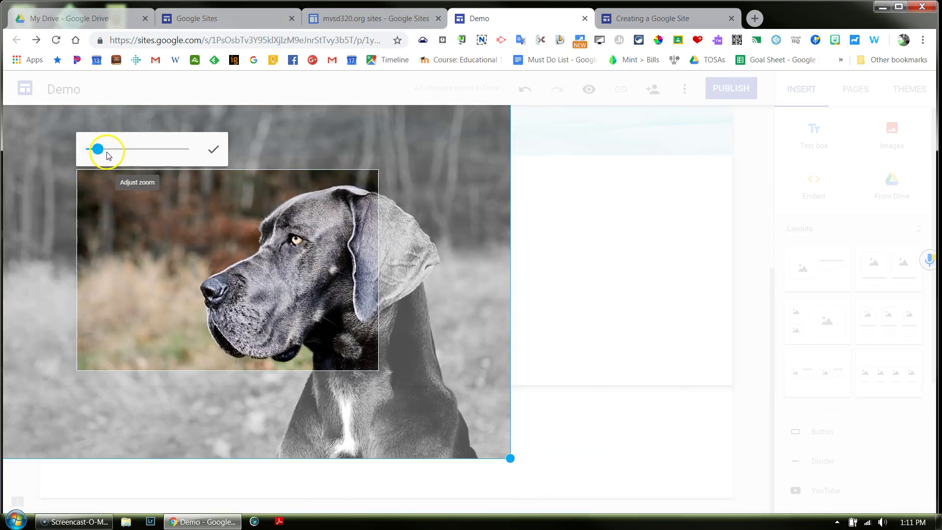
pyautogui.click(214, 151)
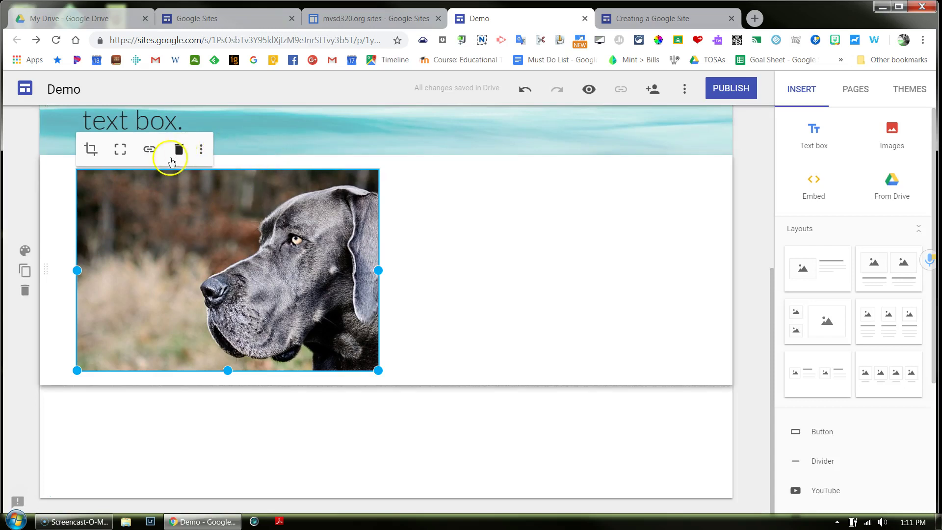
# - Move the Great Dane picture into the beach-image section beside "This is a text box." and reduce its size
pyautogui.moveTo(378, 371); pyautogui.dragTo(276, 290)
pyautogui.moveTo(225, 319); pyautogui.dragTo(383, 290)
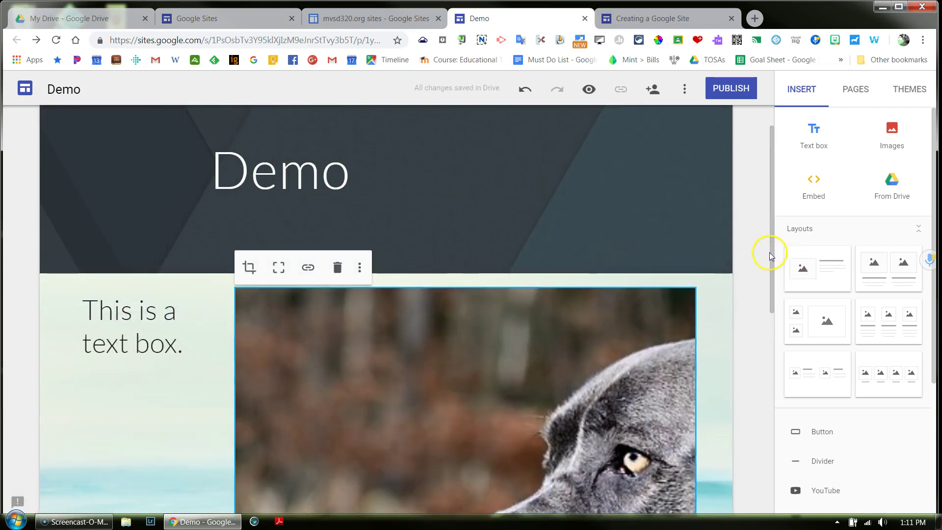
pyautogui.moveTo(771, 255); pyautogui.dragTo(752, 396)
pyautogui.click(574, 421)
pyautogui.moveTo(676, 466); pyautogui.dragTo(583, 399)
# - Delete the group holding the Great Dane picture and the empty text box from the beach-image section
pyautogui.moveTo(605, 360); pyautogui.dragTo(387, 281)
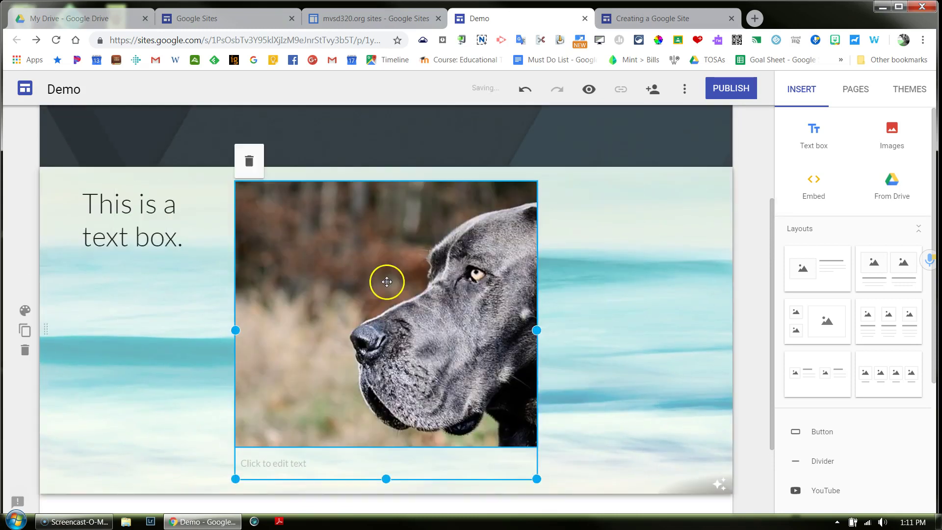
pyautogui.click(248, 167)
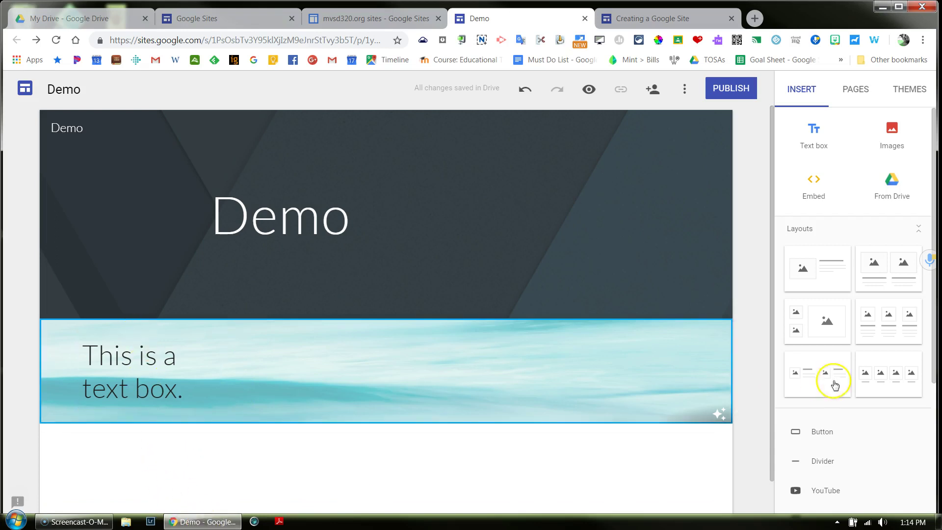
# - Add the layout with one image beside text and the three-column image-and-text layout below the beach-image section
pyautogui.click(820, 283)
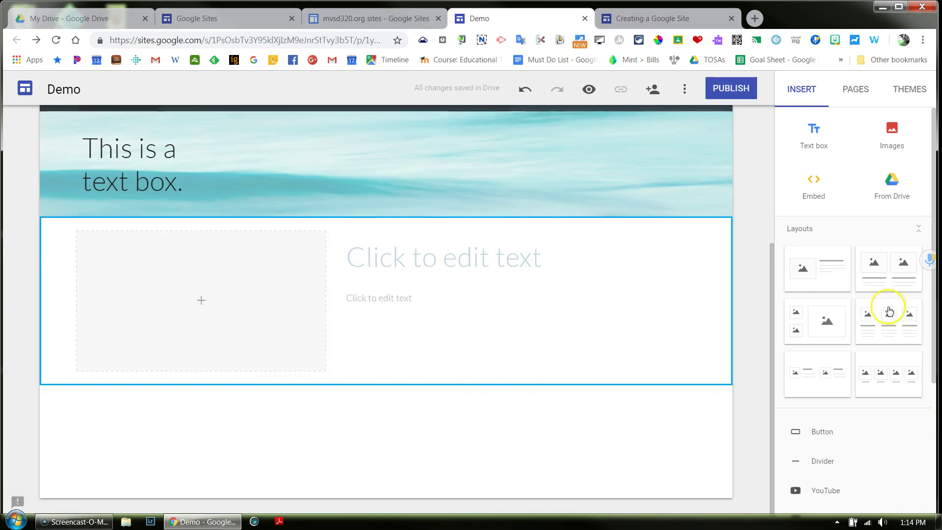
pyautogui.click(888, 324)
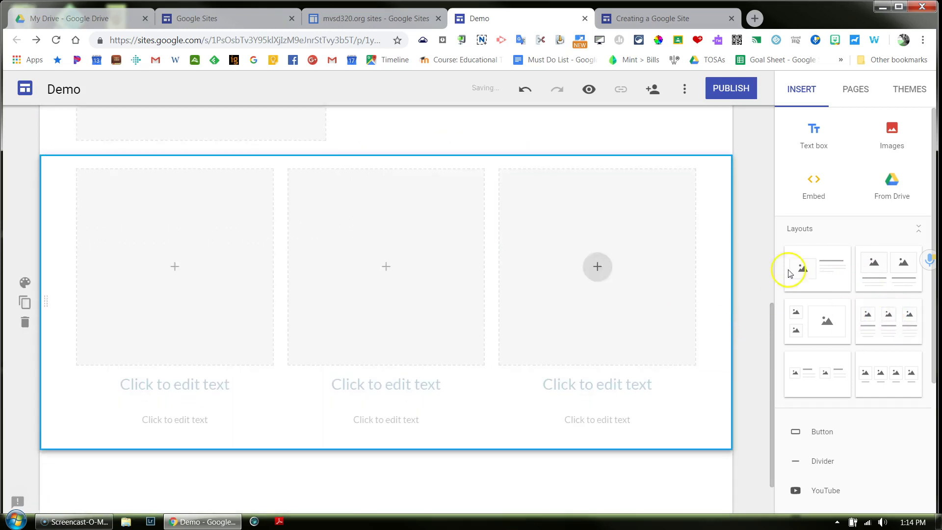
pyautogui.moveTo(772, 403); pyautogui.dragTo(751, 283)
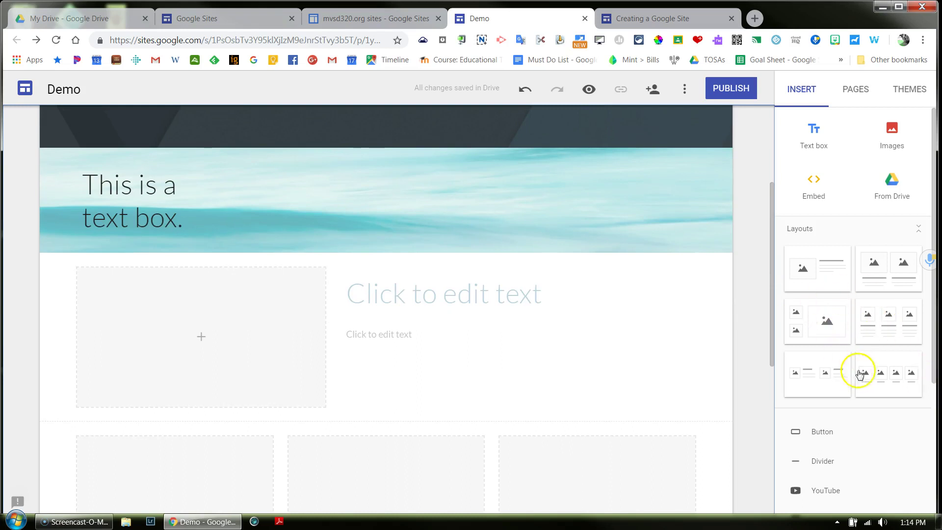
# - Insert a button named "This is a button" that links to cnn.com
pyautogui.moveTo(933, 365); pyautogui.dragTo(884, 412)
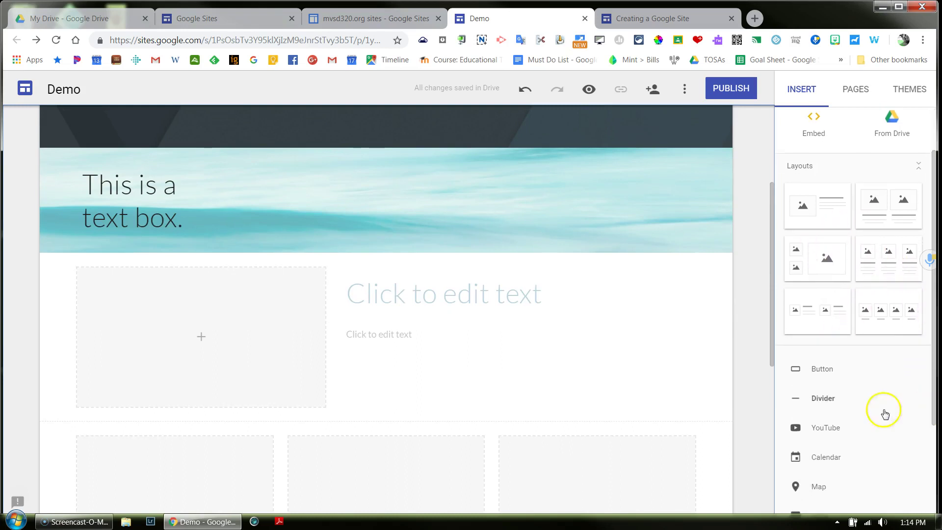
pyautogui.click(821, 371)
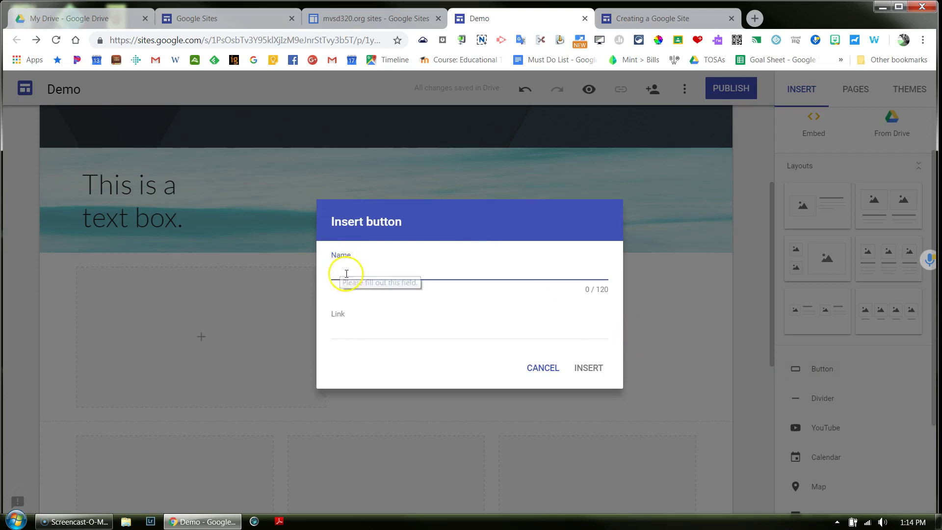
pyautogui.write('T')
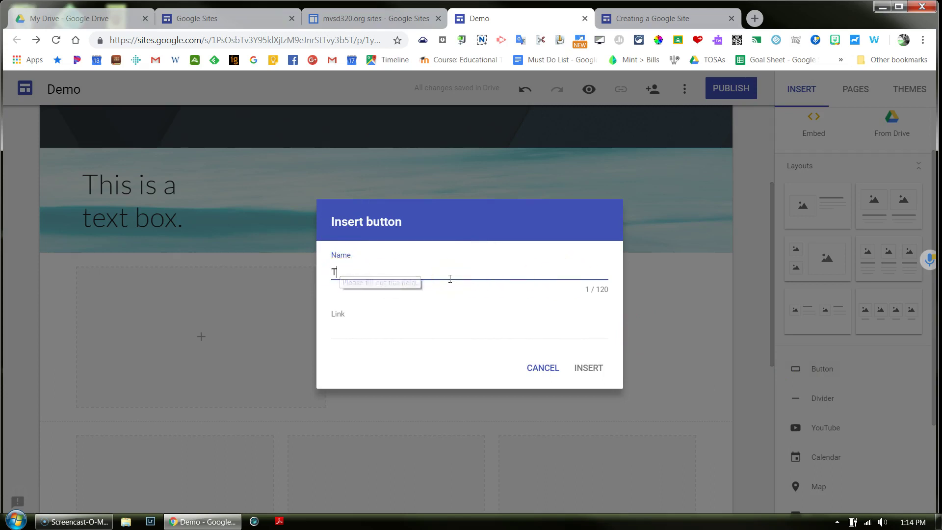
pyautogui.write('his is a button')
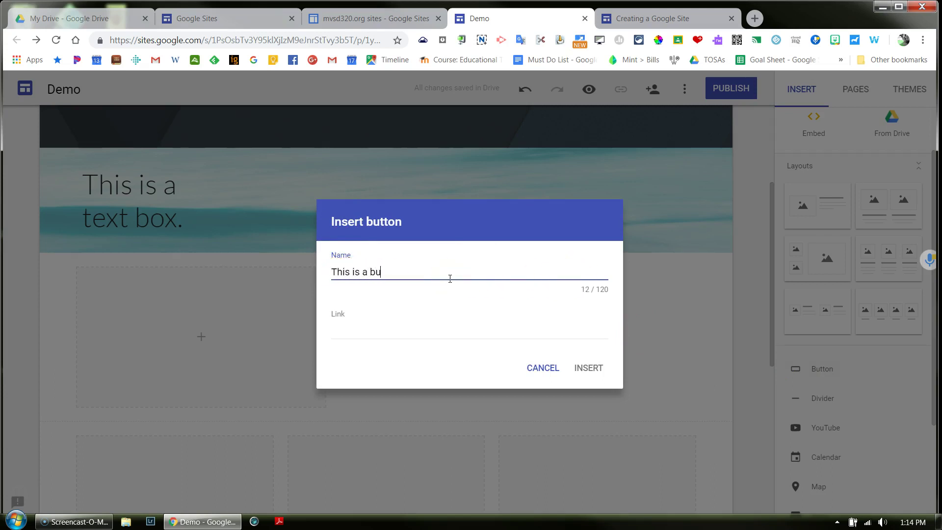
pyautogui.click(412, 337)
pyautogui.write('cnn.com')
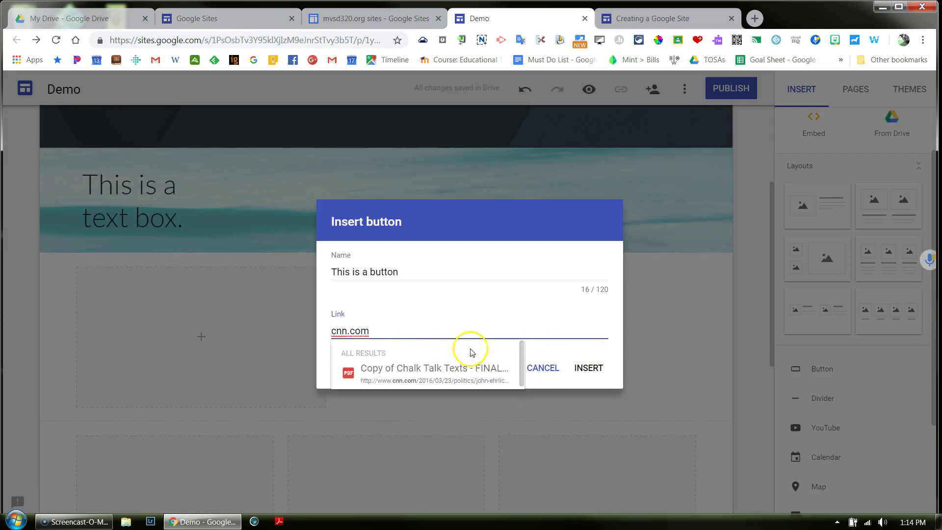
pyautogui.click(594, 372)
pyautogui.click(595, 372)
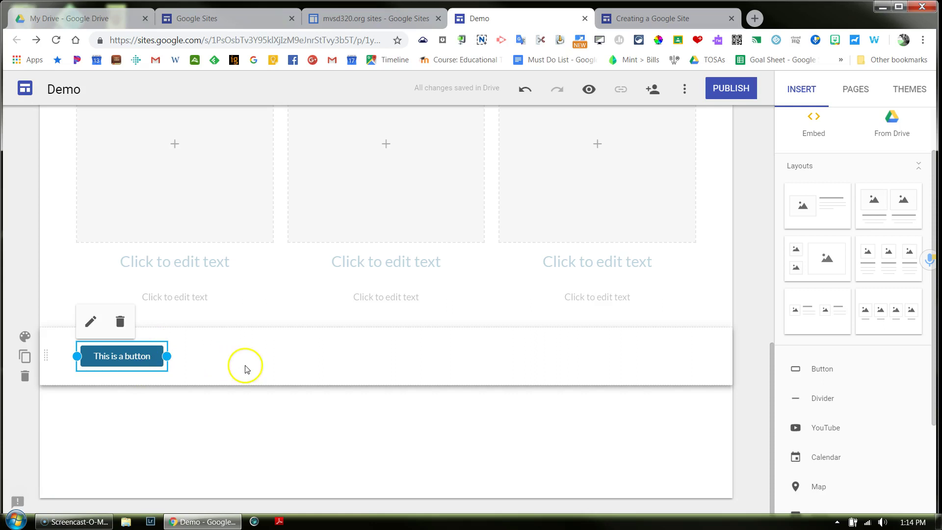
pyautogui.click(282, 425)
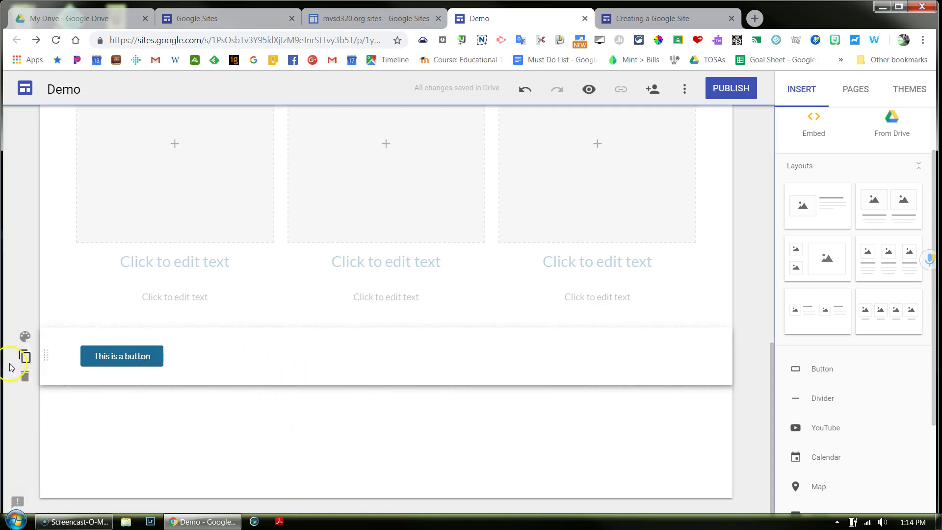
# - Insert a divider below the button section
pyautogui.click(821, 398)
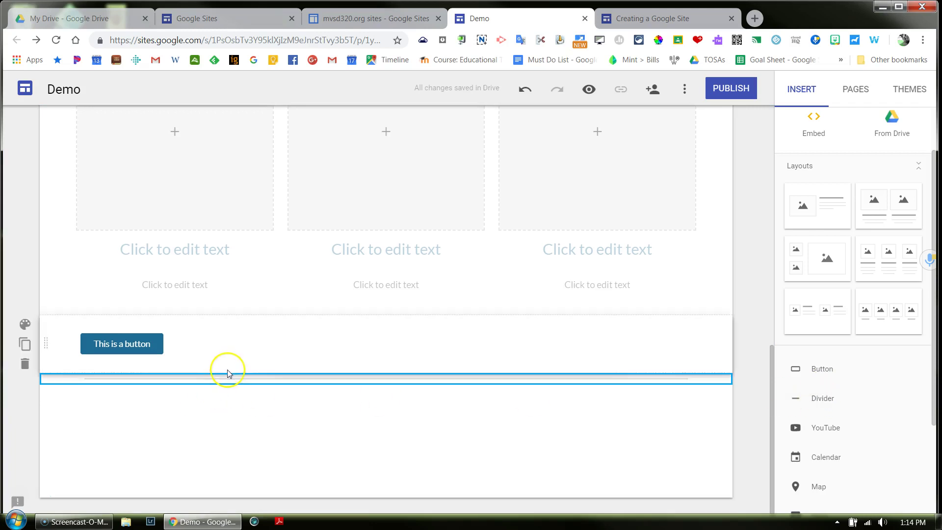
pyautogui.click(228, 377)
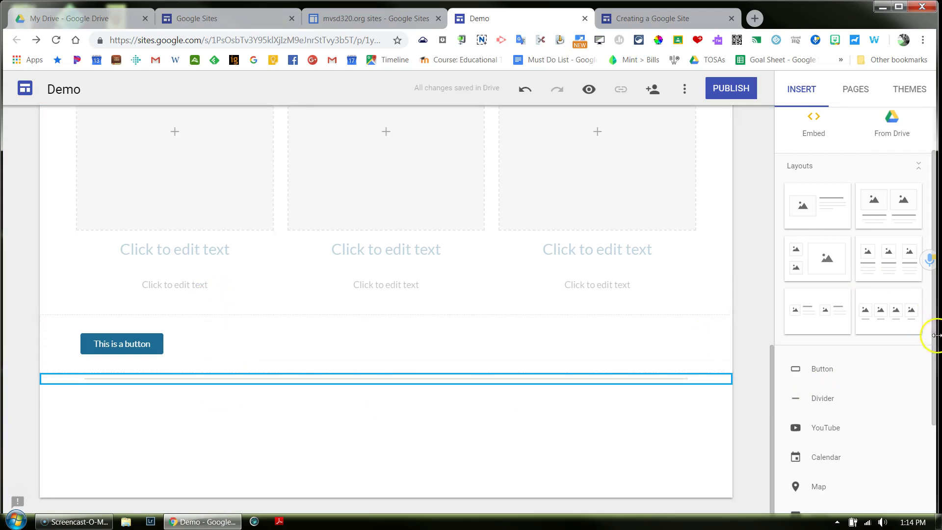
pyautogui.moveTo(933, 342); pyautogui.dragTo(927, 226)
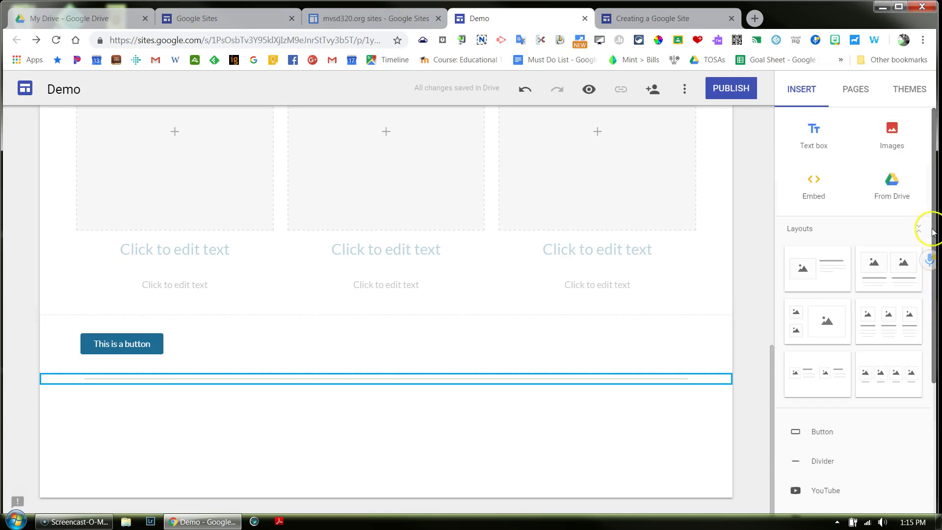
# - Start inserting a YouTube video and search for "growth mindset"
pyautogui.moveTo(772, 360); pyautogui.dragTo(778, 157)
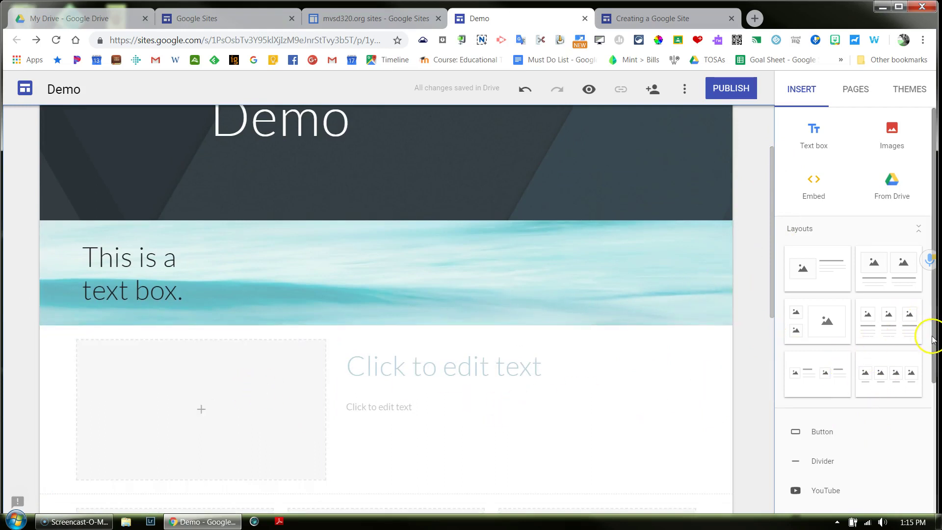
pyautogui.moveTo(935, 337); pyautogui.dragTo(925, 458)
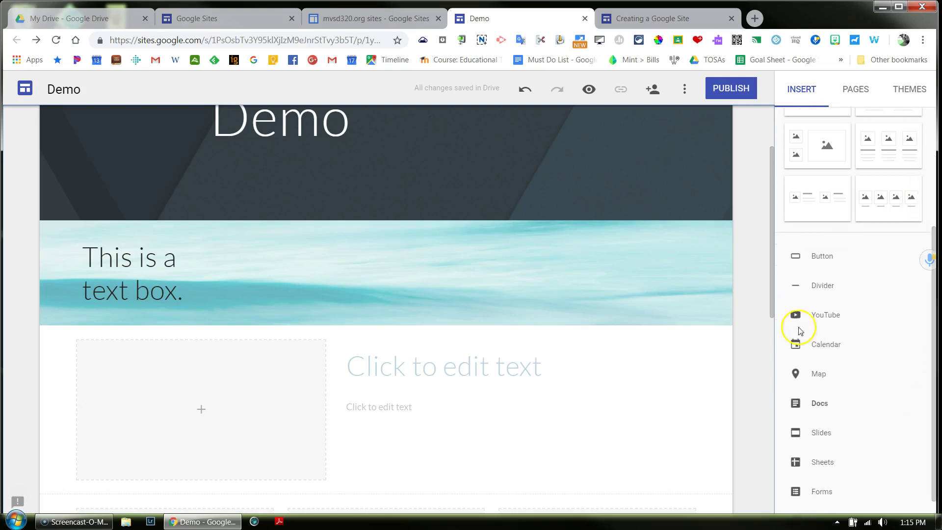
pyautogui.click(828, 323)
pyautogui.click(829, 324)
pyautogui.click(833, 324)
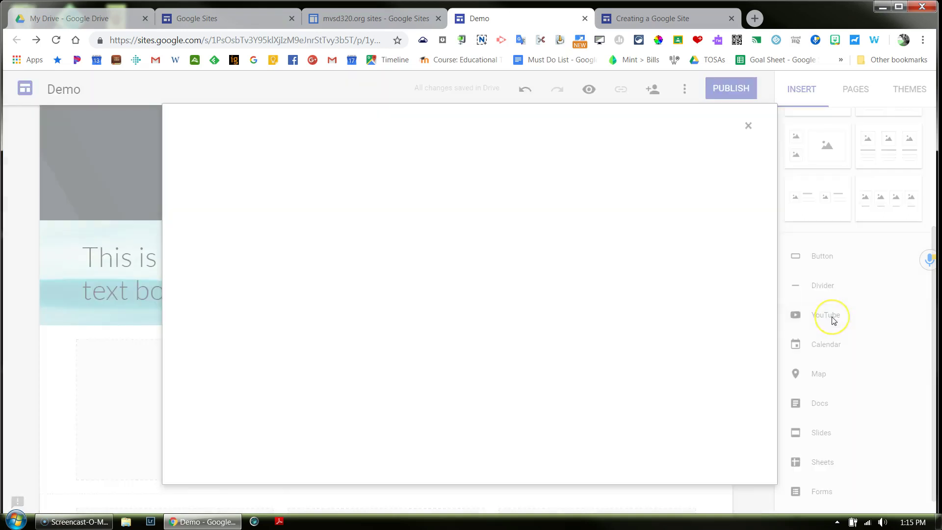
pyautogui.click(252, 190)
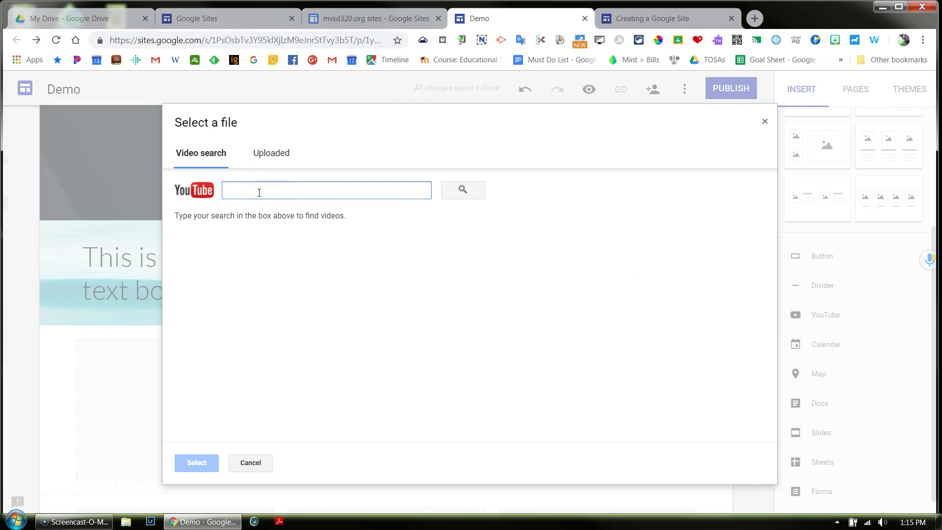
pyautogui.write('mi')
pyautogui.press('BackSpace')
pyautogui.write('grow')
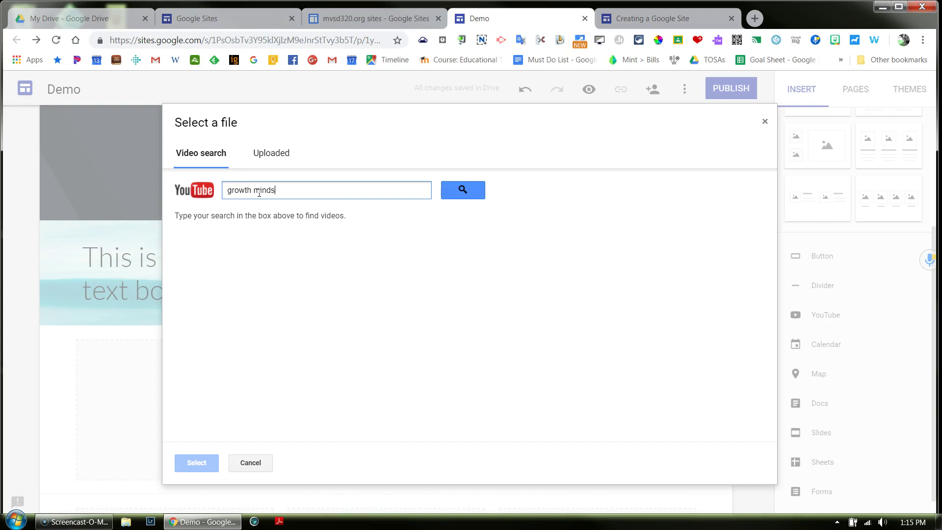
pyautogui.write('t')
pyautogui.press('Return')
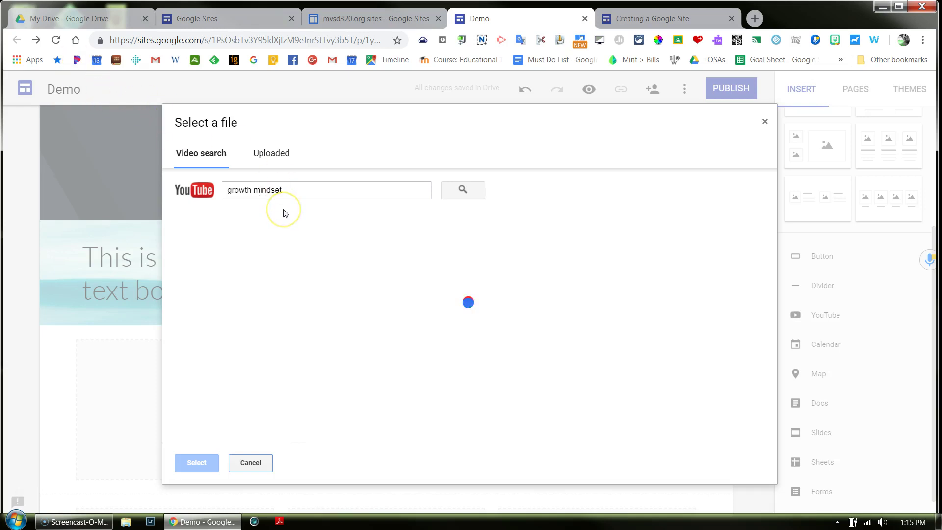
# - Insert the video "Developing a Growth Mindset with Carol Dweck" above the three-column layout and enlarge it to about half the page width
pyautogui.click(305, 242)
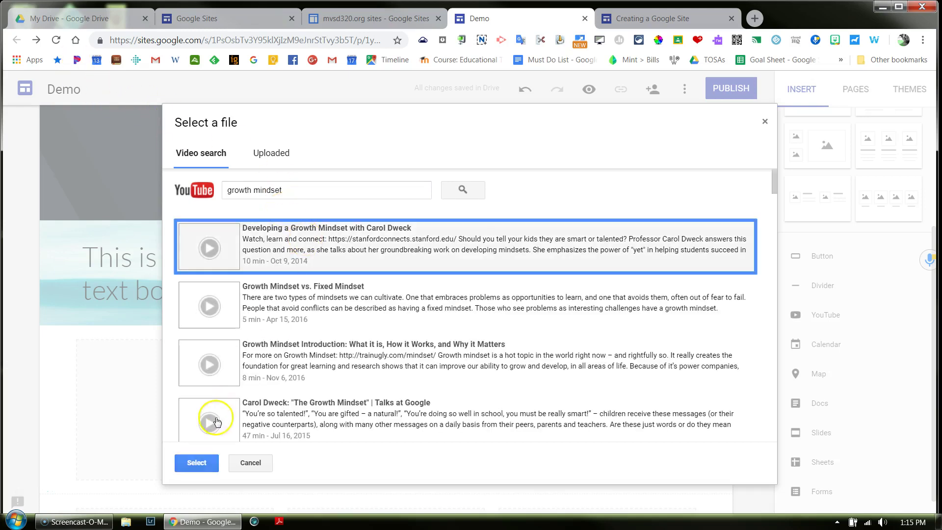
pyautogui.click(196, 463)
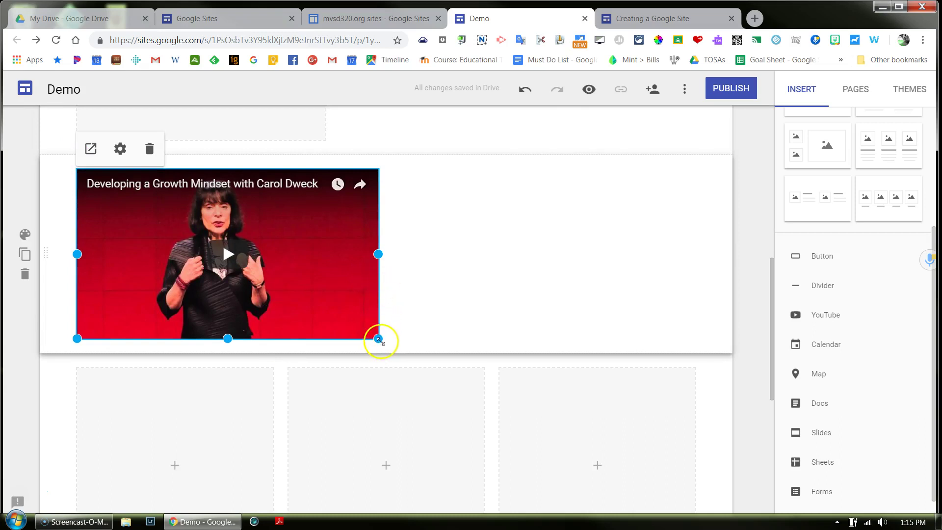
pyautogui.moveTo(349, 323); pyautogui.dragTo(830, 378)
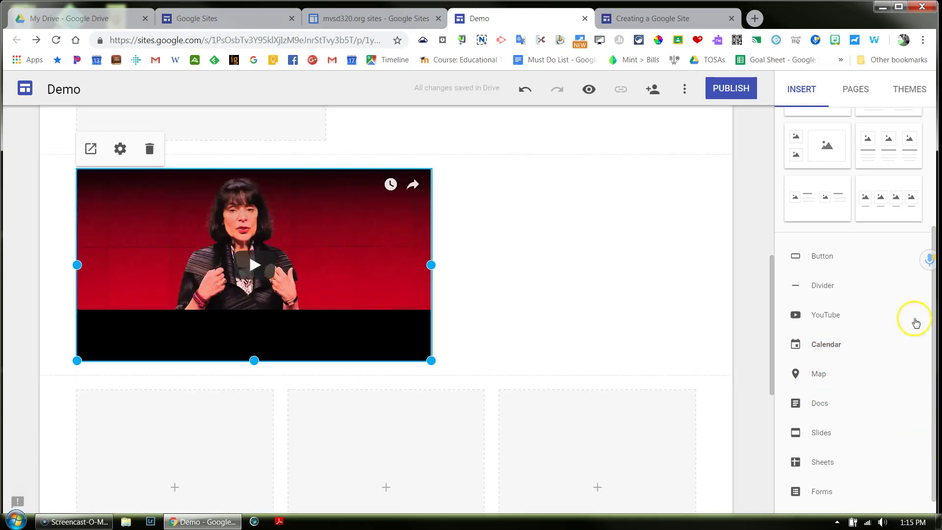
pyautogui.scroll(-1, 928, 383)
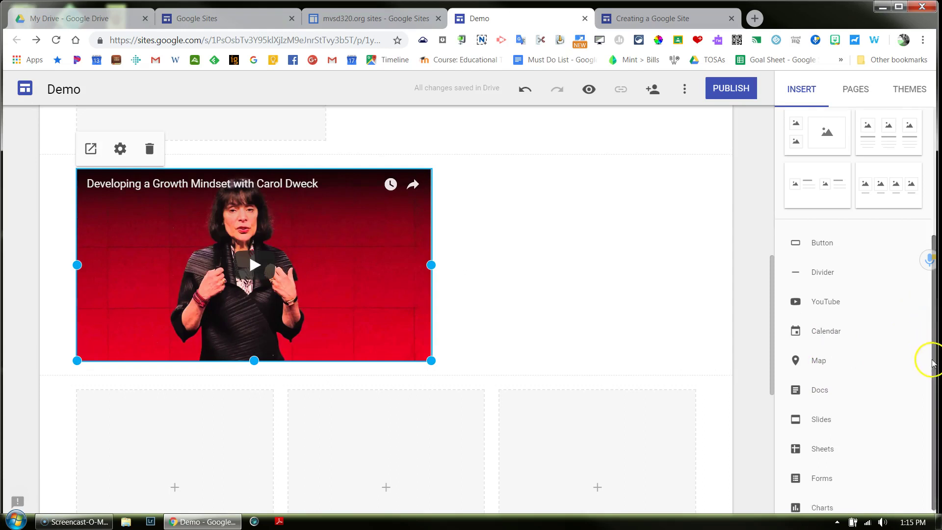
pyautogui.click(930, 397)
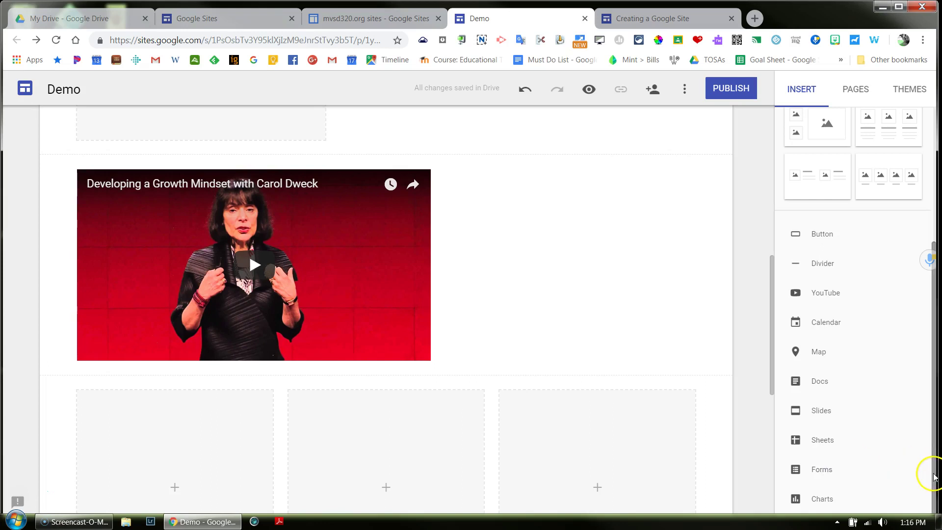
pyautogui.moveTo(935, 478)
pyautogui.mouseDown()
pyautogui.moveTo(927, 446)
pyautogui.moveTo(918, 484)
pyautogui.mouseUp()
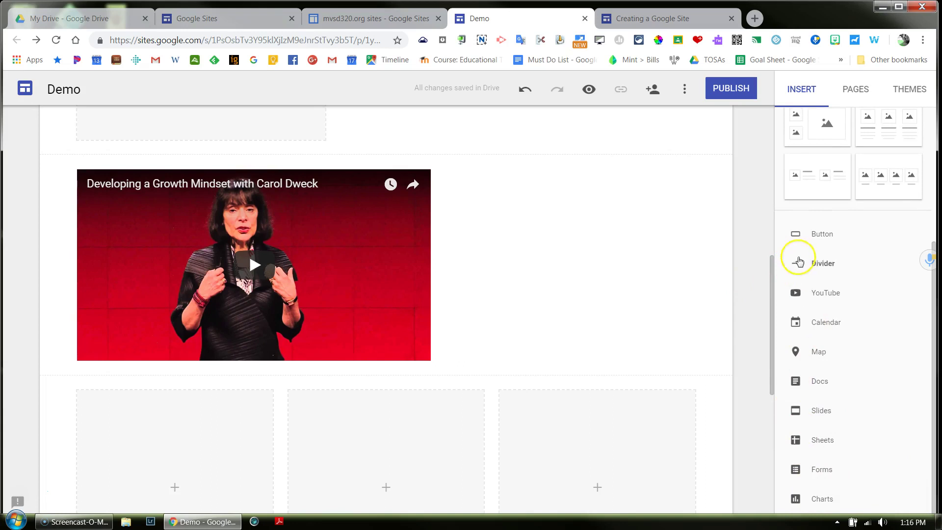
pyautogui.scroll(4, 927, 442)
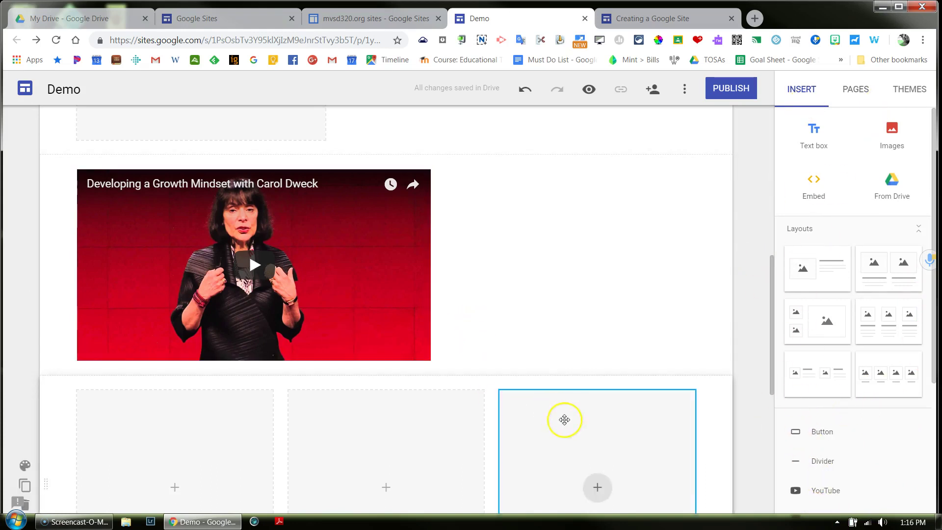
# - Bring up the quick-insert wheel in the empty space beside the video, and close it without inserting anything
pyautogui.rightClick(557, 288)
pyautogui.click(556, 287)
pyautogui.doubleClick(555, 287)
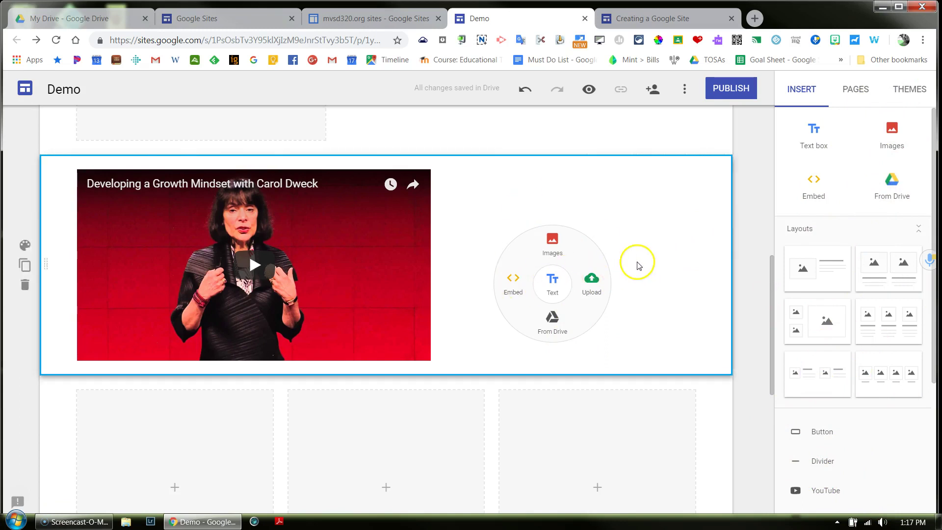
pyautogui.doubleClick(552, 263)
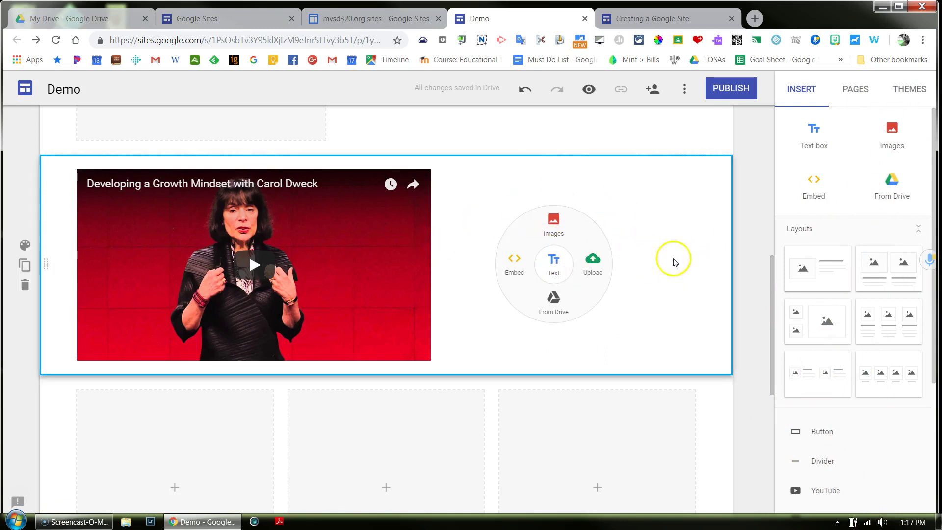
pyautogui.click(756, 410)
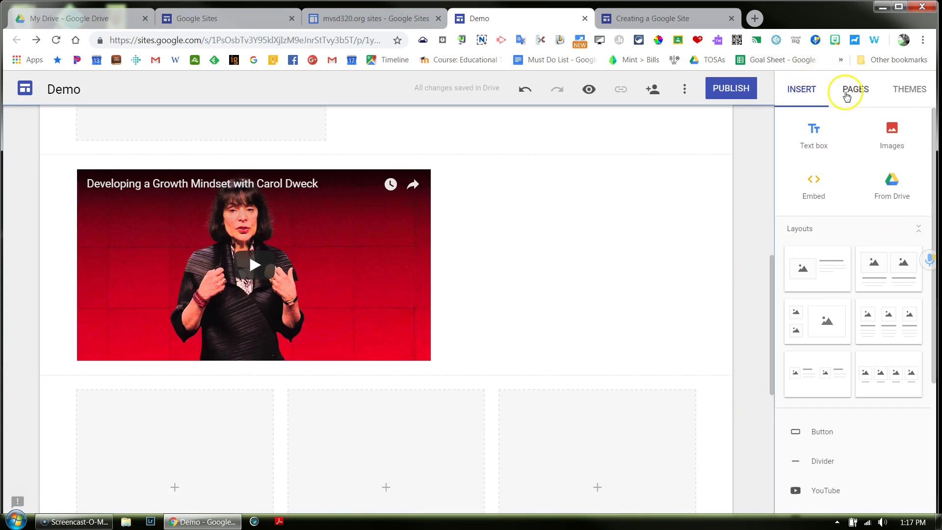
# - Add a page named "new page" to the site
pyautogui.click(840, 97)
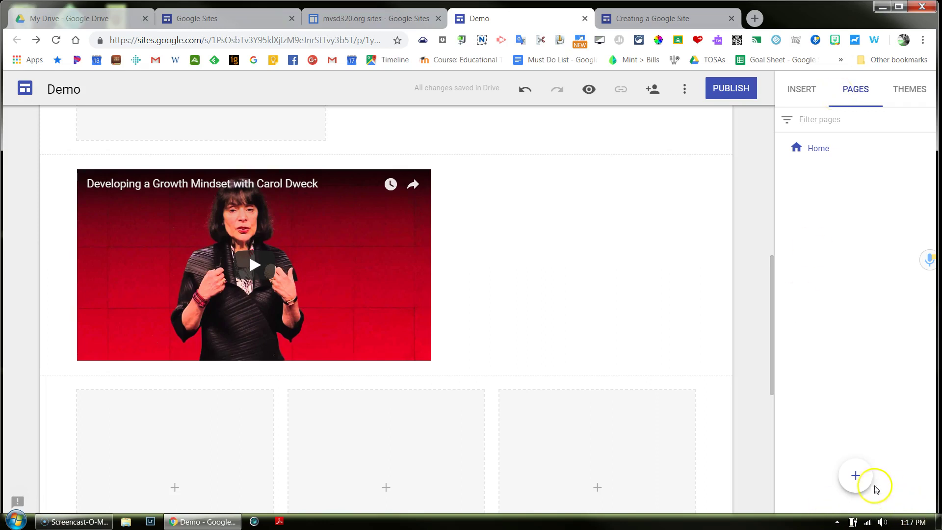
pyautogui.click(857, 476)
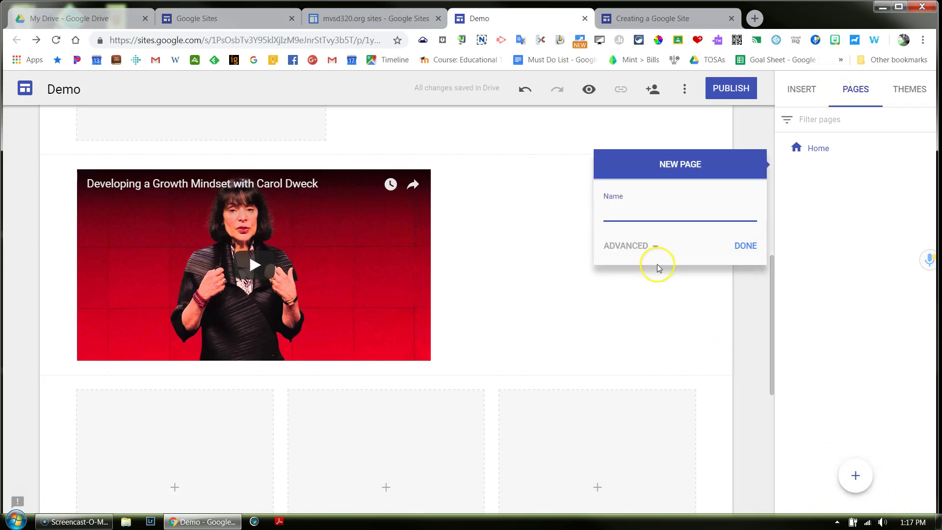
pyautogui.write('new page')
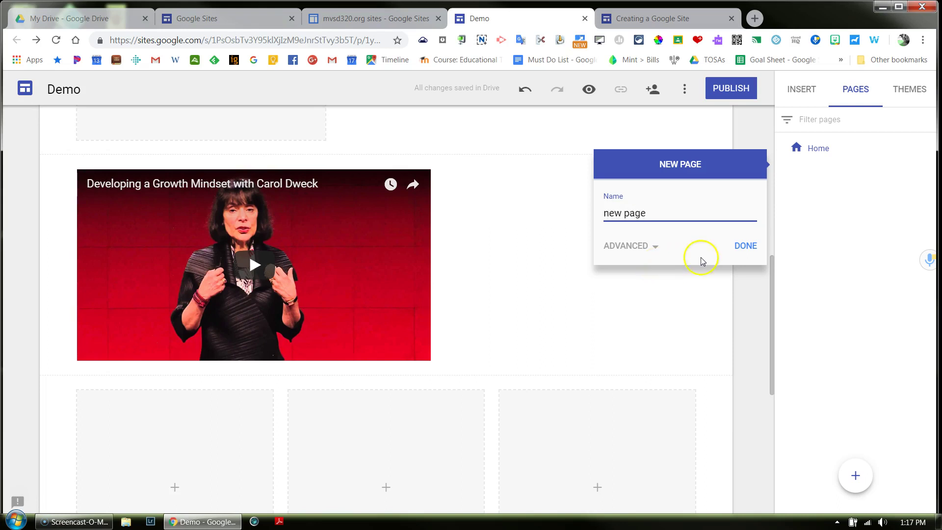
pyautogui.click(742, 248)
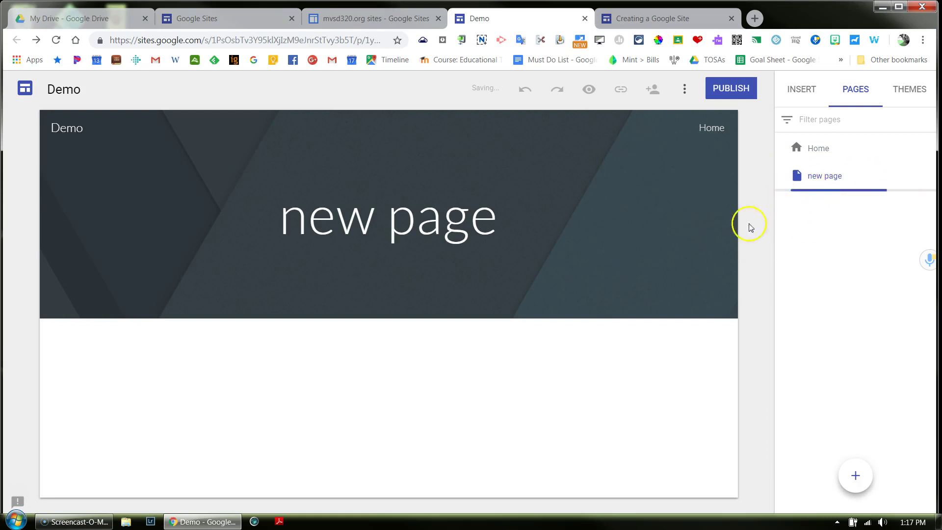
# - Make "new page" a subpage of Home
pyautogui.moveTo(698, 235)
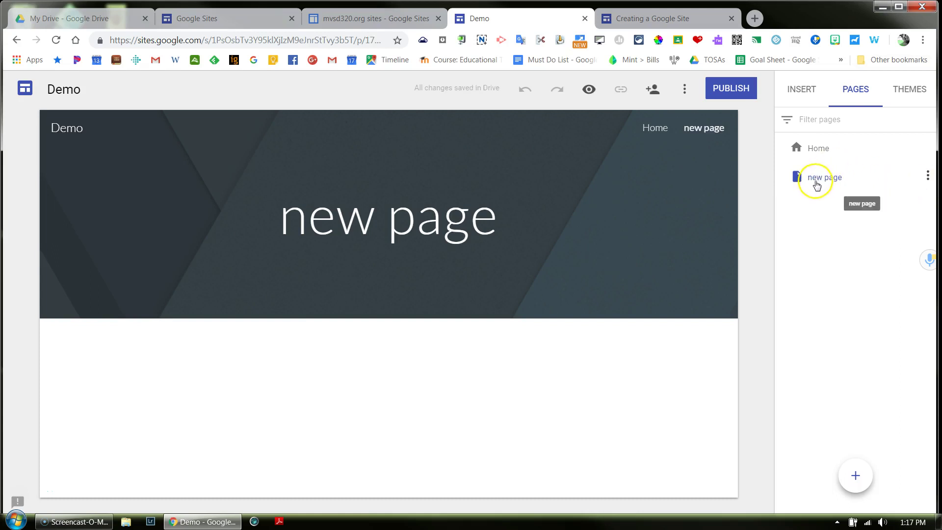
pyautogui.moveTo(687, 137)
pyautogui.click(805, 178)
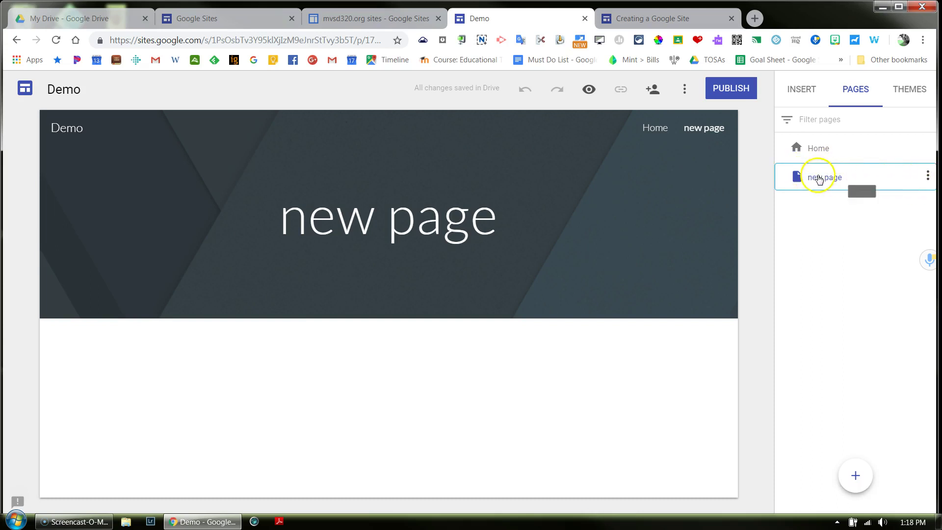
pyautogui.moveTo(818, 178); pyautogui.dragTo(839, 153)
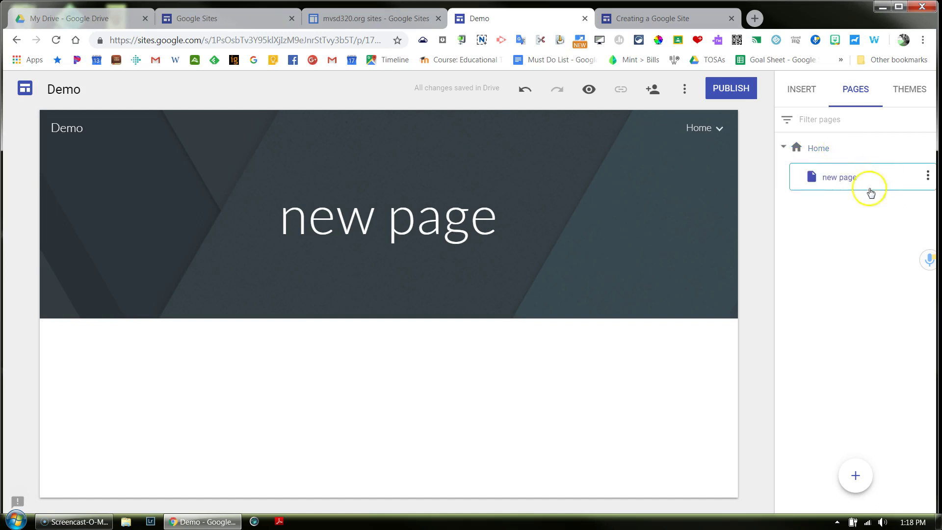
# - Add a link named News to the site's pages, pointing to cnn.com
pyautogui.moveTo(726, 130)
pyautogui.moveTo(851, 480)
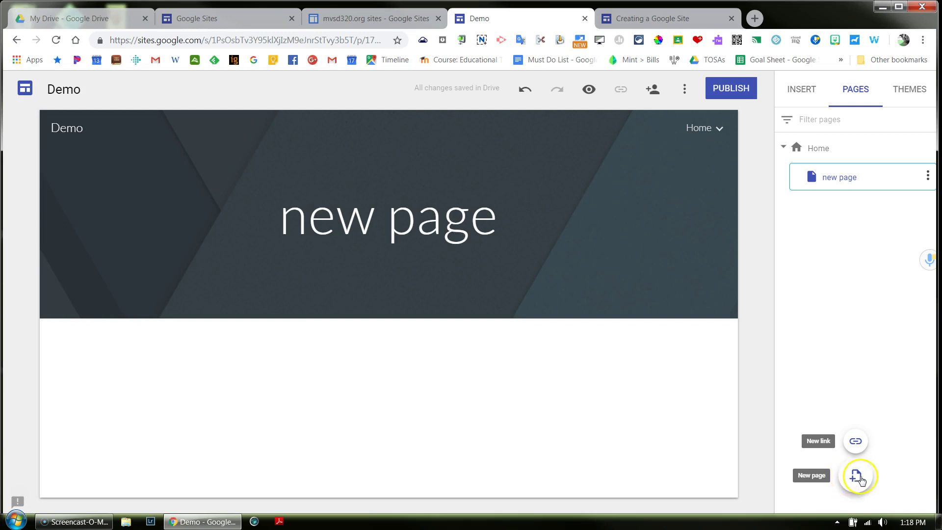
pyautogui.click(856, 449)
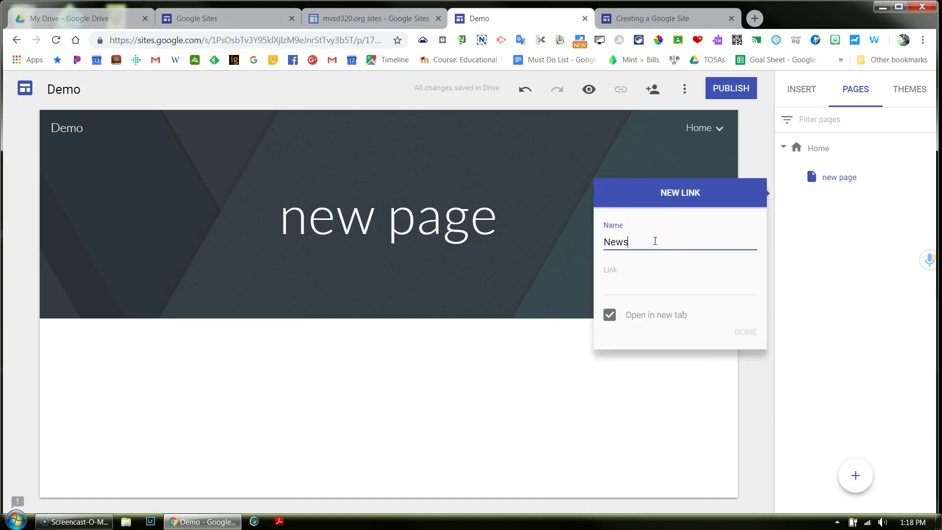
pyautogui.click(643, 288)
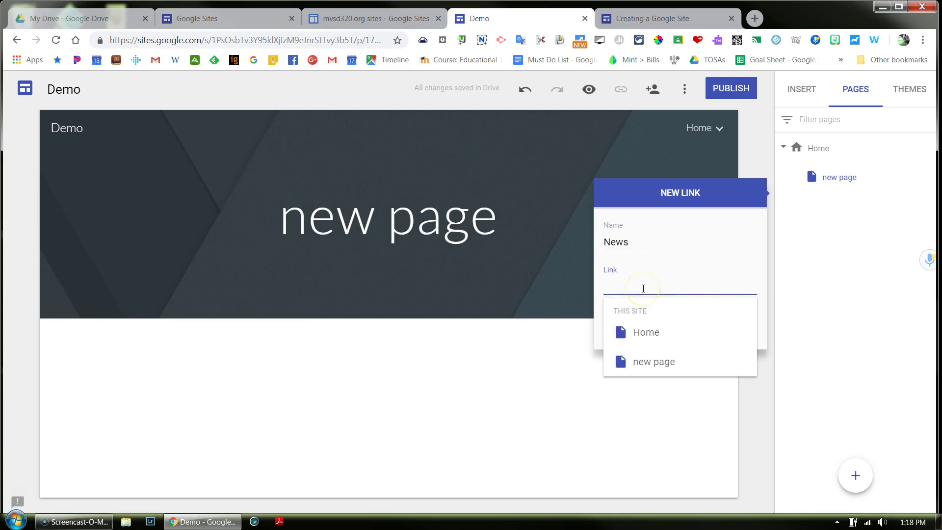
pyautogui.write('cnn.com')
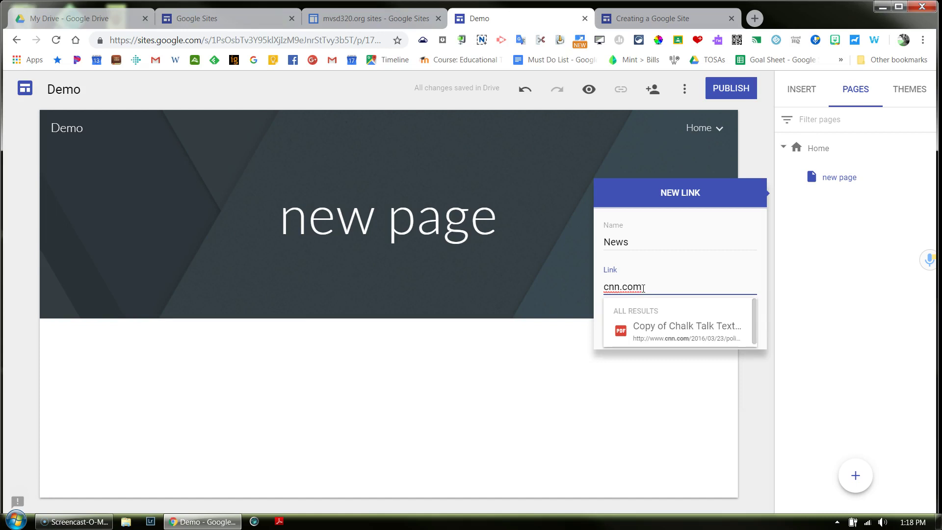
pyautogui.press('Return')
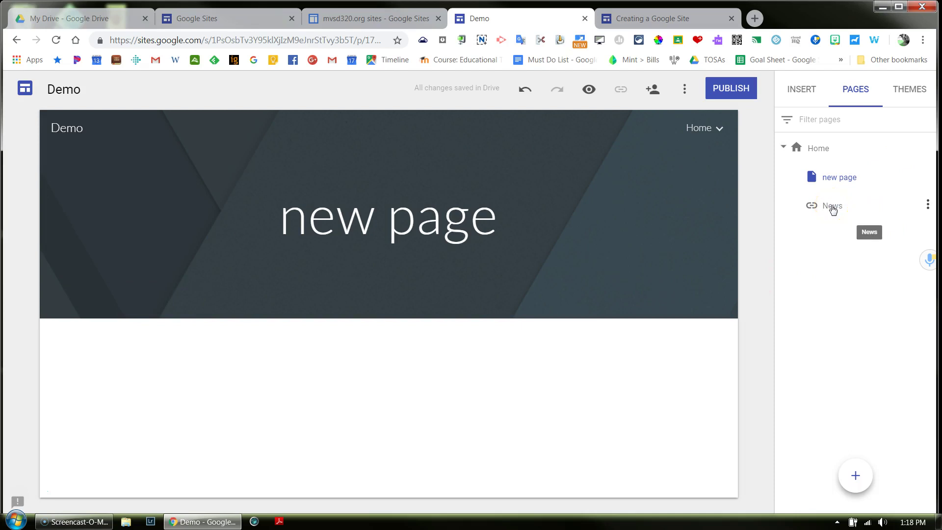
# - Move the News link out from under Home to the top level of the site navigation
pyautogui.moveTo(832, 210); pyautogui.dragTo(780, 178)
pyautogui.moveTo(838, 210); pyautogui.dragTo(790, 222)
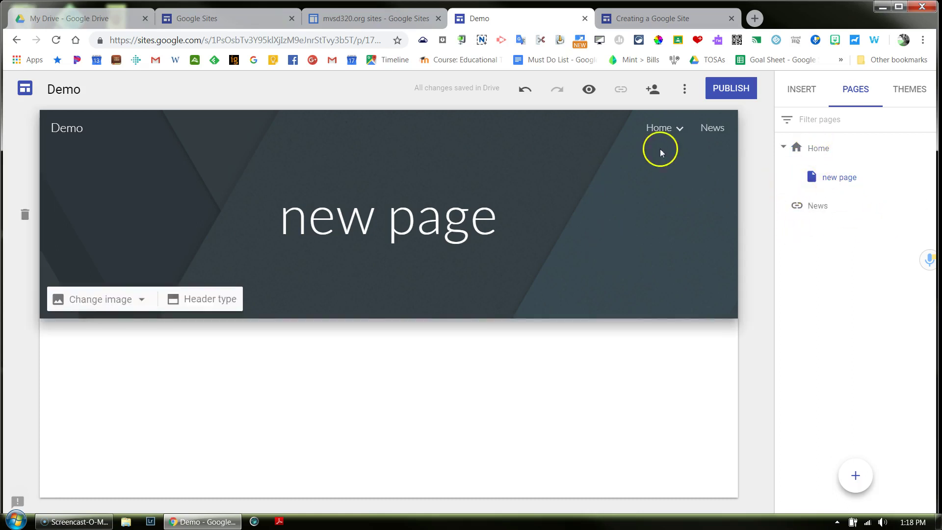
pyautogui.moveTo(662, 128)
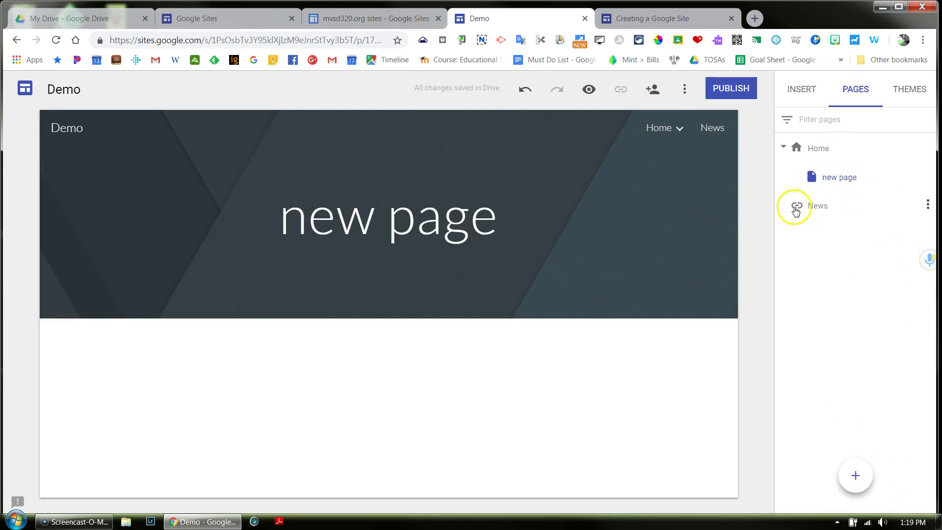
# - Nest the News link under "new page" in the site's page list
pyautogui.click(824, 208)
pyautogui.moveTo(822, 208); pyautogui.dragTo(842, 188)
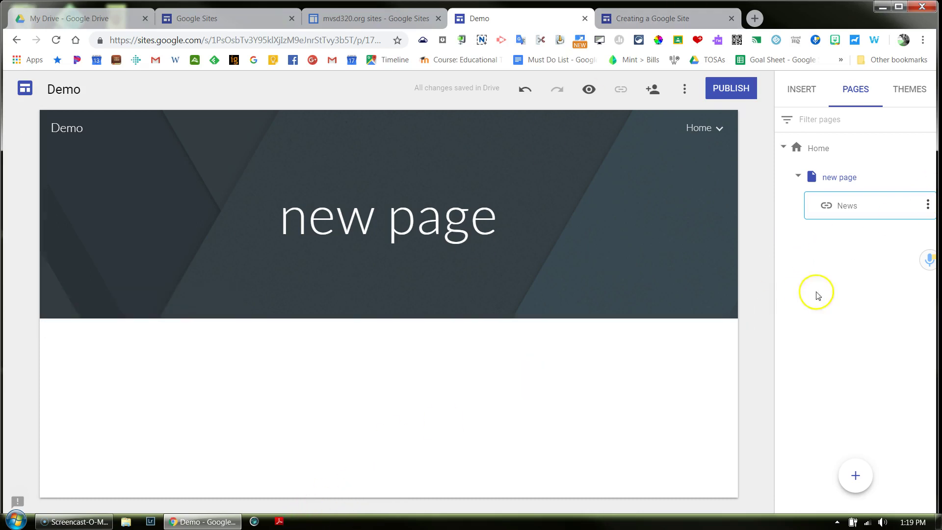
# - Try the Aristotle, Diplomat and Vision themes on the site, and settle on Aristotle
pyautogui.click(908, 90)
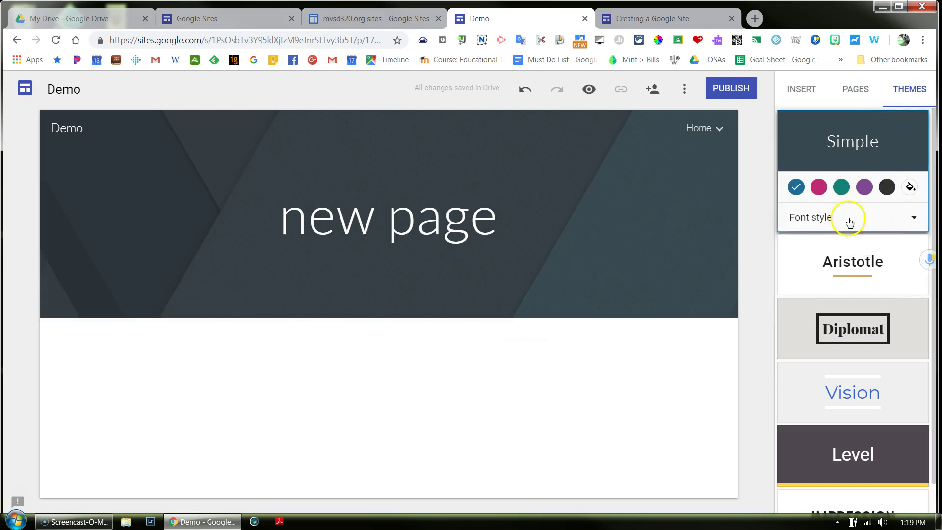
pyautogui.click(803, 260)
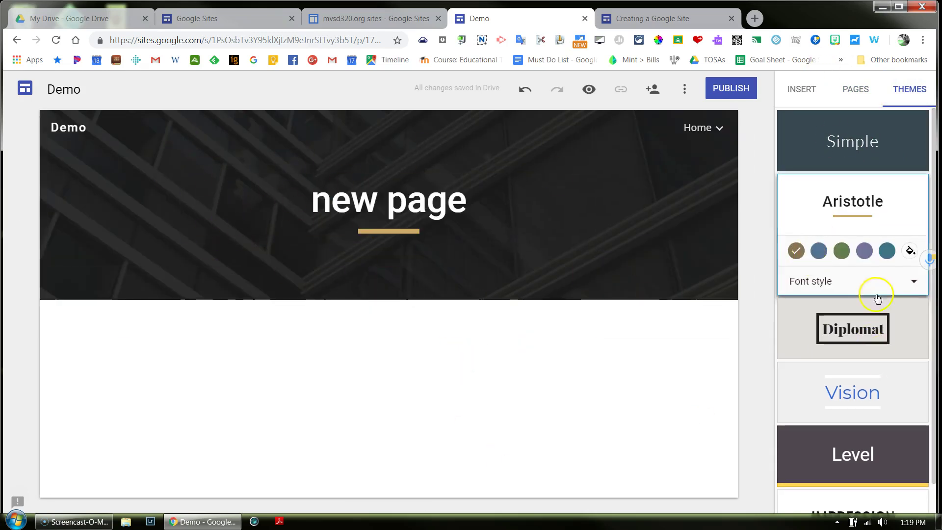
pyautogui.click(855, 323)
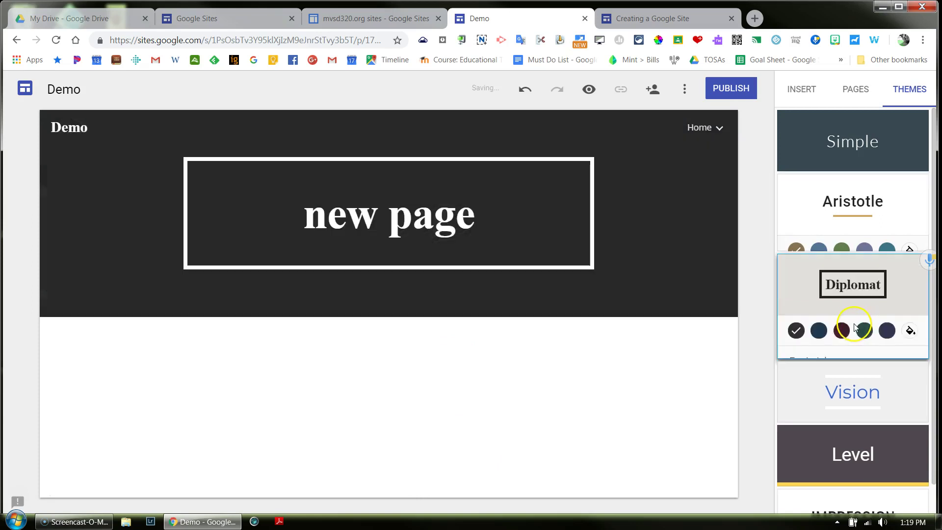
pyautogui.click(857, 388)
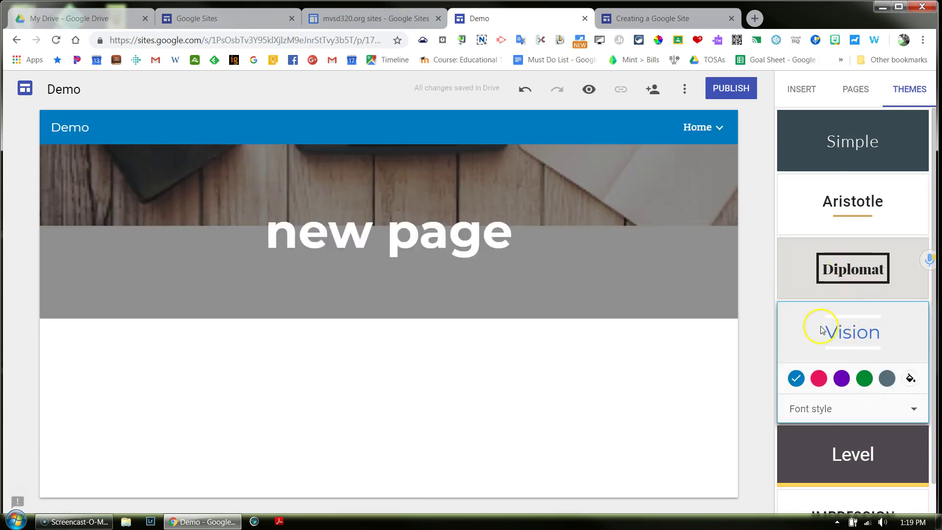
pyautogui.click(852, 211)
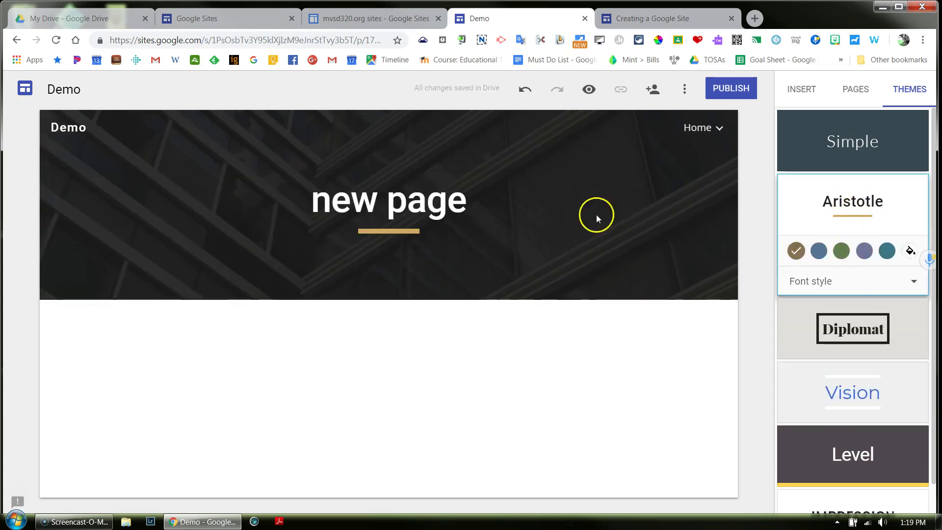
# - Set the Aristotle theme's accent color to a custom purple, #9f2c92
pyautogui.click(817, 258)
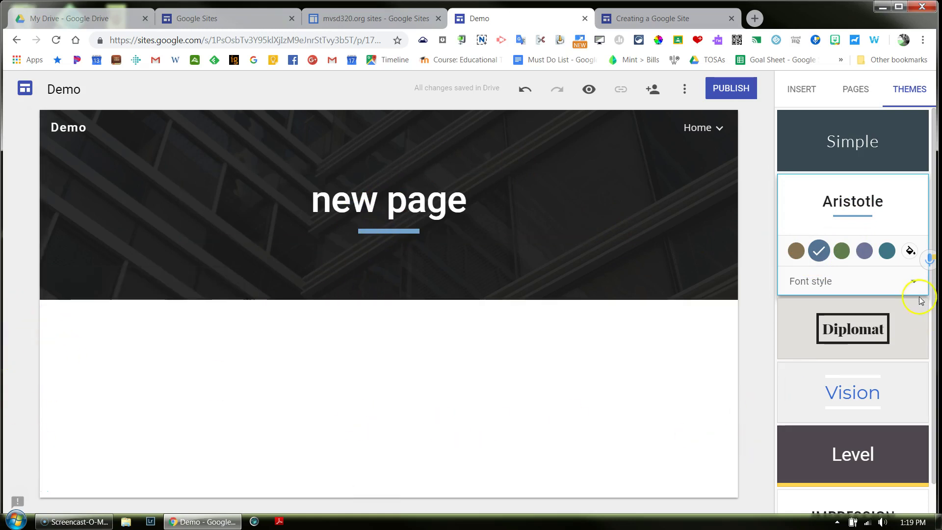
pyautogui.click(910, 251)
pyautogui.moveTo(897, 289); pyautogui.dragTo(898, 289)
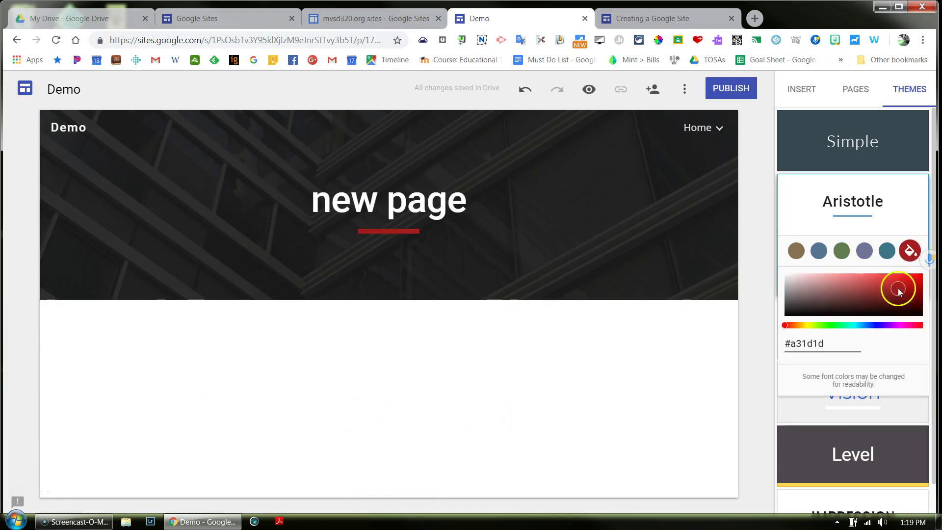
pyautogui.click(903, 326)
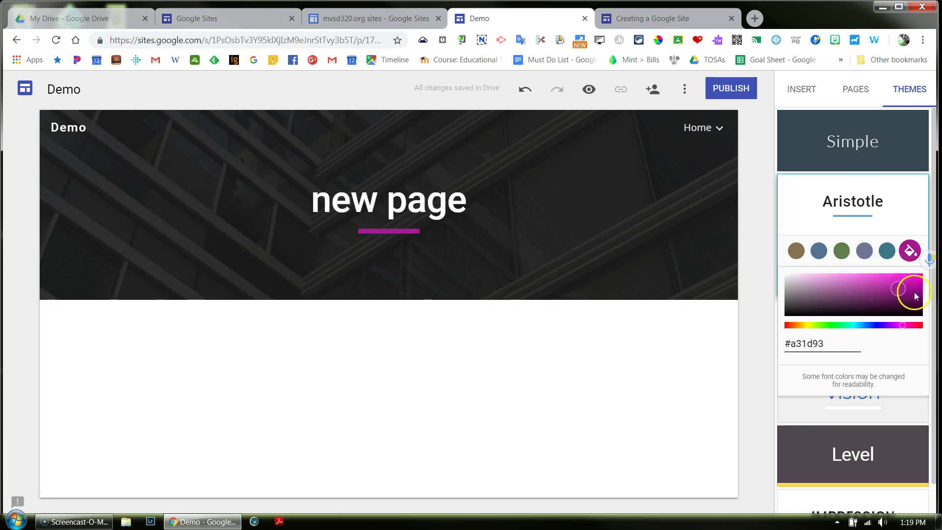
pyautogui.moveTo(898, 288)
pyautogui.mouseDown()
pyautogui.moveTo(815, 286)
pyautogui.moveTo(811, 305)
pyautogui.moveTo(797, 298)
pyautogui.moveTo(884, 289)
pyautogui.mouseUp()
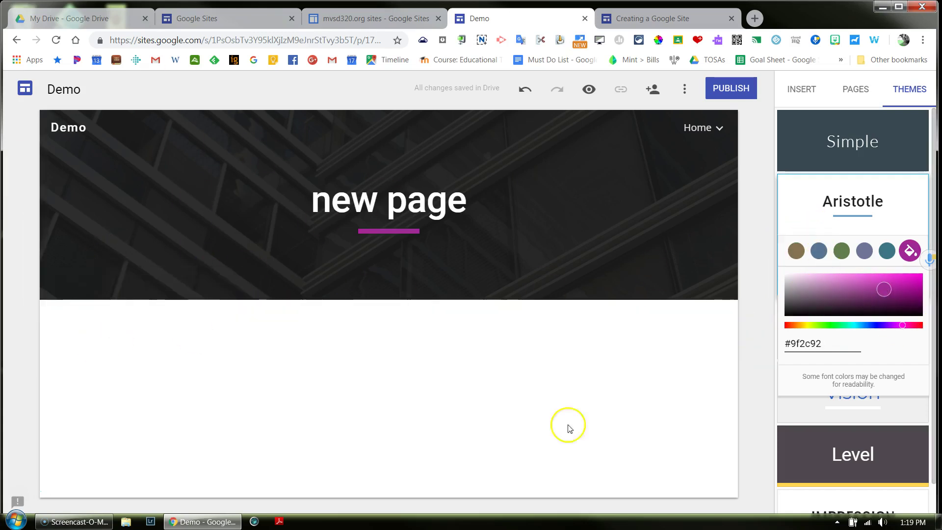
pyautogui.click(748, 316)
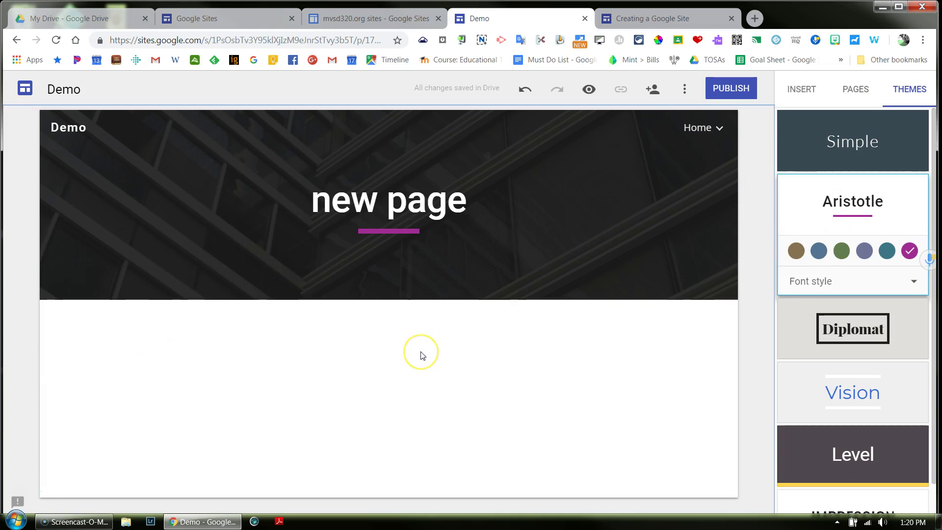
# - Insert a text box below the "new page" header reading "Adding text"
pyautogui.doubleClick(365, 339)
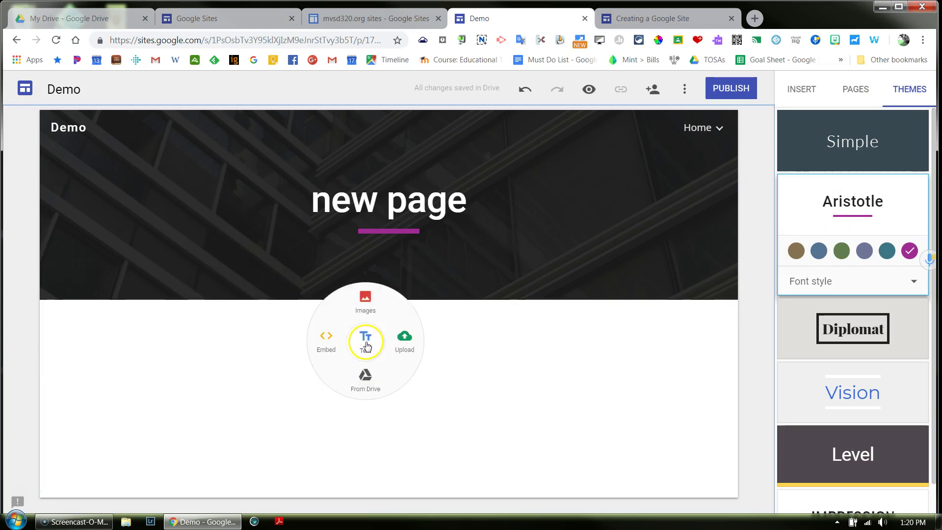
pyautogui.click(366, 338)
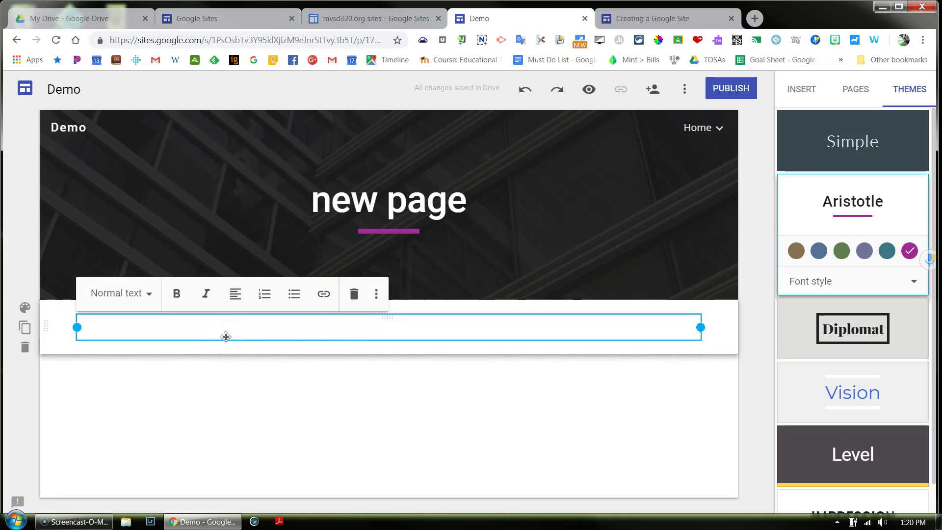
pyautogui.write('Adding text')
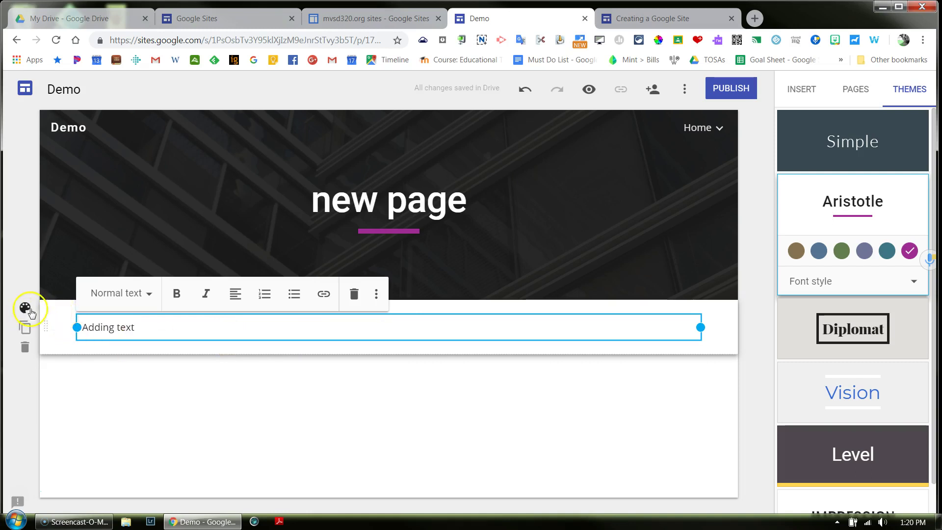
# - Apply the Emphasis 2 section style to the section containing "Adding text"
pyautogui.click(24, 308)
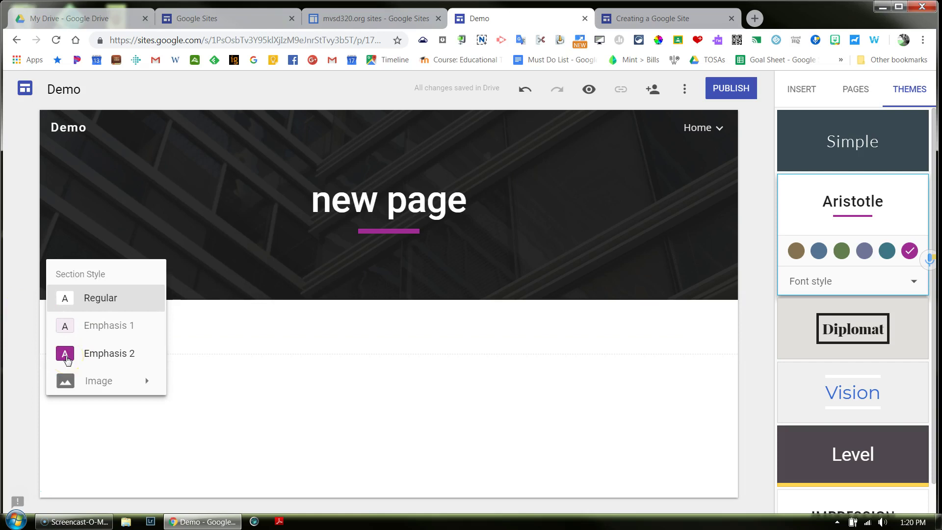
pyautogui.click(67, 353)
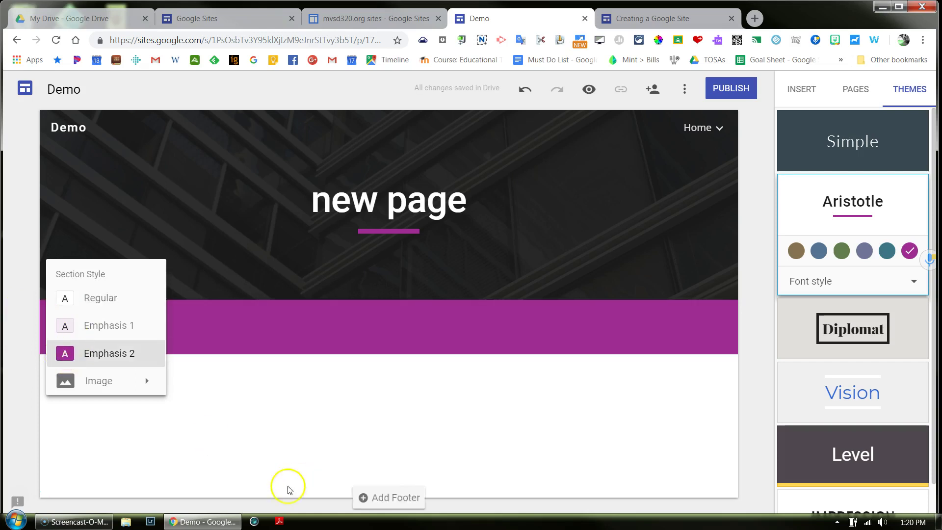
pyautogui.click(288, 437)
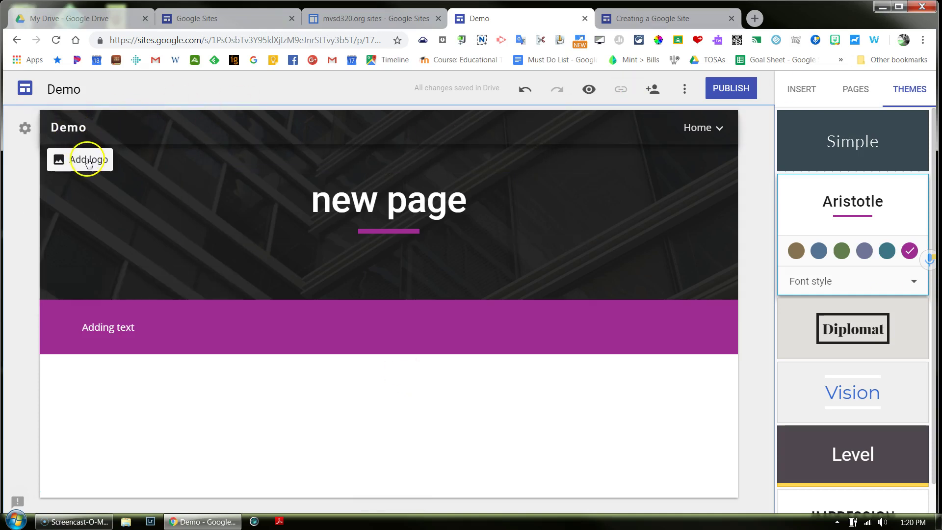
# - Search Google images for "logo" and add the black handwritten "Logo" image as the site's logo
pyautogui.click(88, 163)
pyautogui.click(98, 220)
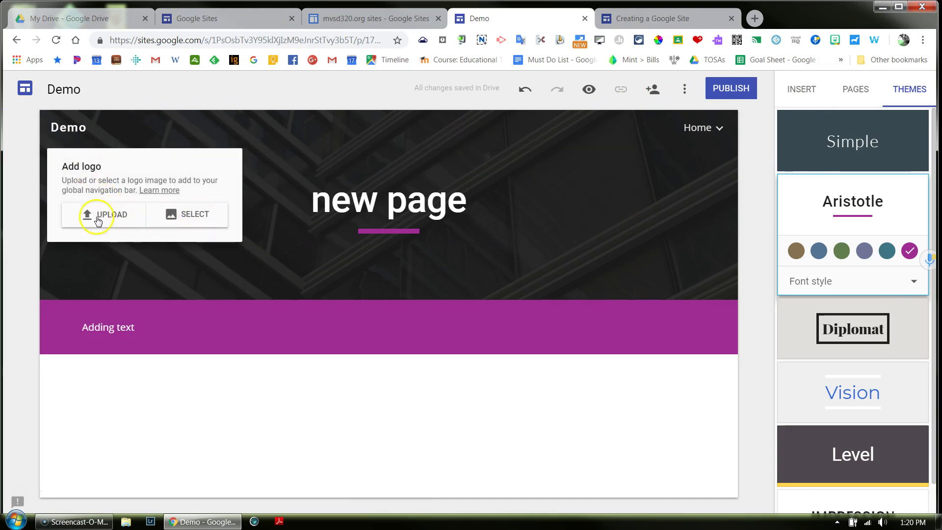
pyautogui.click(199, 222)
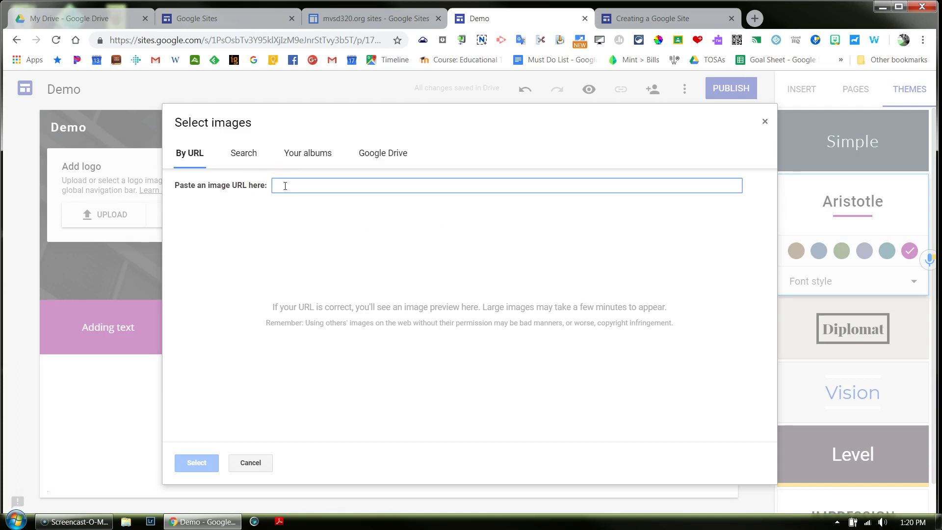
pyautogui.click(244, 153)
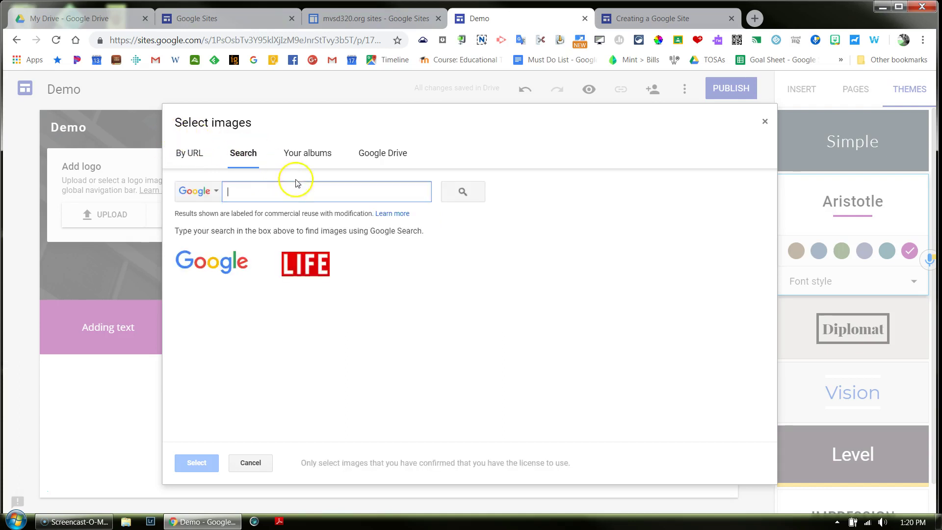
pyautogui.write('loo')
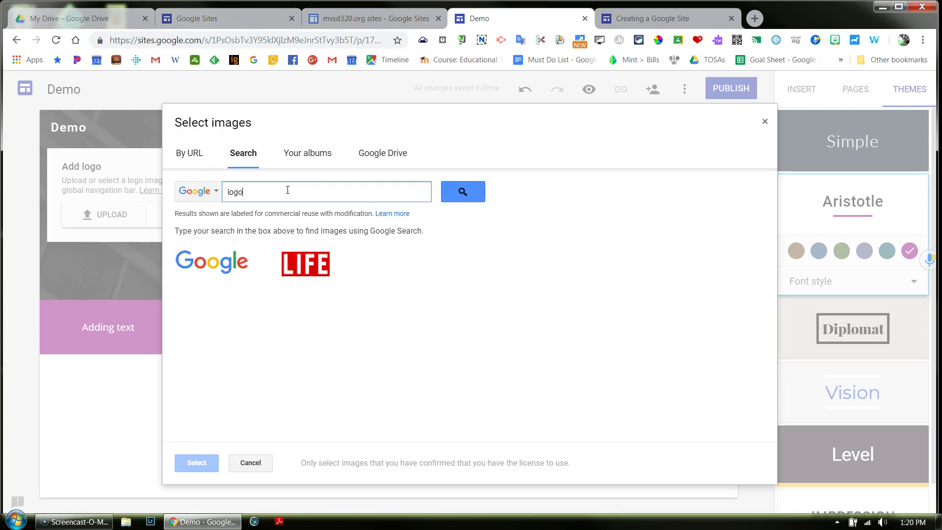
pyautogui.press('Return')
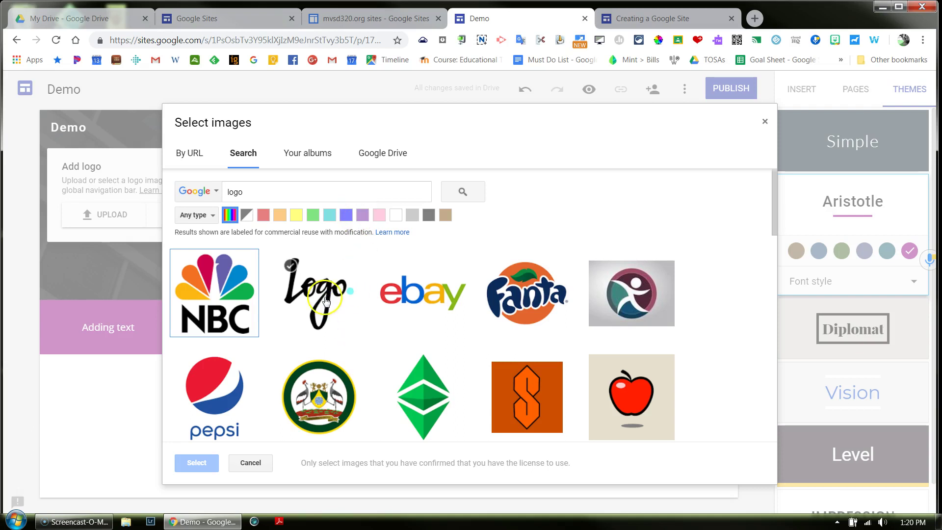
pyautogui.click(317, 295)
pyautogui.click(196, 463)
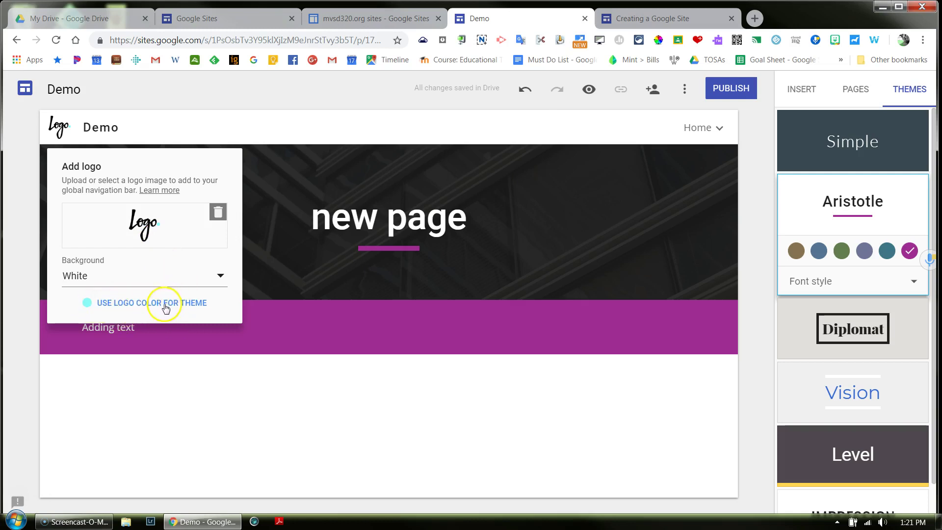
# - Set the logo's navigation bar background to Transparent
pyautogui.click(218, 282)
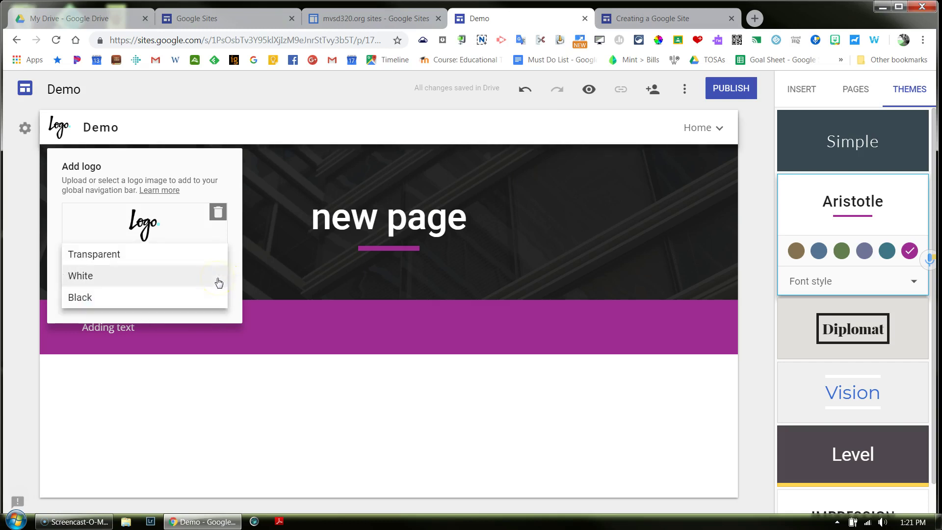
pyautogui.click(147, 255)
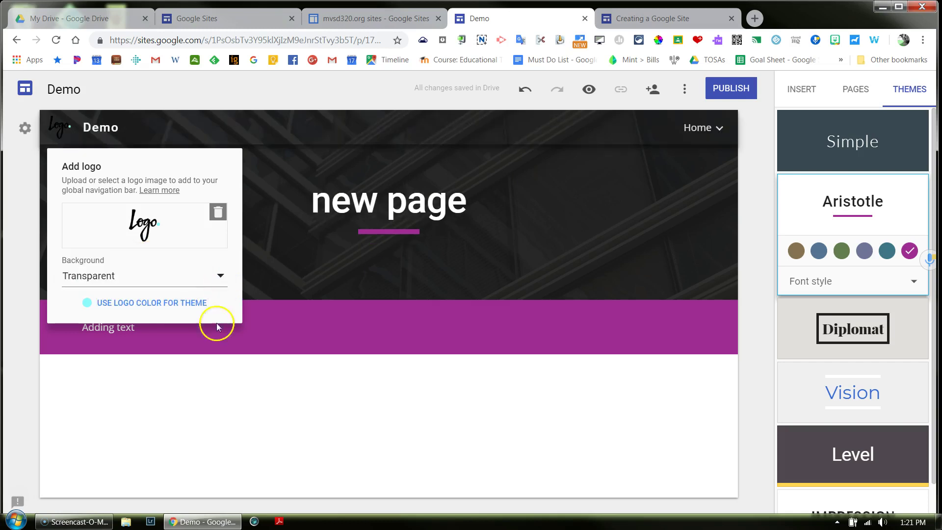
pyautogui.click(216, 395)
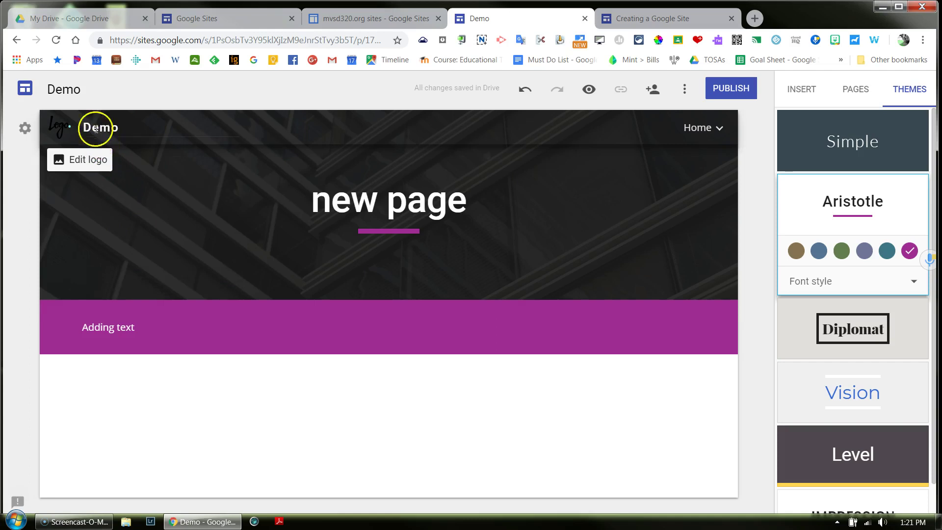
# - Set the logo's navigation bar background to White
pyautogui.click(157, 156)
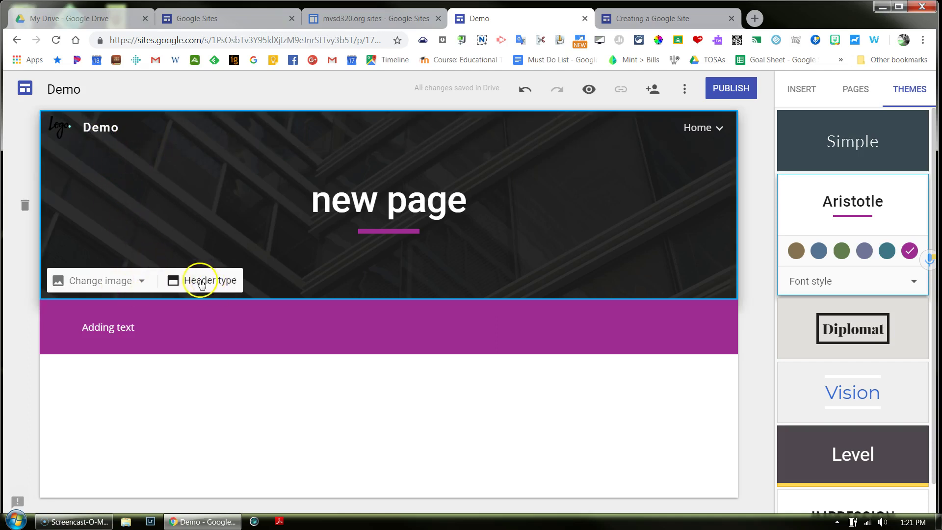
pyautogui.click(105, 167)
pyautogui.click(105, 166)
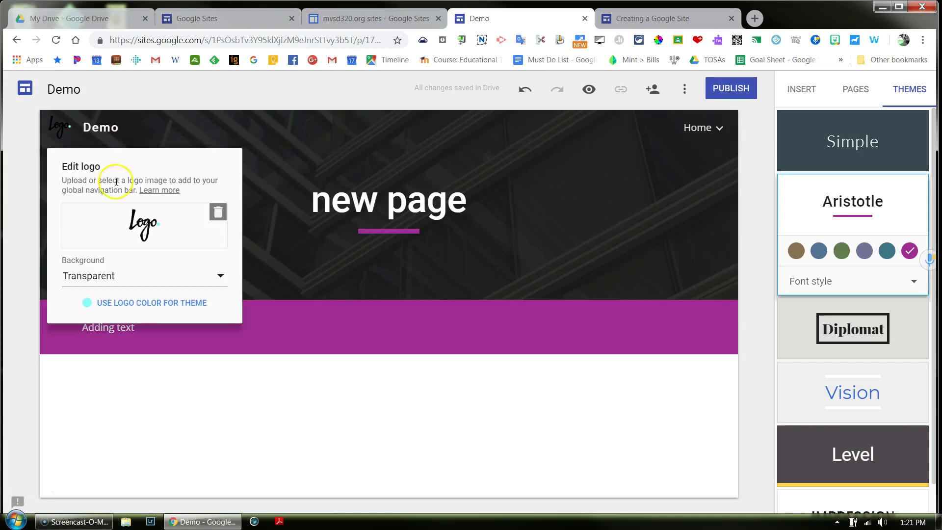
pyautogui.click(103, 284)
pyautogui.click(78, 296)
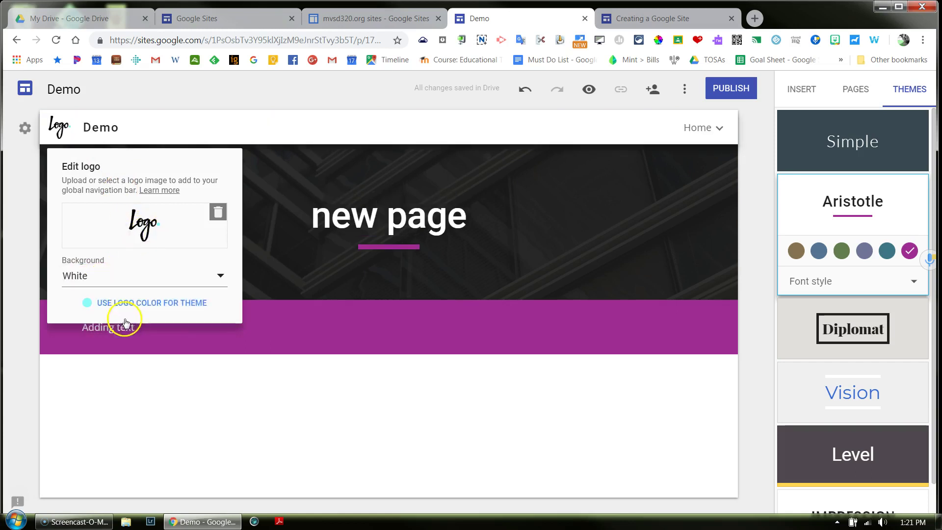
pyautogui.click(177, 394)
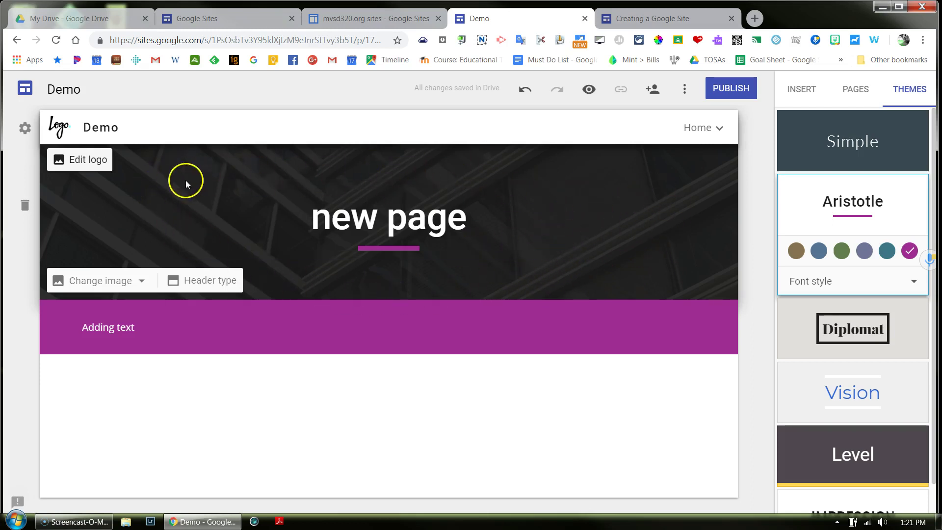
# - Try the Cover header type on the "new page" header and look over the page
pyautogui.click(210, 282)
pyautogui.click(91, 284)
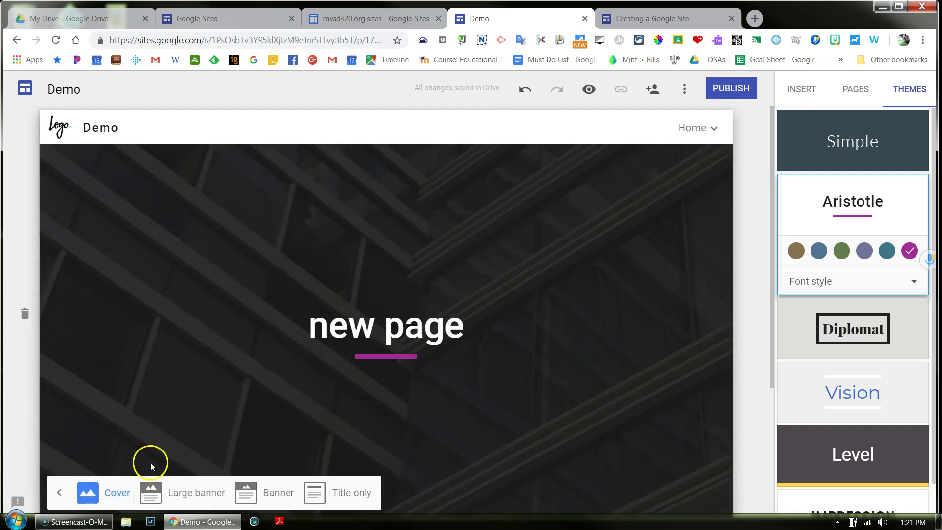
pyautogui.scroll(-2, 776, 422)
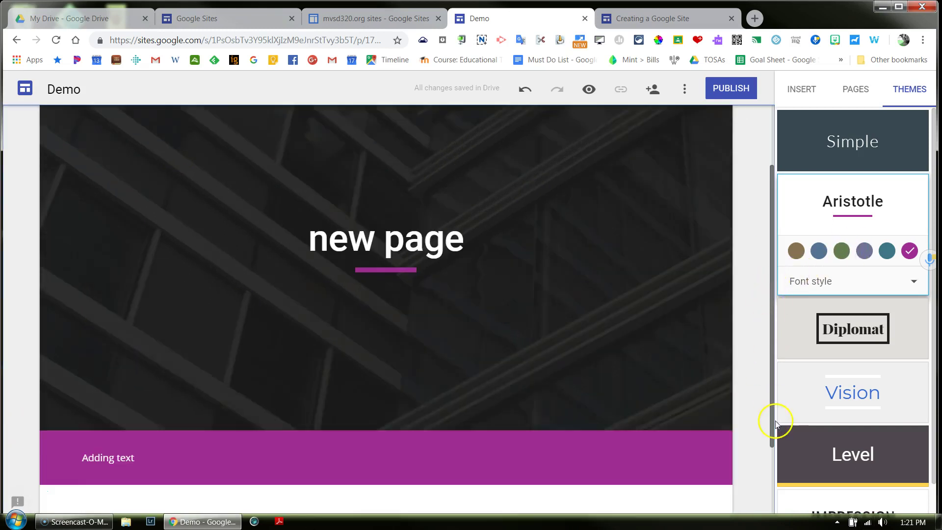
pyautogui.scroll(-2, 772, 418)
pyautogui.scroll(3, 770, 373)
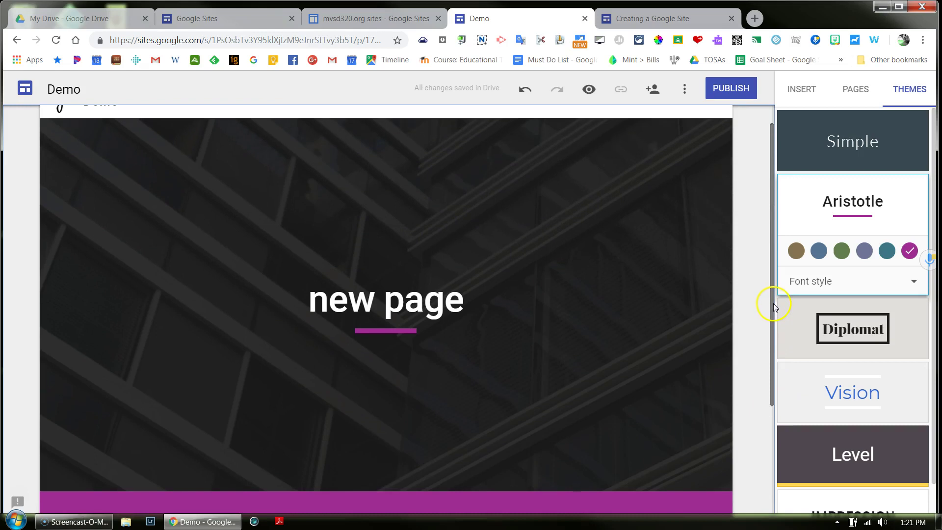
pyautogui.moveTo(538, 367)
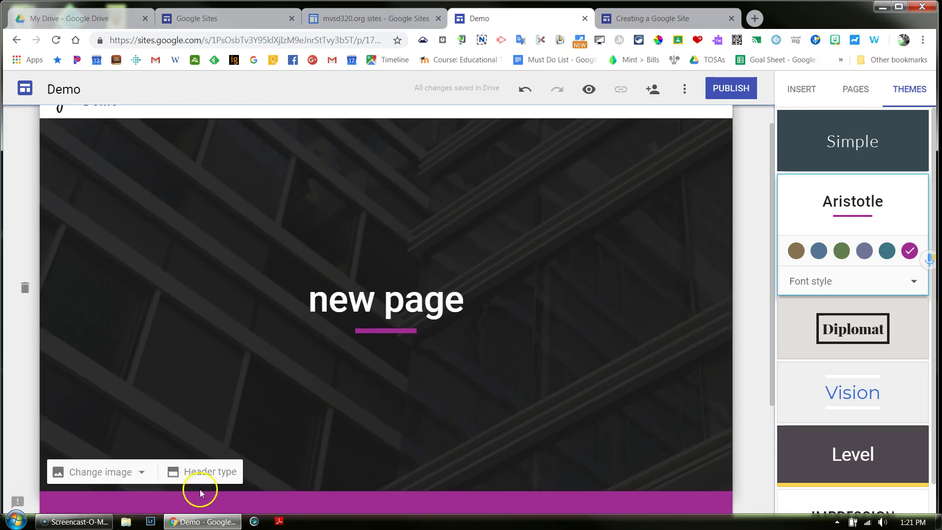
# - Try the Large banner and Title only header types on the "new page" header, returning it to Banner
pyautogui.click(201, 472)
pyautogui.click(199, 472)
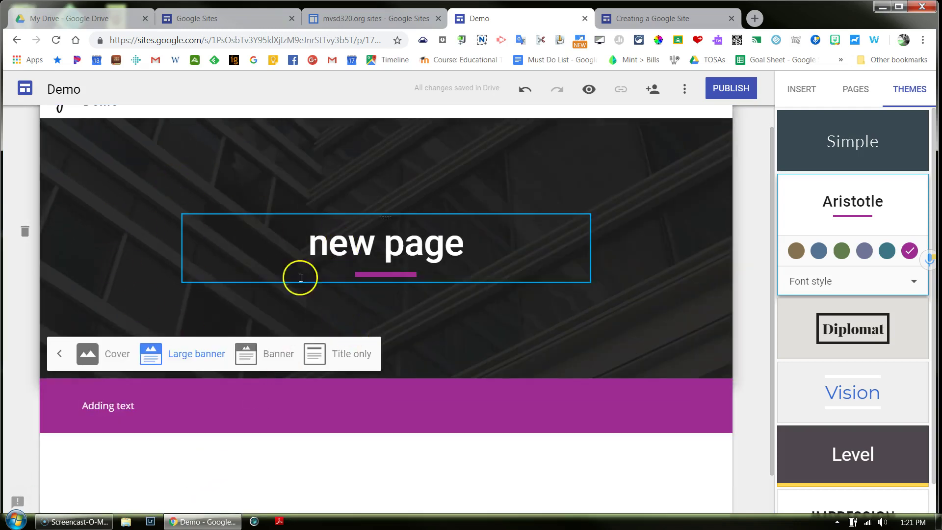
pyautogui.click(273, 354)
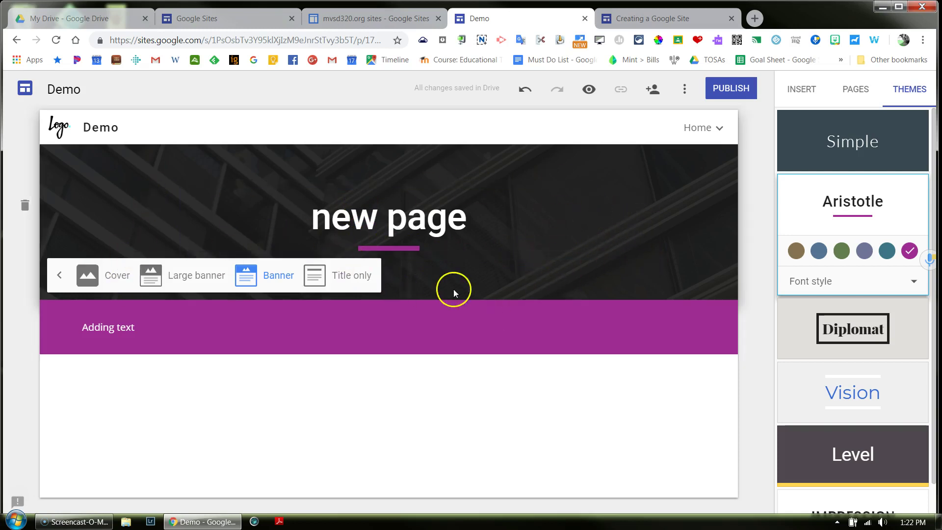
pyautogui.click(332, 279)
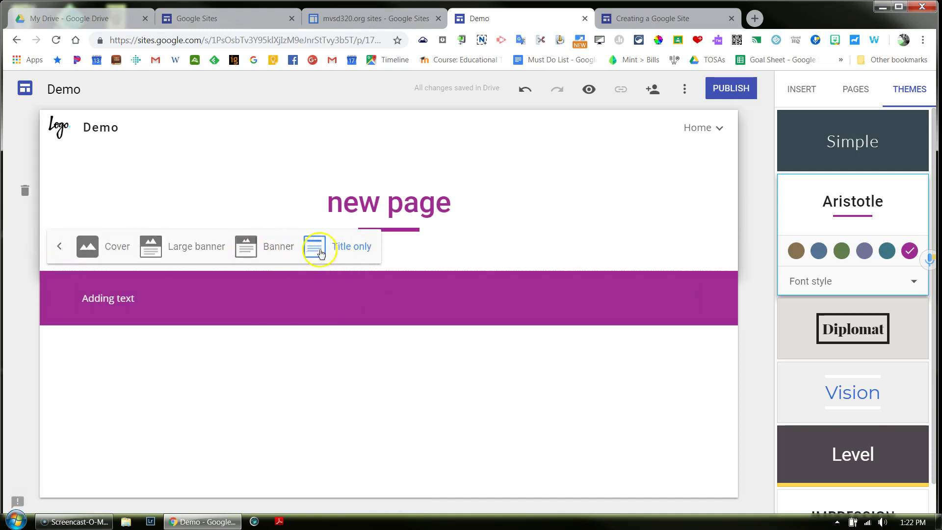
pyautogui.click(275, 250)
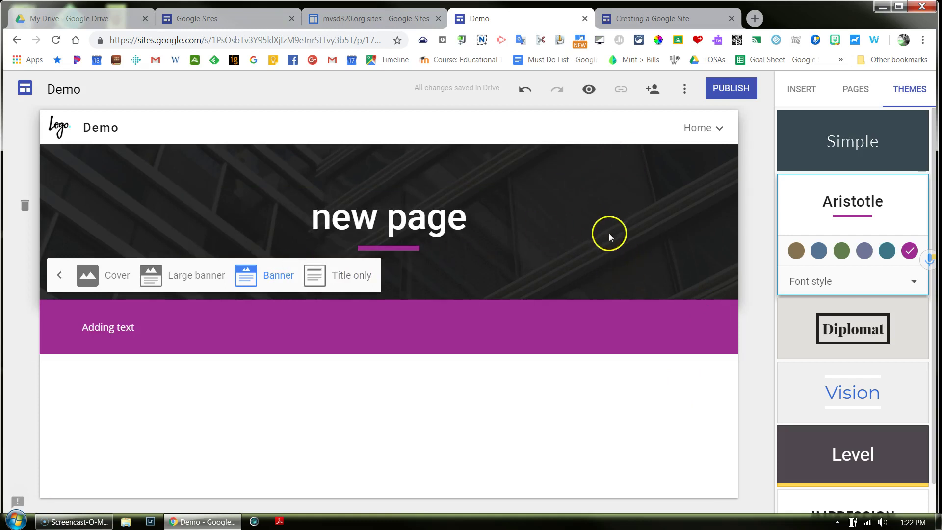
pyautogui.click(608, 274)
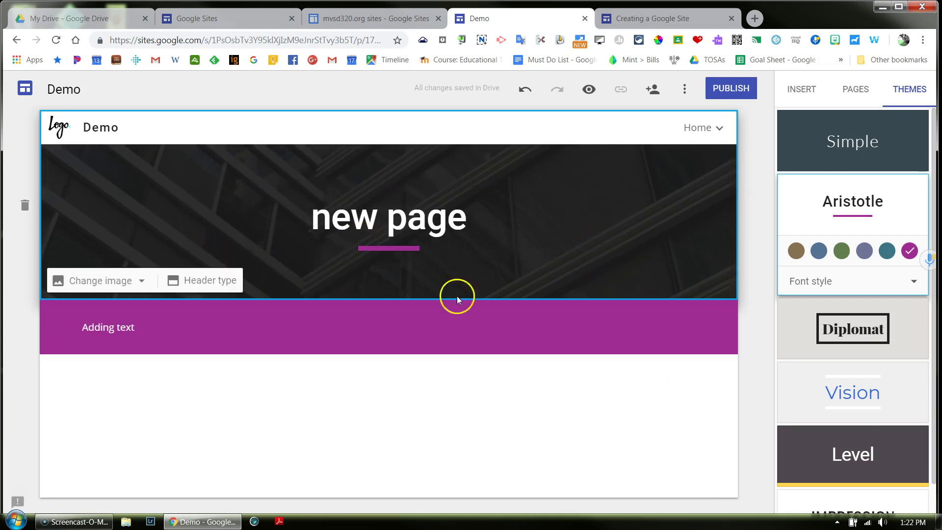
# - Search Google images for "great dane" and use the gray dog's head portrait as the "new page" header image
pyautogui.click(137, 282)
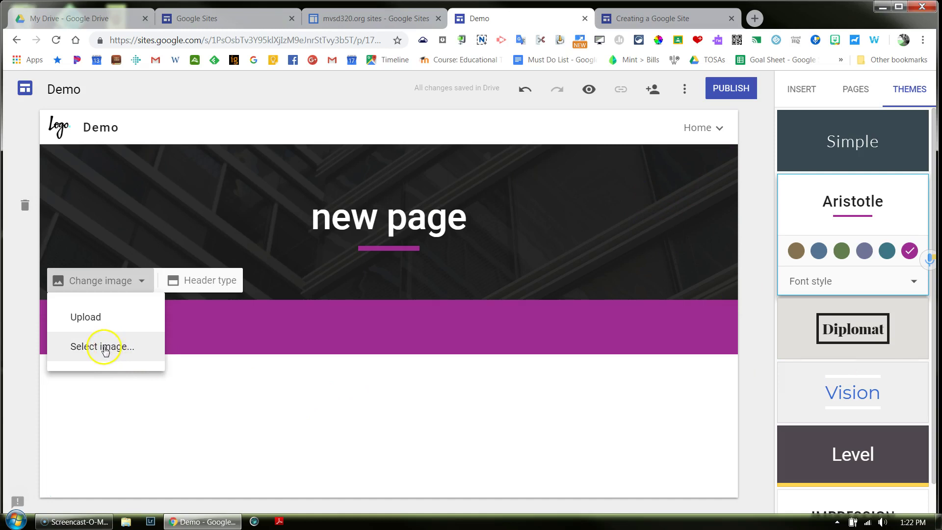
pyautogui.click(90, 352)
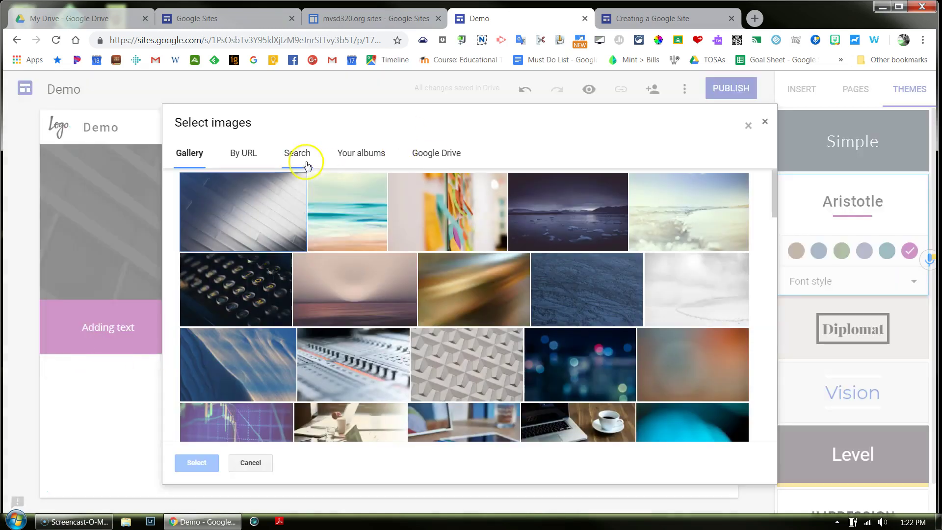
pyautogui.click(589, 385)
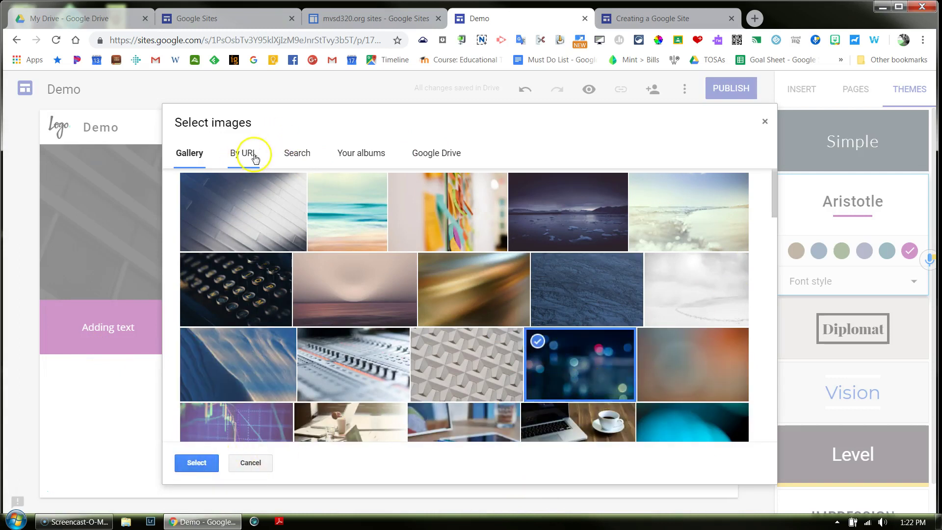
pyautogui.click(305, 156)
pyautogui.click(266, 191)
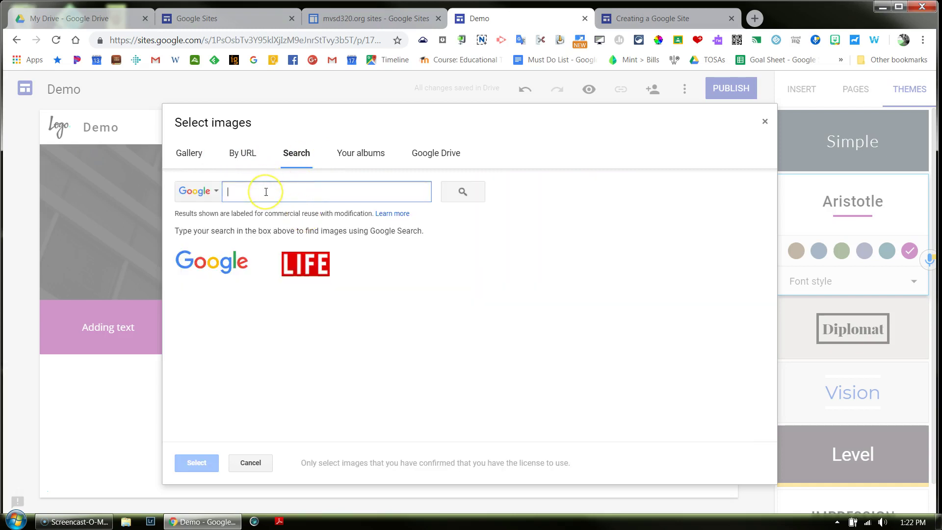
pyautogui.write('great dane')
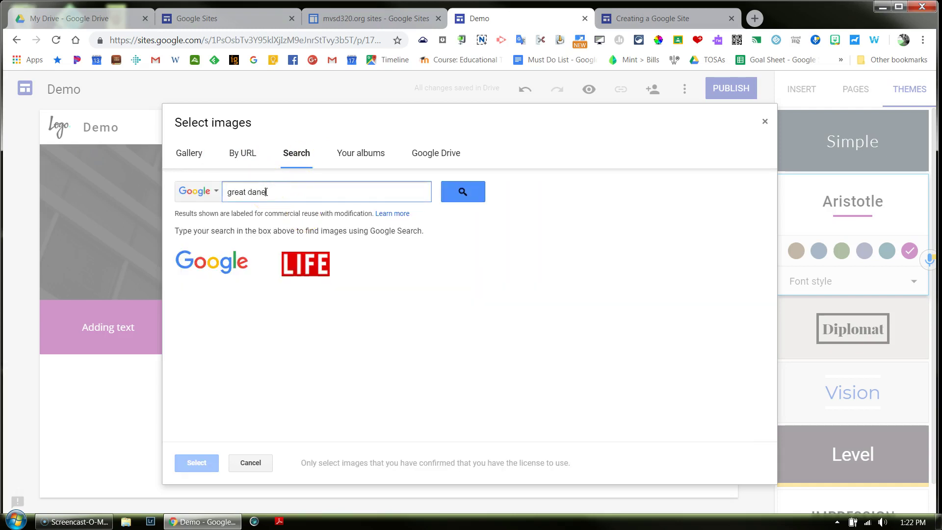
pyautogui.press('Return')
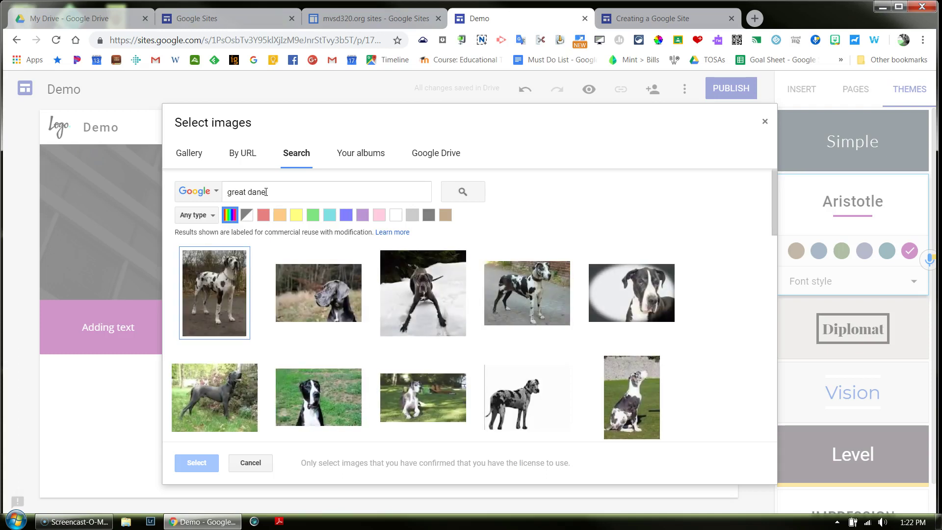
pyautogui.click(329, 309)
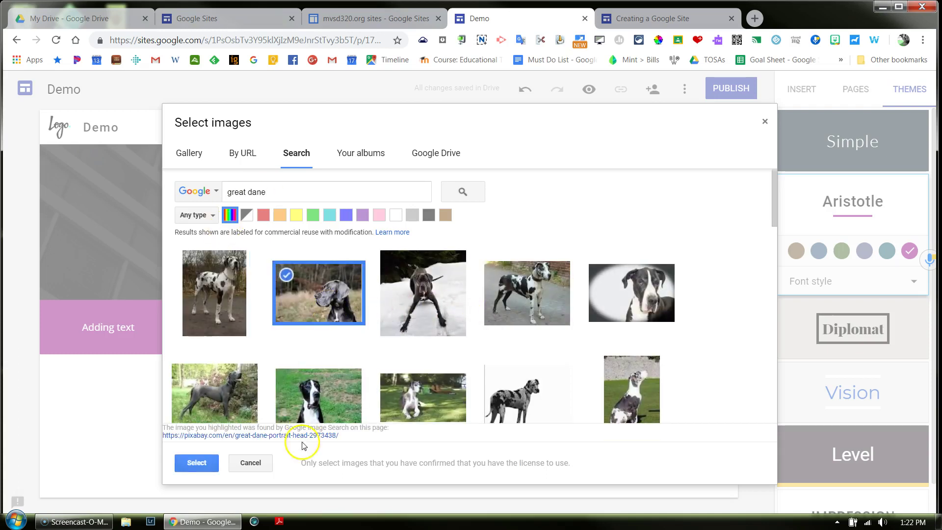
pyautogui.click(196, 463)
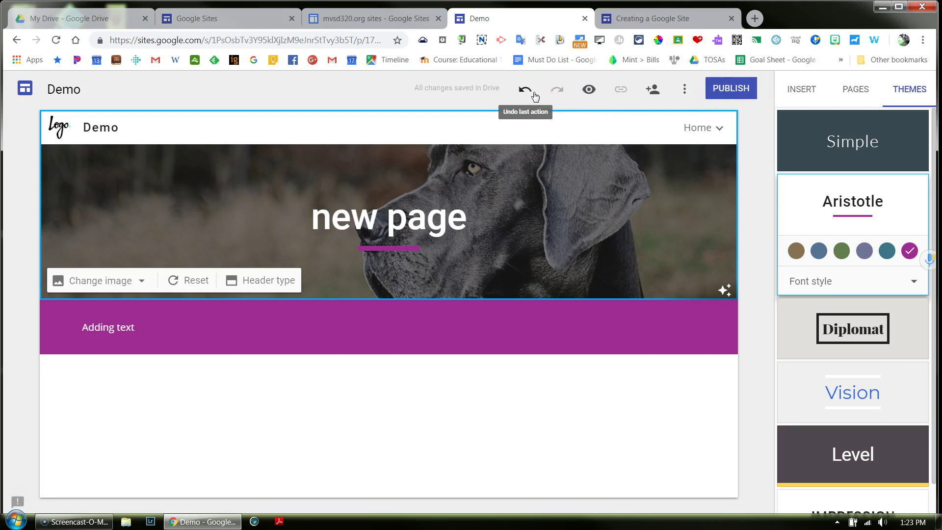
# - Preview the page at tablet, phone and large-screen sizes, check the Home submenu, and exit the preview
pyautogui.click(568, 97)
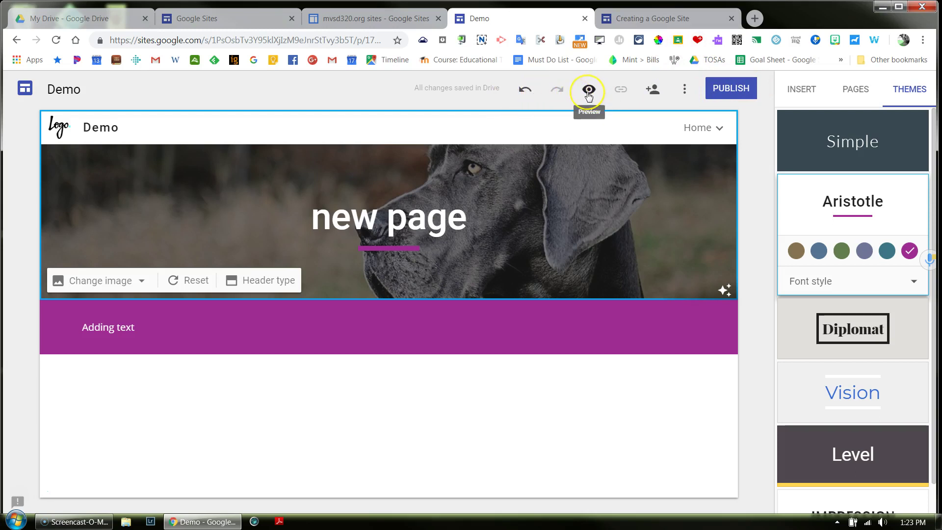
pyautogui.click(588, 91)
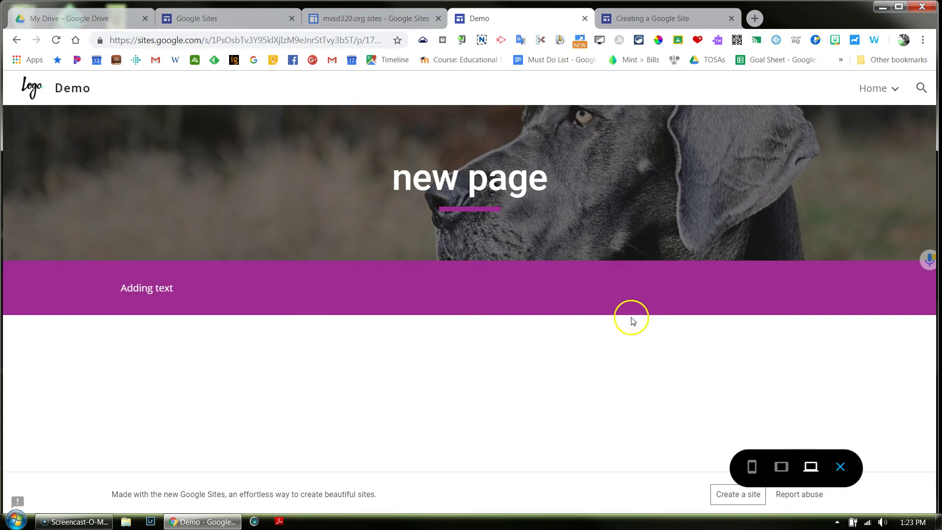
pyautogui.click(782, 467)
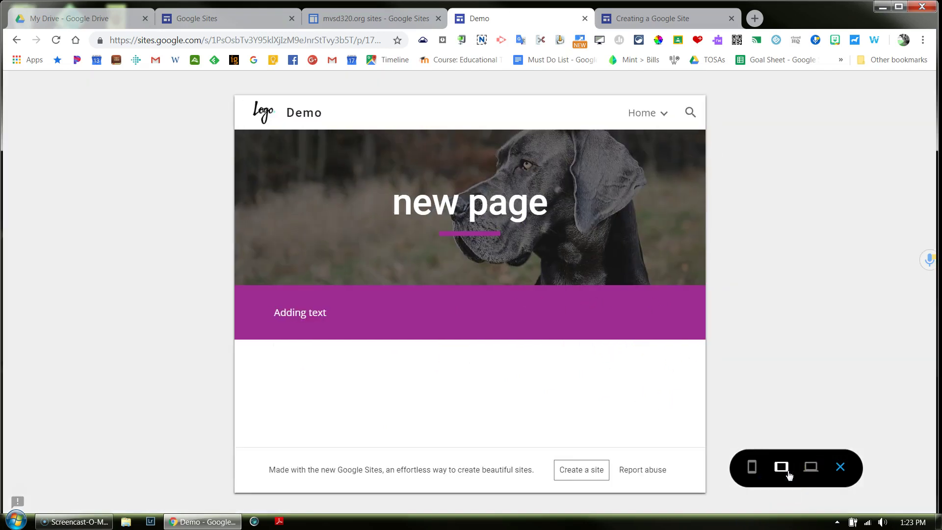
pyautogui.click(753, 471)
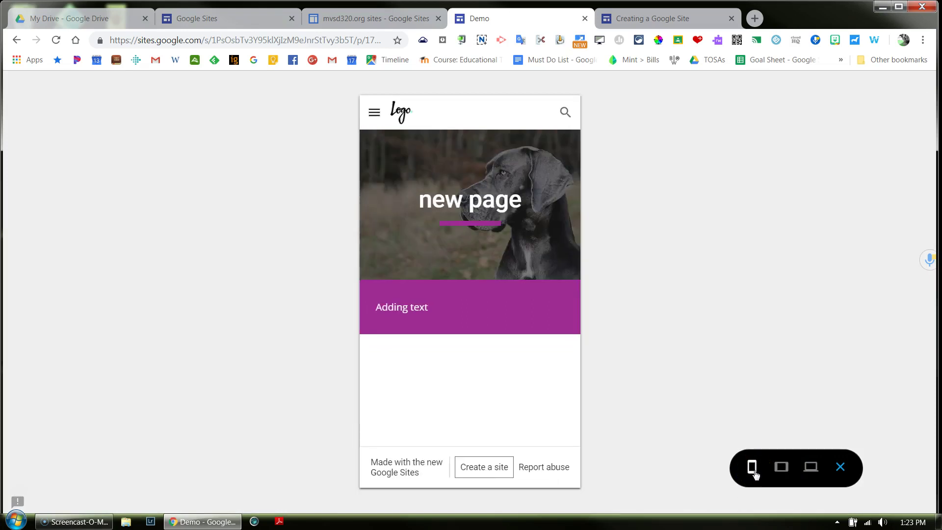
pyautogui.click(780, 466)
pyautogui.click(810, 471)
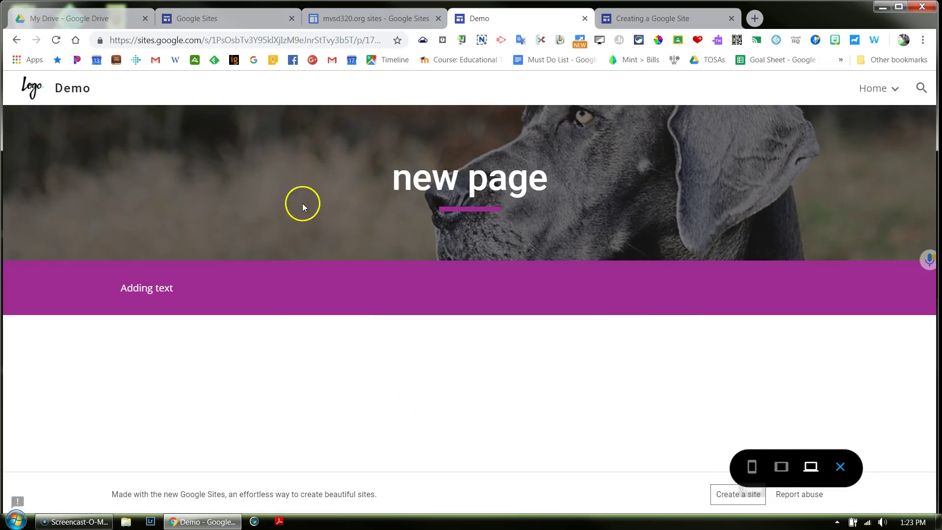
pyautogui.click(894, 89)
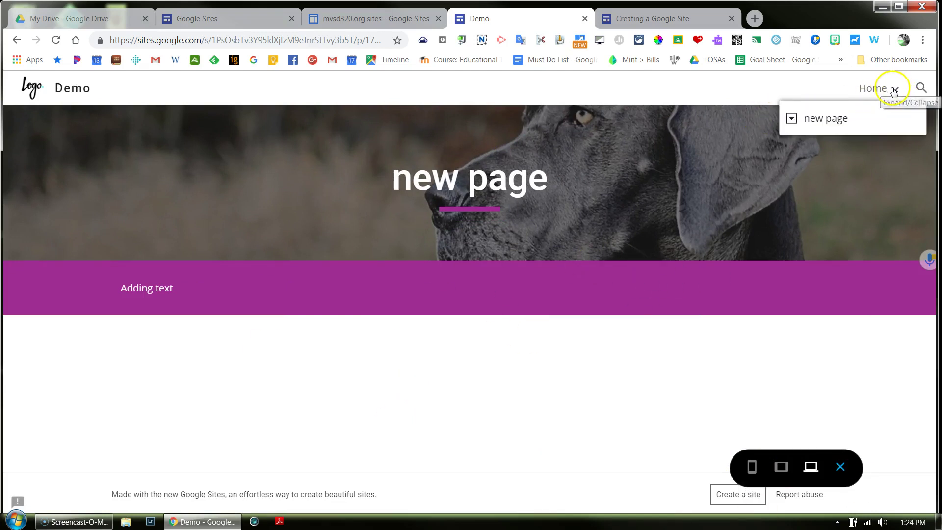
pyautogui.click(839, 467)
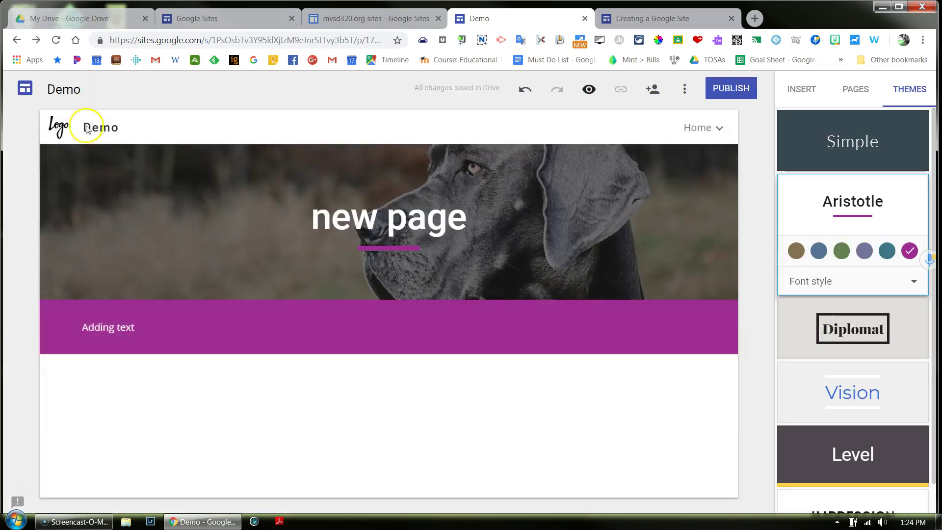
# - Change the site's navigation mode to Side navigation and check it in a preview of the page
pyautogui.moveTo(138, 117)
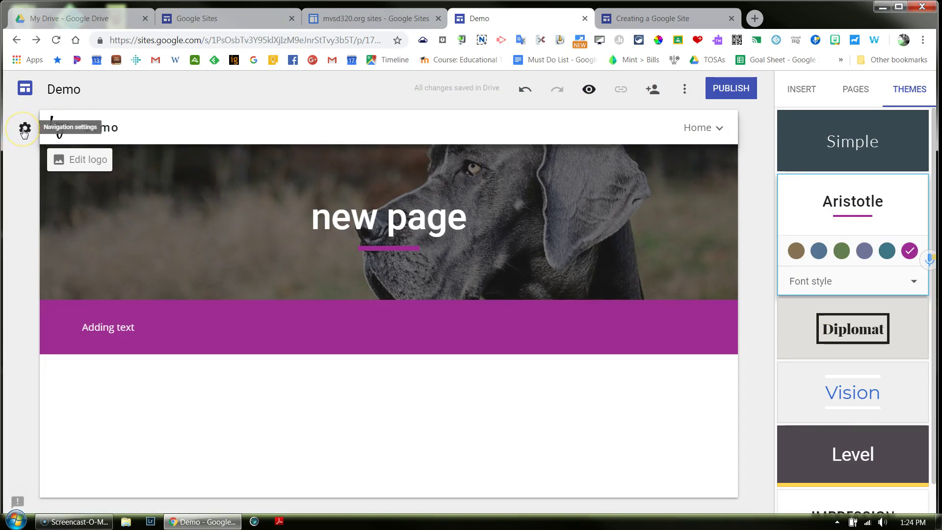
pyautogui.click(720, 127)
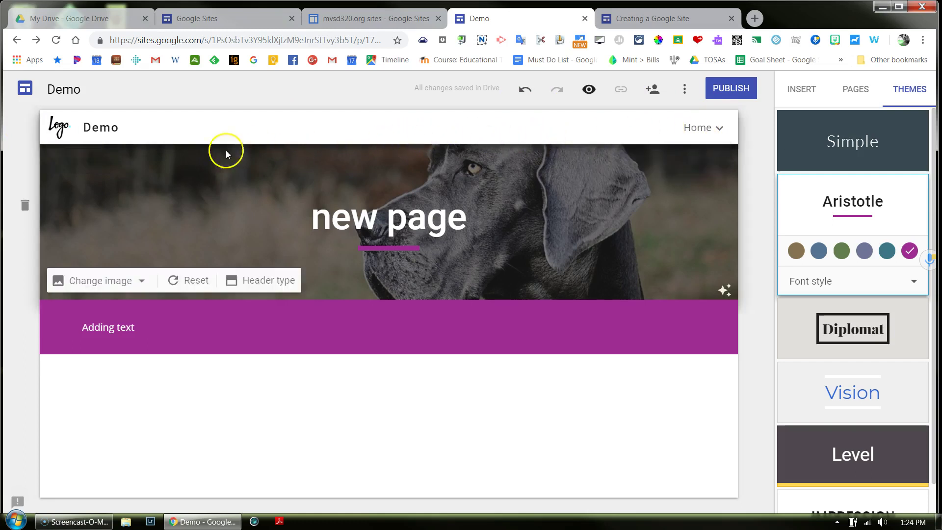
pyautogui.moveTo(725, 132)
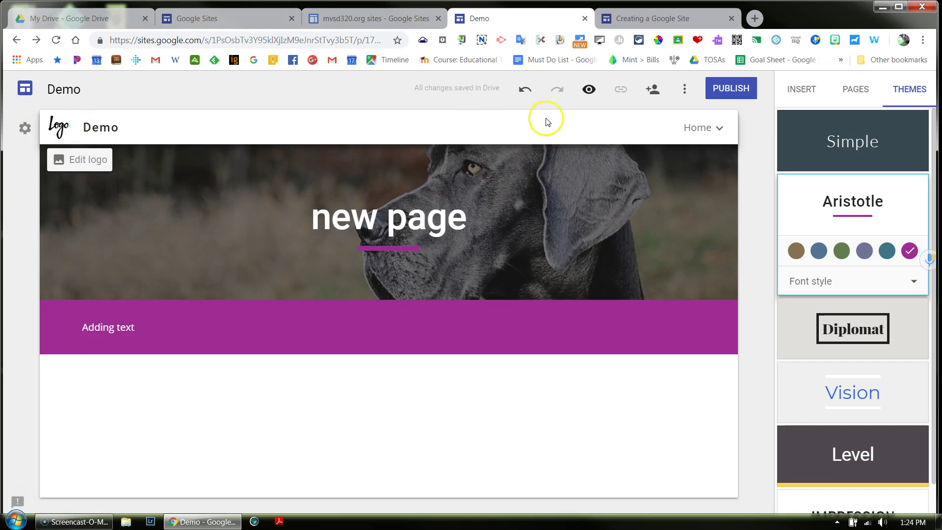
pyautogui.click(26, 134)
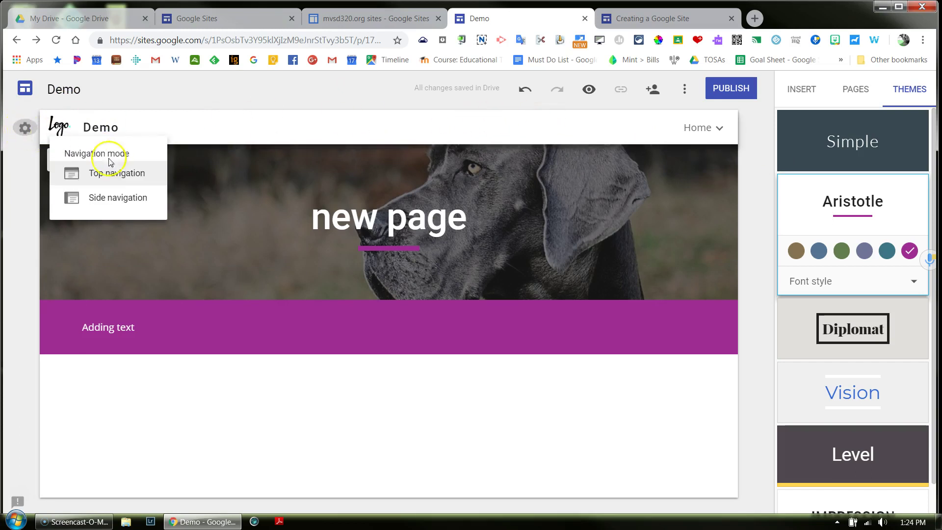
pyautogui.click(122, 199)
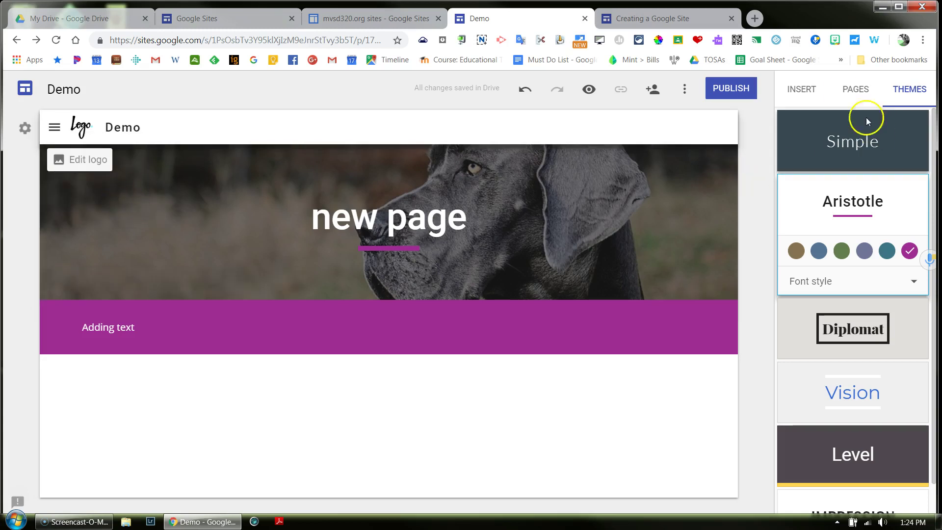
pyautogui.click(589, 90)
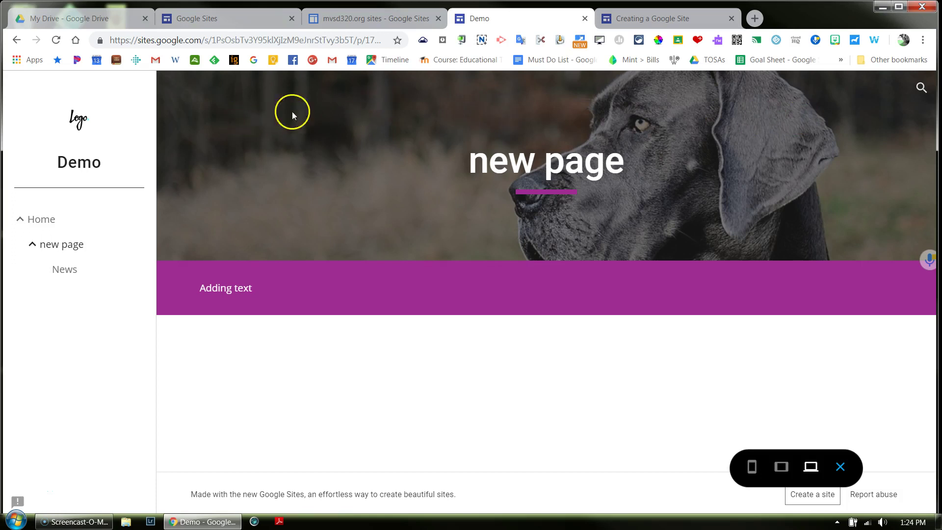
pyautogui.click(838, 467)
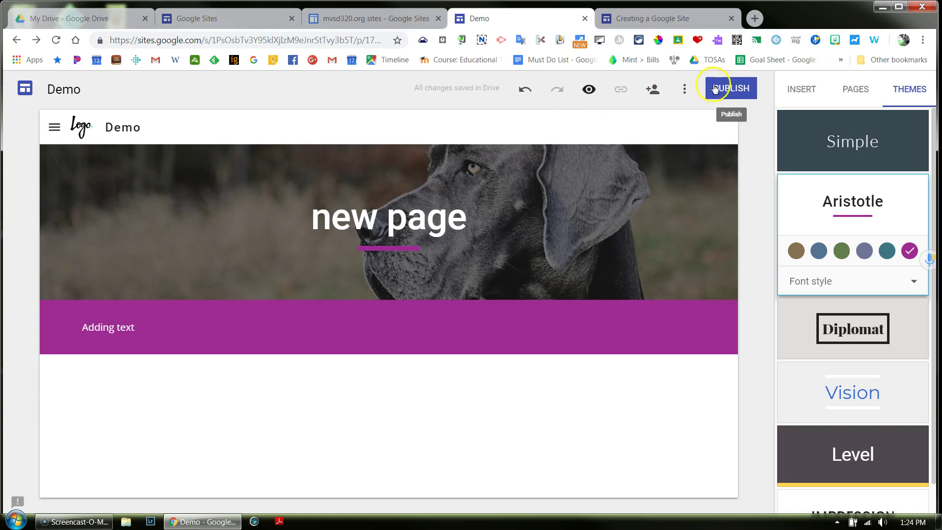
# - Review who has access to the site and its draft access options, keeping editing limited to specific people
pyautogui.click(625, 94)
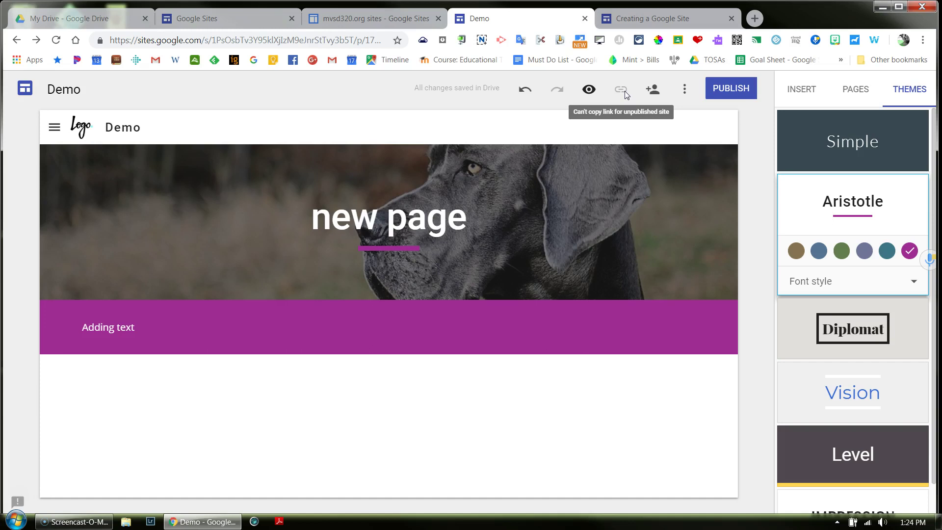
pyautogui.click(651, 92)
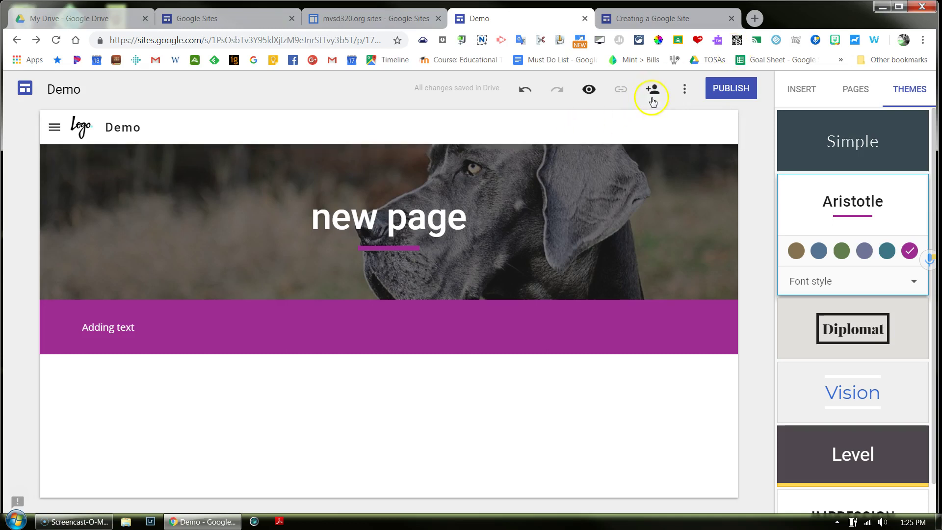
pyautogui.click(651, 96)
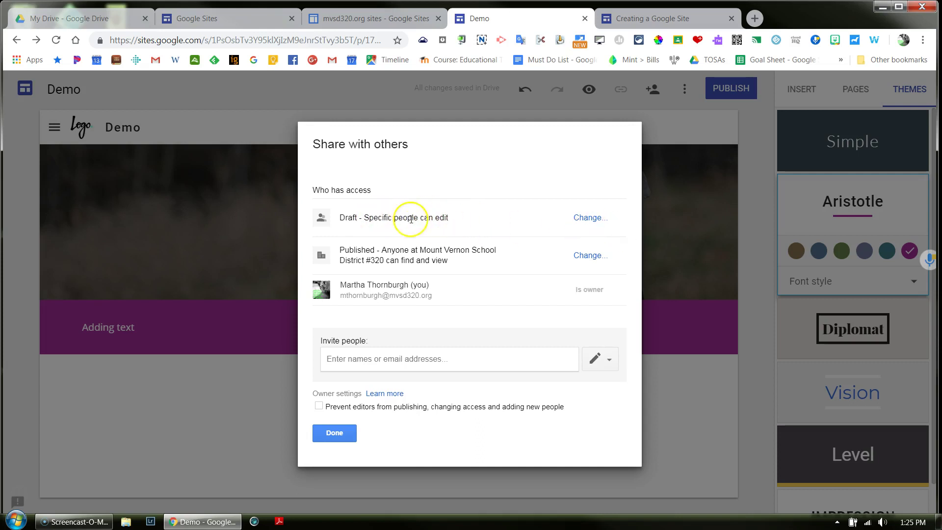
pyautogui.click(586, 224)
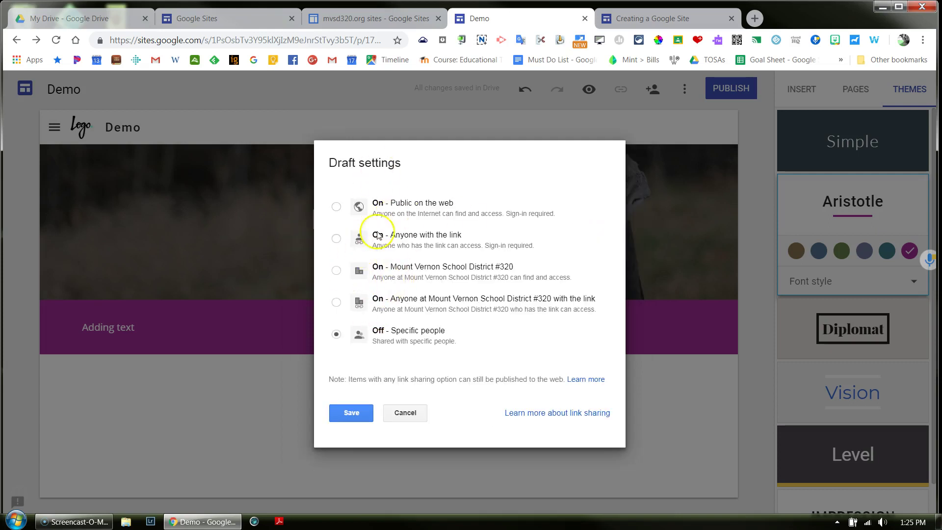
pyautogui.click(365, 418)
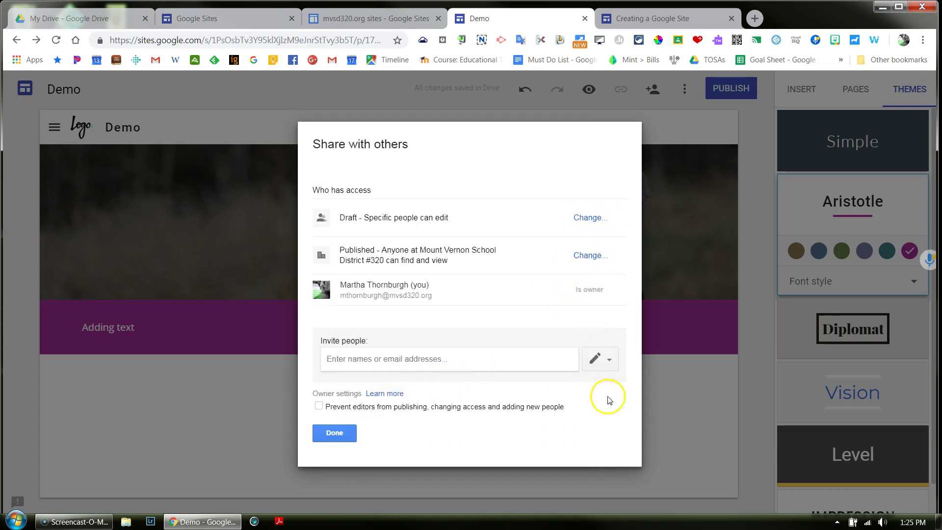
pyautogui.click(338, 432)
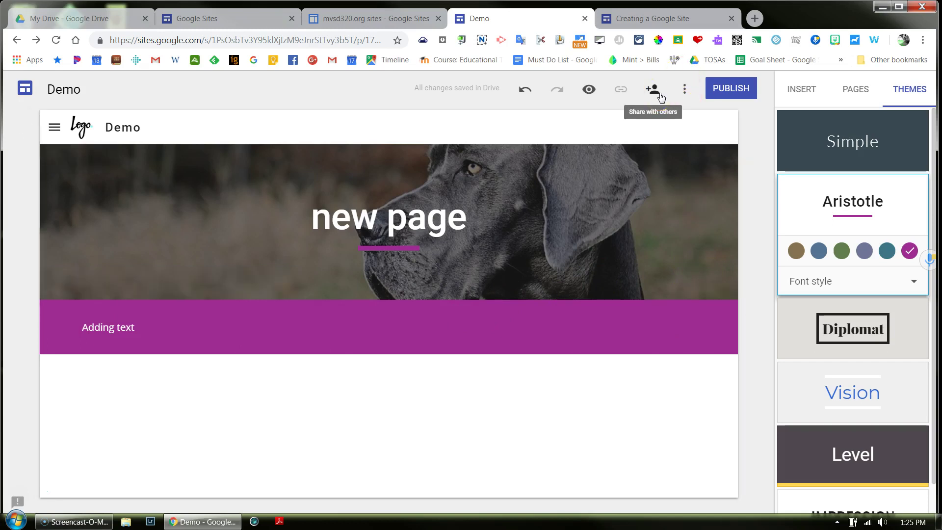
# - Check the upload and select options for adding a favicon to the site, and close them without choosing an image
pyautogui.click(686, 95)
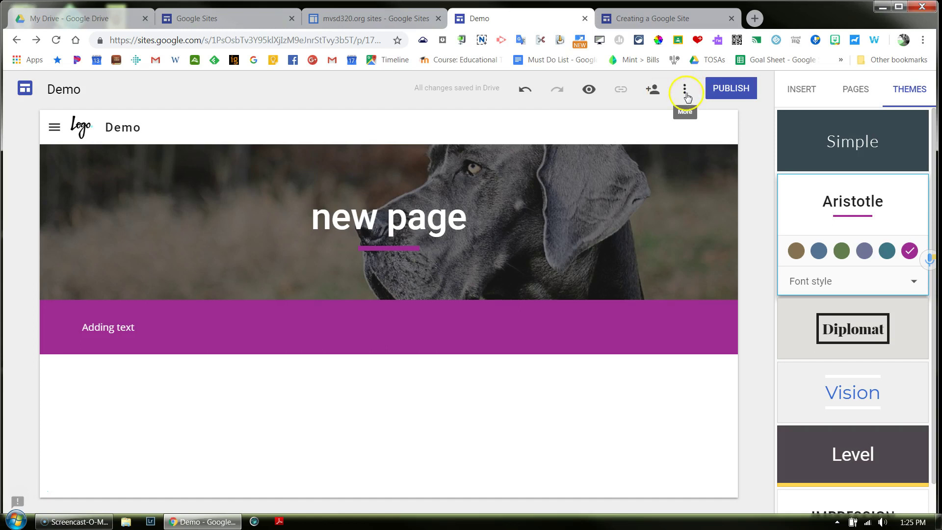
pyautogui.click(686, 96)
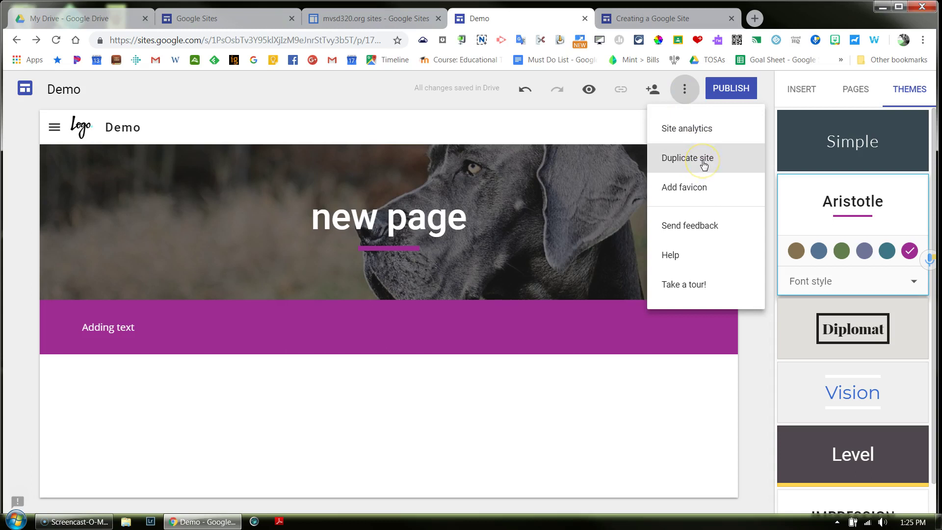
pyautogui.click(695, 188)
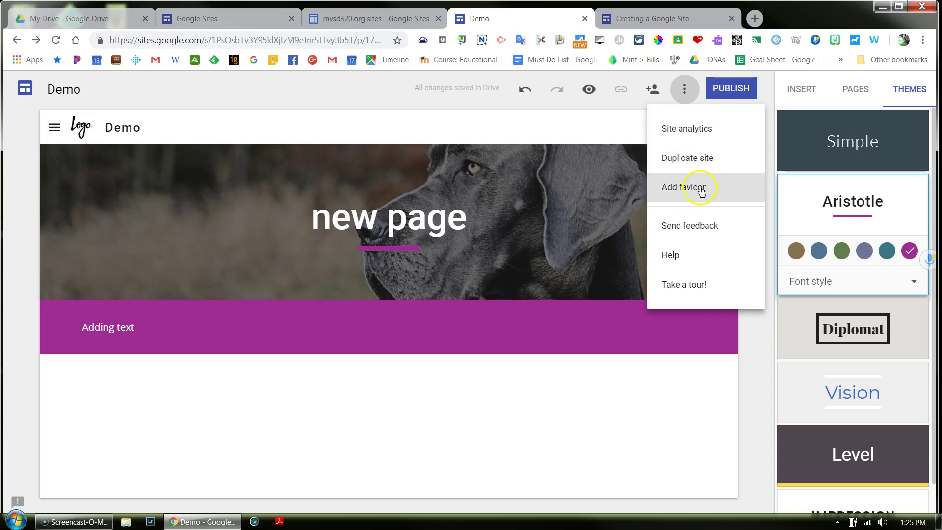
pyautogui.click(693, 191)
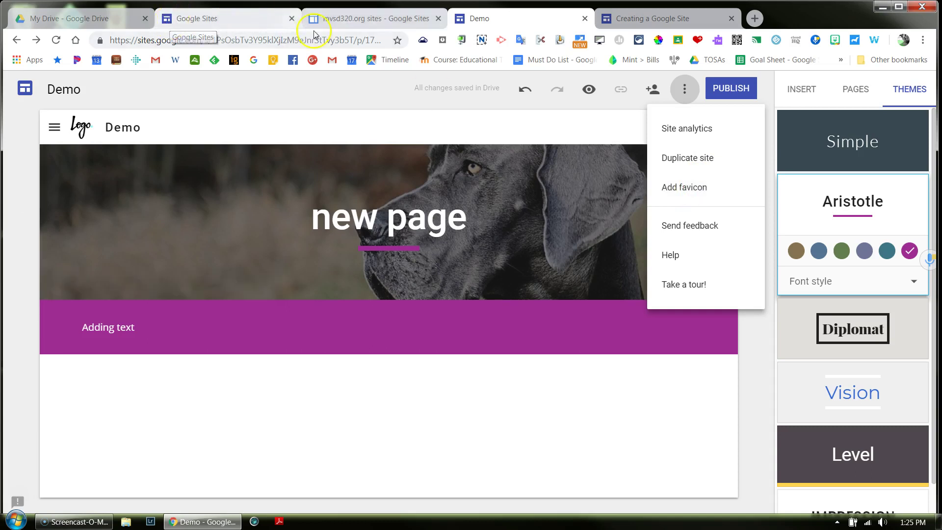
pyautogui.moveTo(99, 130)
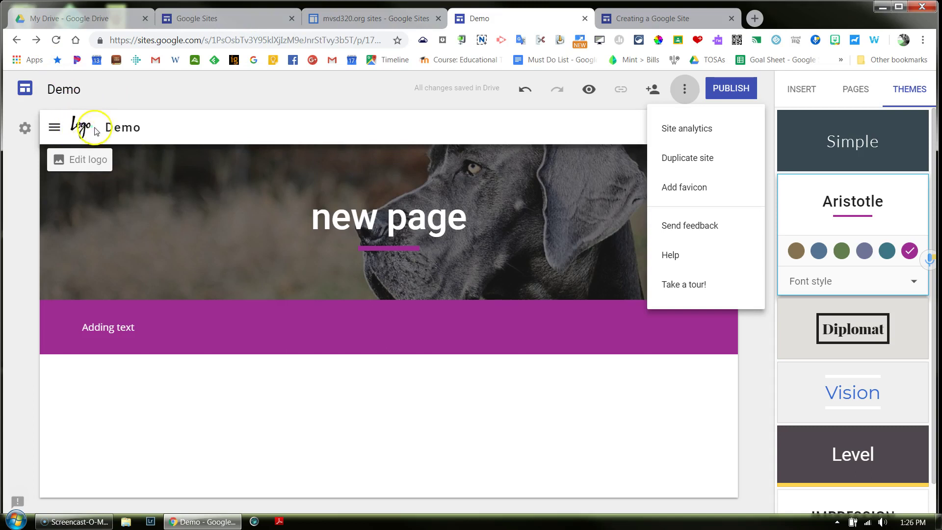
pyautogui.click(671, 189)
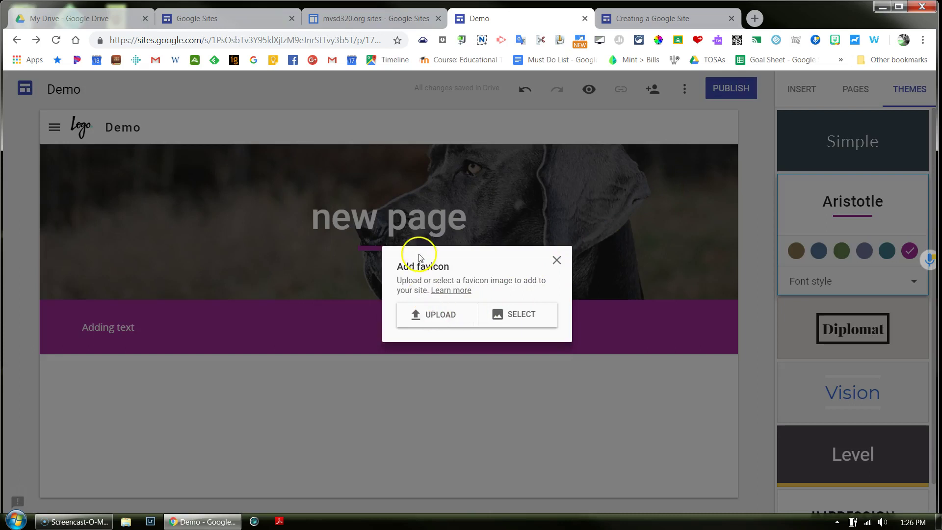
pyautogui.click(556, 261)
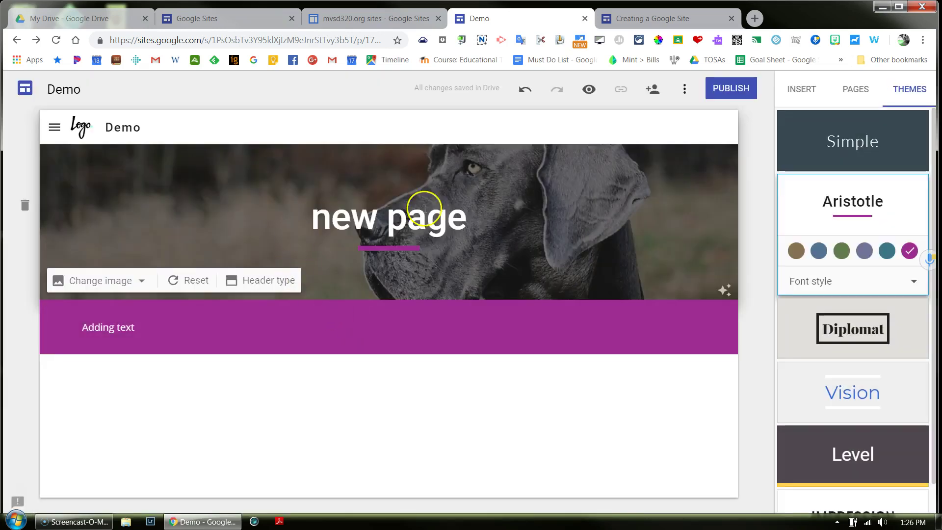
pyautogui.click(684, 90)
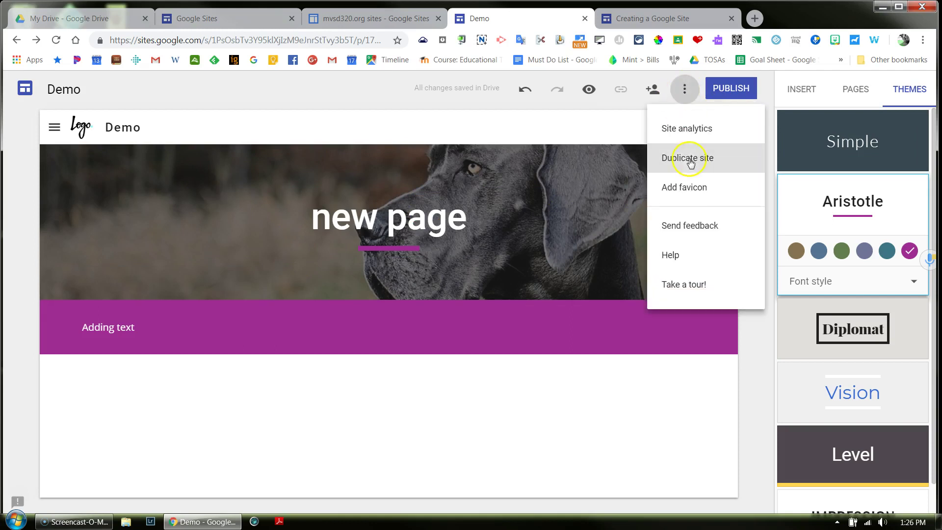
pyautogui.click(696, 129)
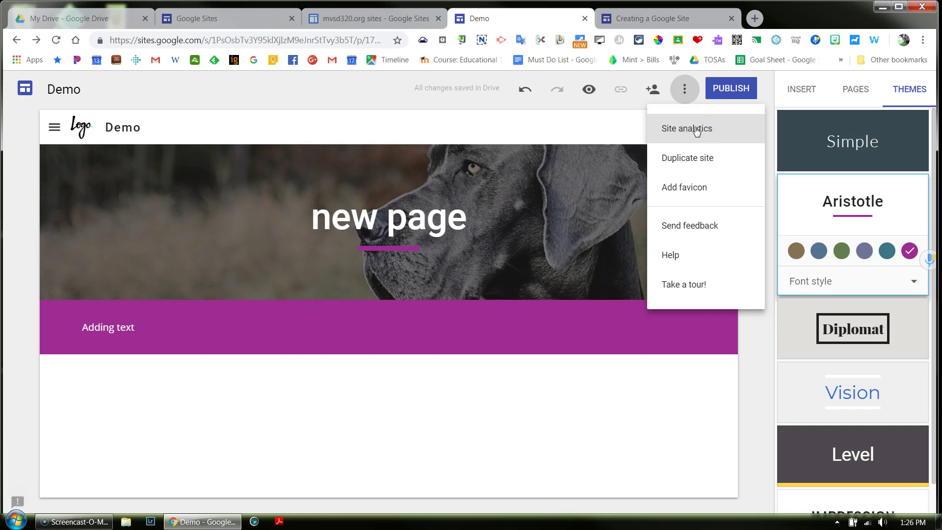
pyautogui.click(692, 129)
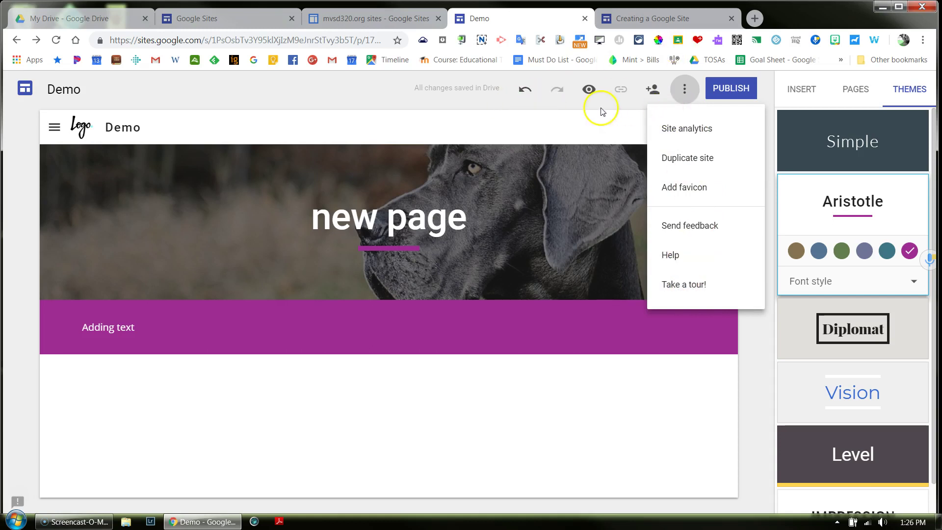
pyautogui.click(591, 131)
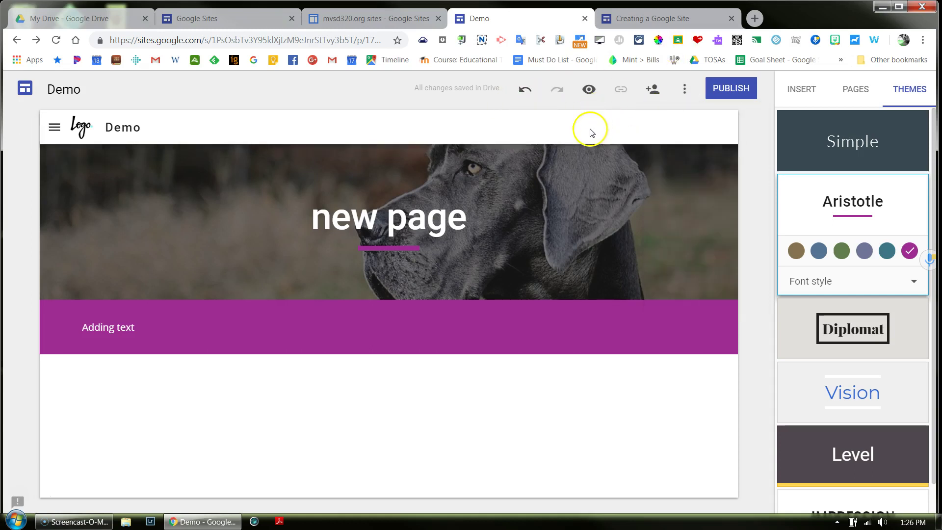
# - Start publishing the site and set its web address to "demo1"
pyautogui.click(720, 89)
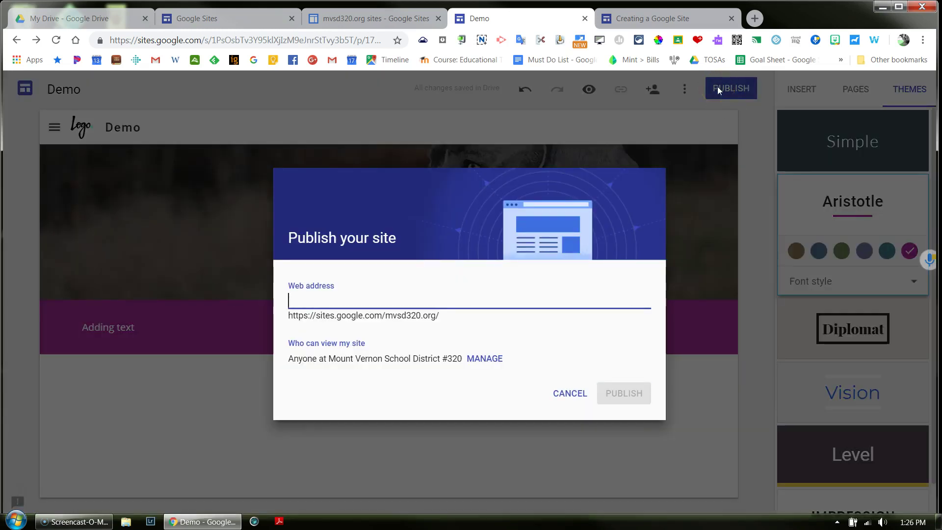
pyautogui.write('demo')
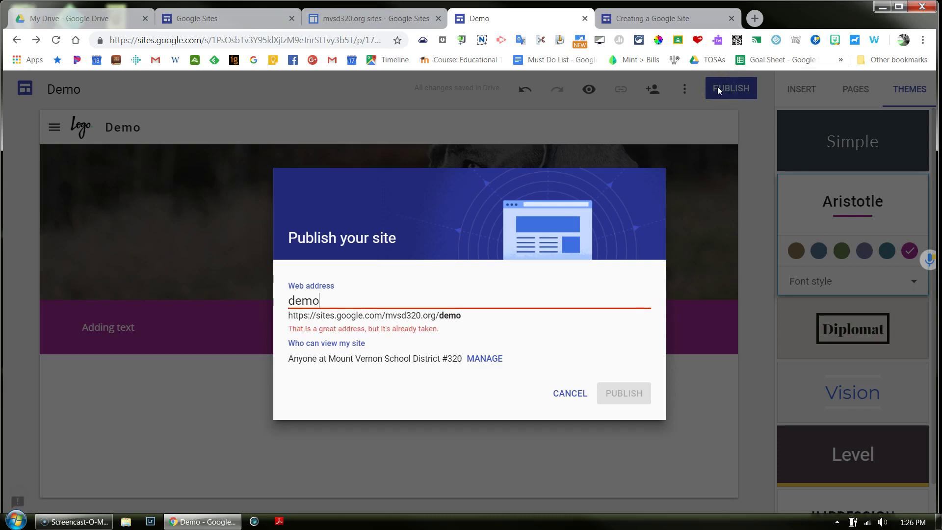
pyautogui.write('1')
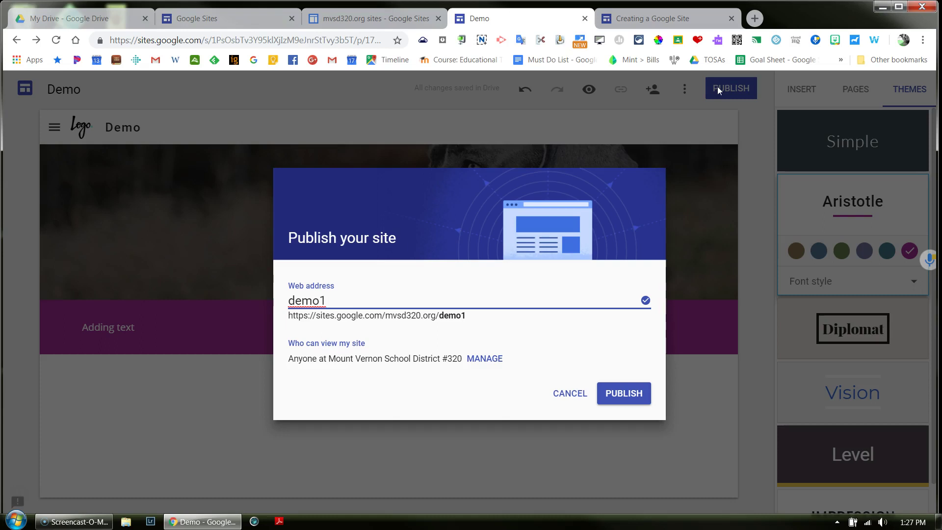
# - Set the publishing access so anyone can find and view the published version, and publish the site
pyautogui.click(476, 360)
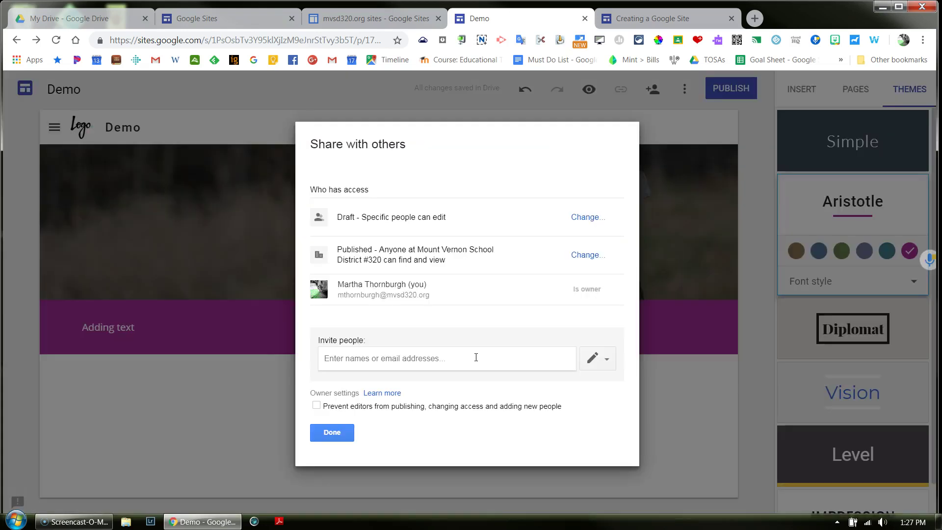
pyautogui.click(589, 260)
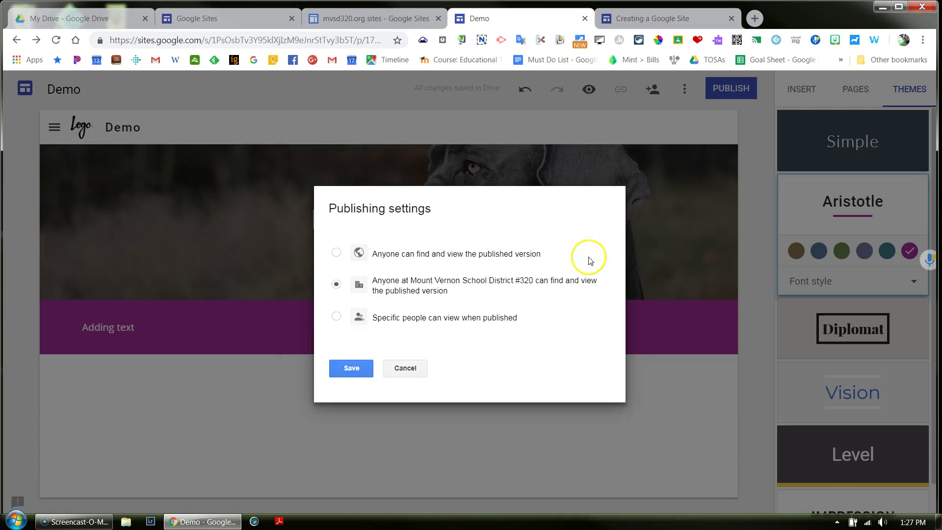
pyautogui.click(438, 260)
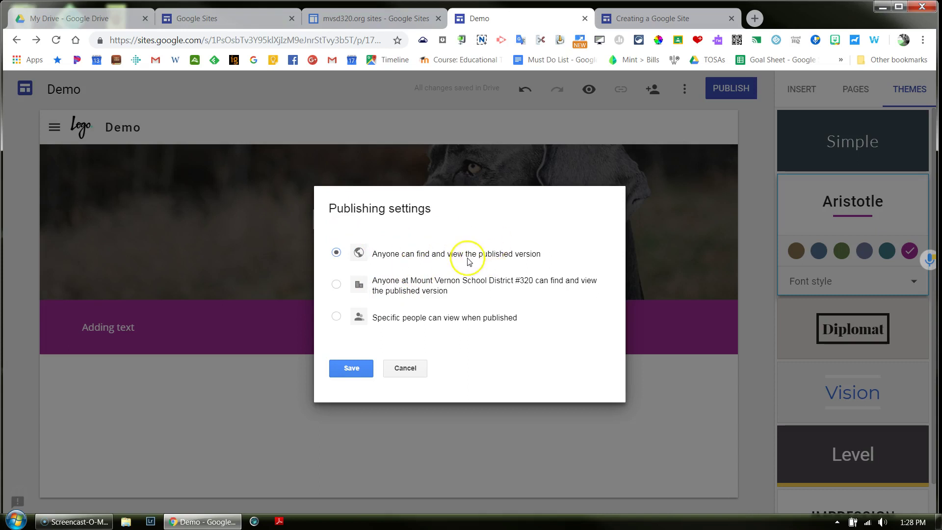
pyautogui.click(347, 373)
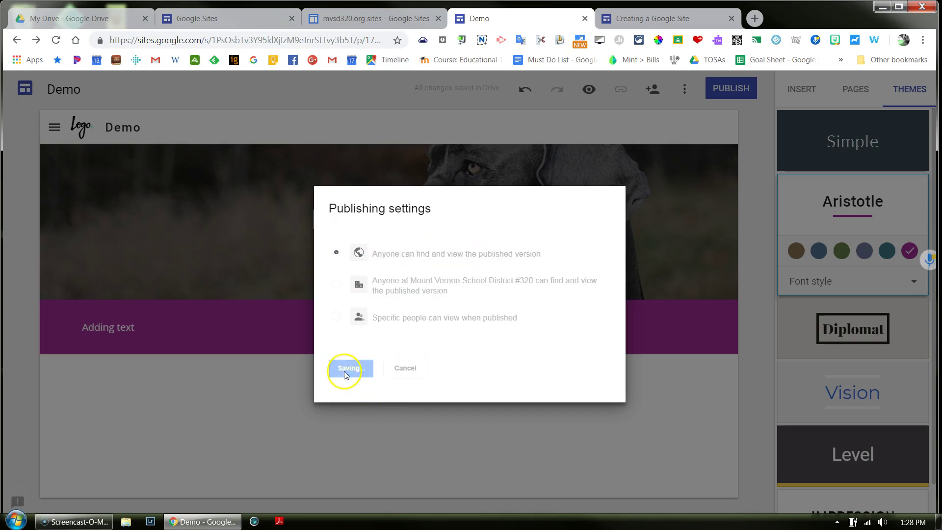
pyautogui.click(334, 434)
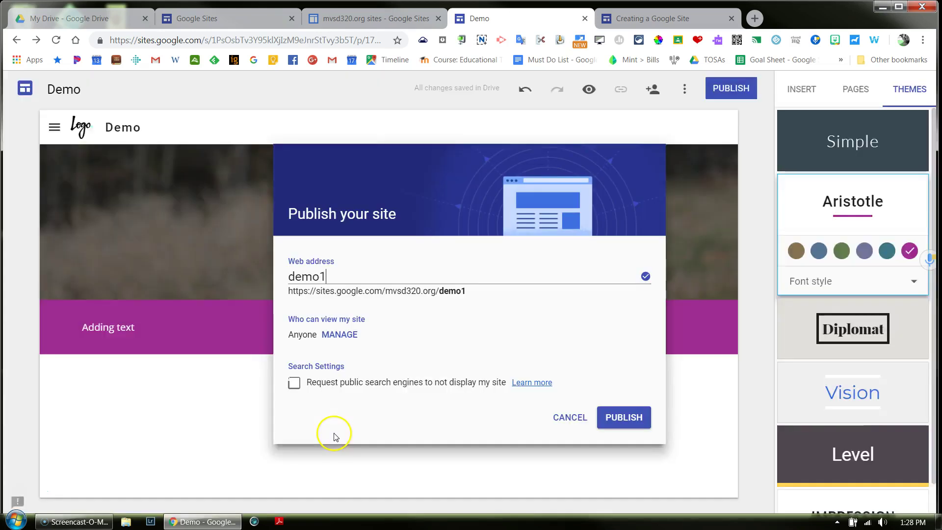
pyautogui.click(619, 418)
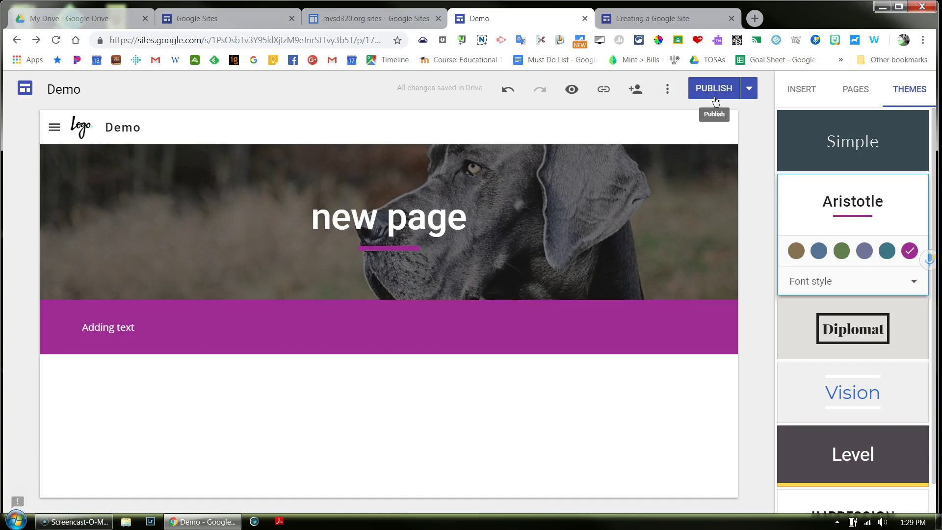
pyautogui.click(749, 89)
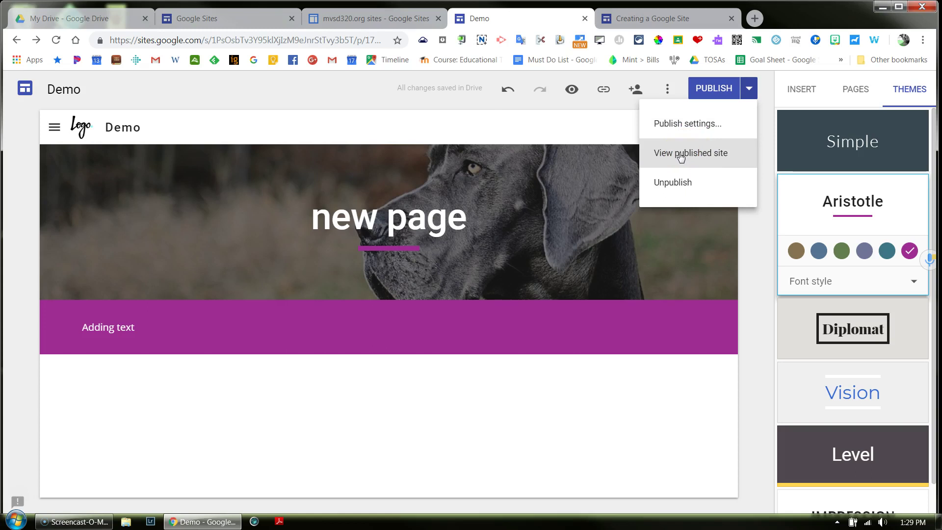
pyautogui.click(675, 183)
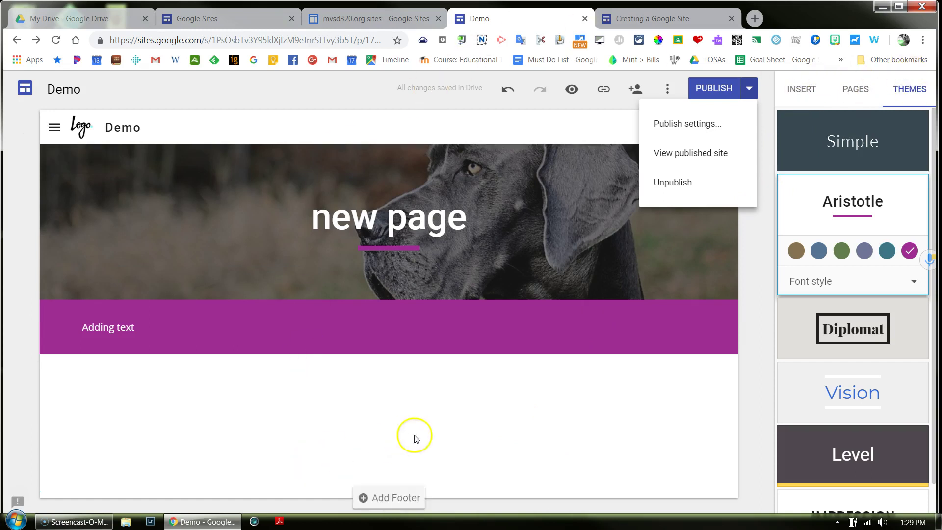
pyautogui.click(745, 312)
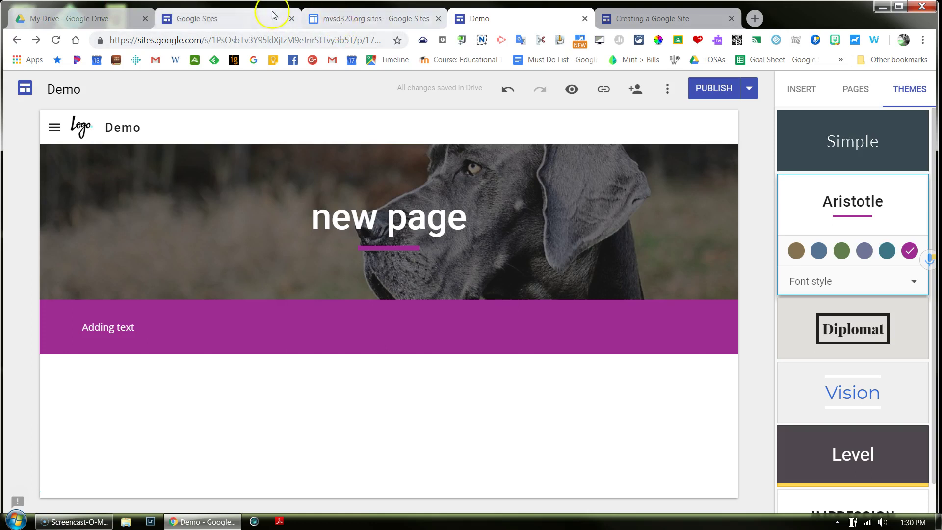
# - Open the Learn Something New site and preview its Creating a Google Site page, found within G-Suite For Education under Cloud Academy Courses
pyautogui.click(251, 18)
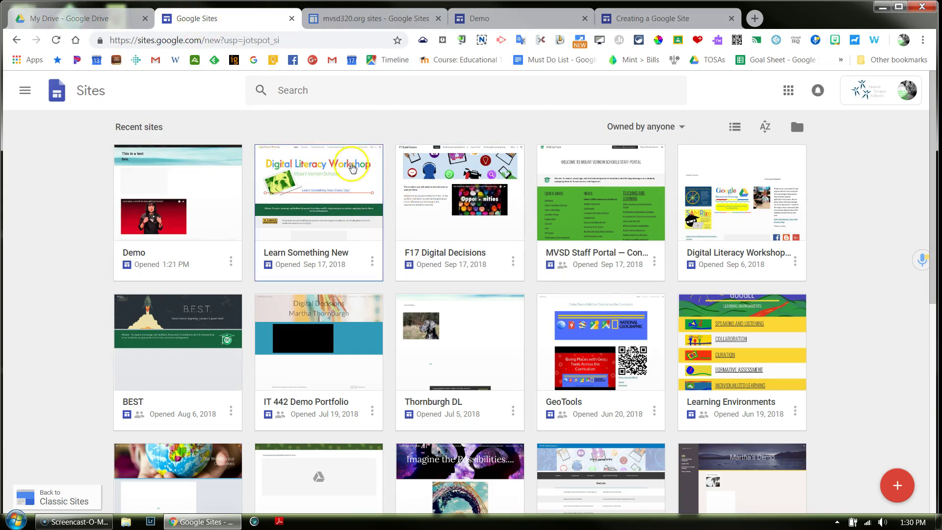
pyautogui.click(351, 167)
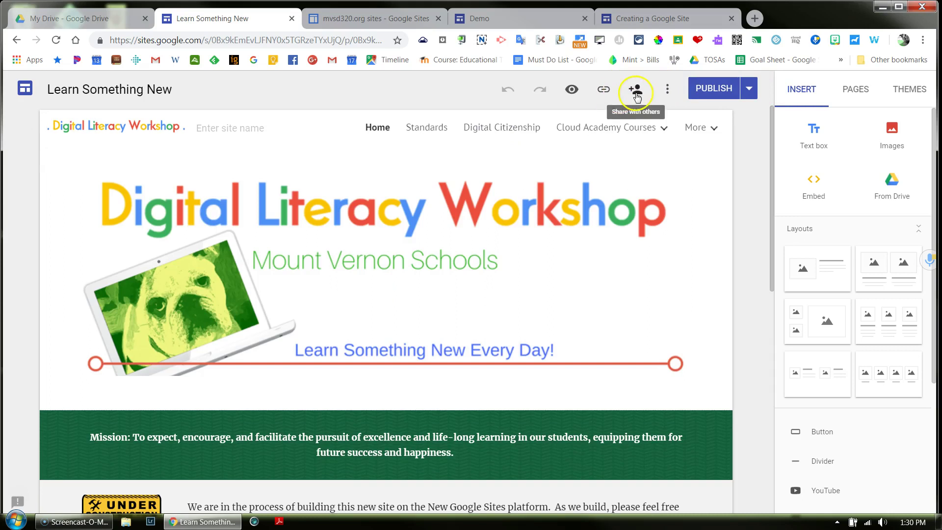
pyautogui.click(571, 91)
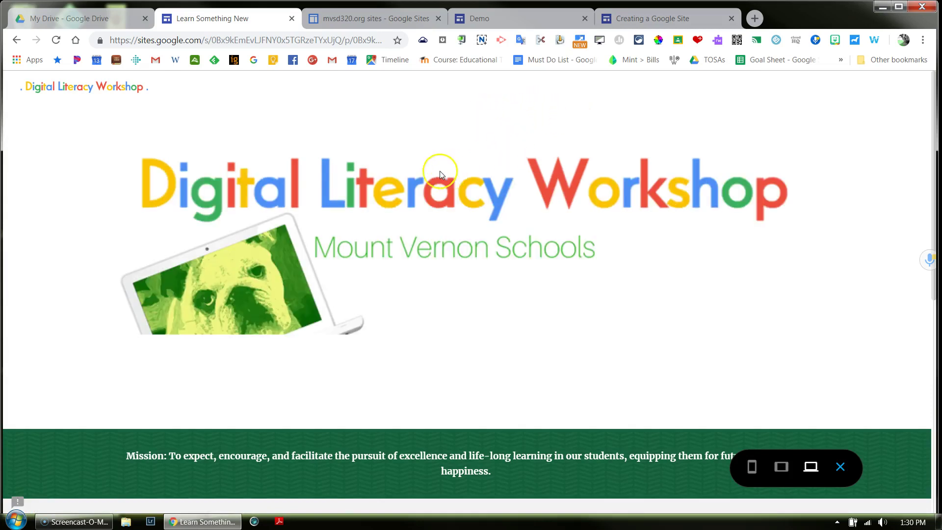
pyautogui.moveTo(474, 91)
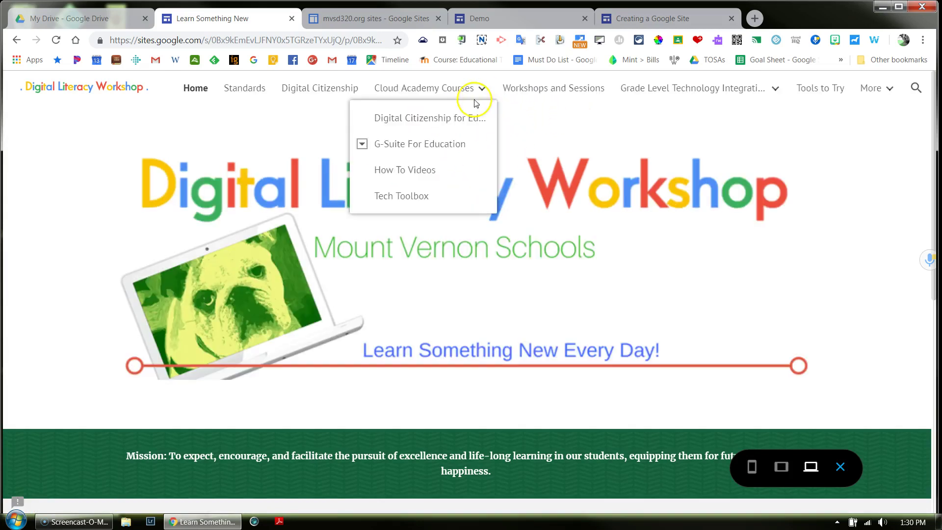
pyautogui.click(362, 143)
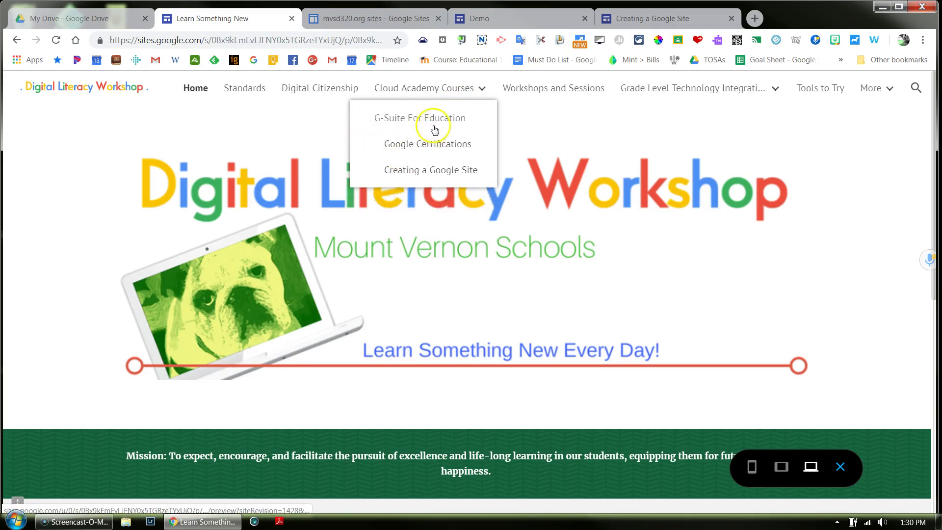
pyautogui.click(418, 173)
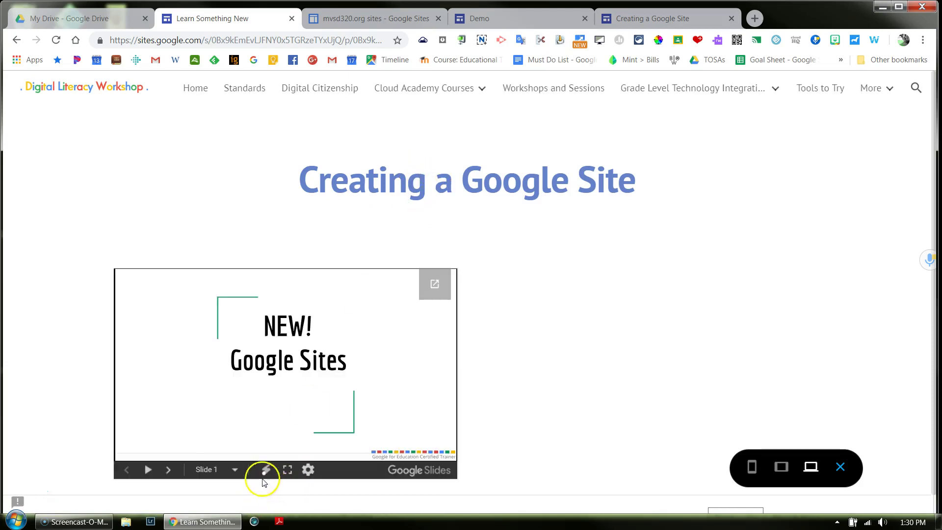
# - Page through the embedded Google Sites presentation from the opening slide to the Footer! slide, reviewing its instructions
pyautogui.click(168, 470)
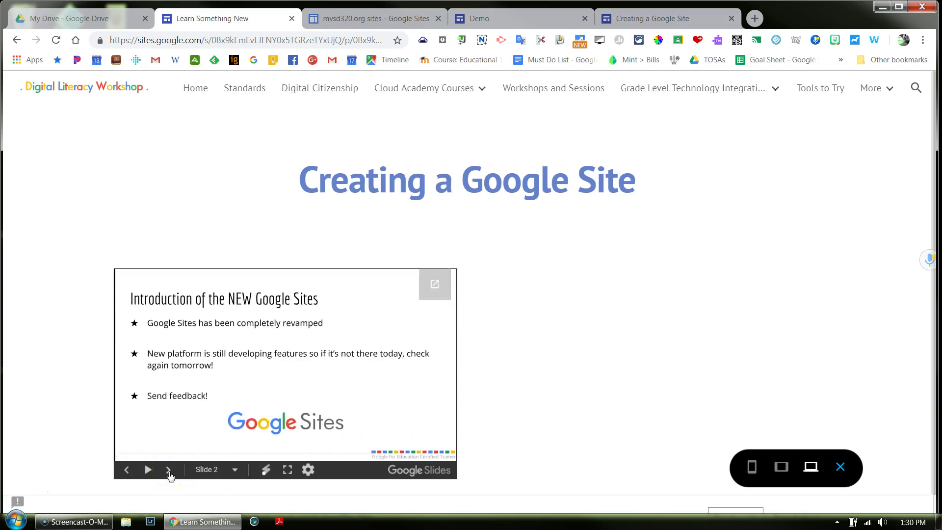
pyautogui.click(169, 470)
pyautogui.click(169, 470)
pyautogui.click(168, 470)
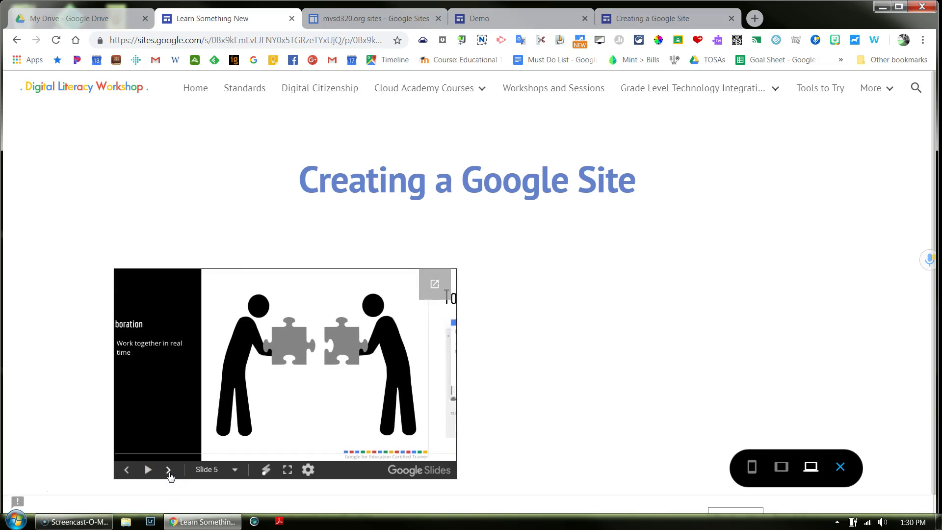
pyautogui.click(169, 470)
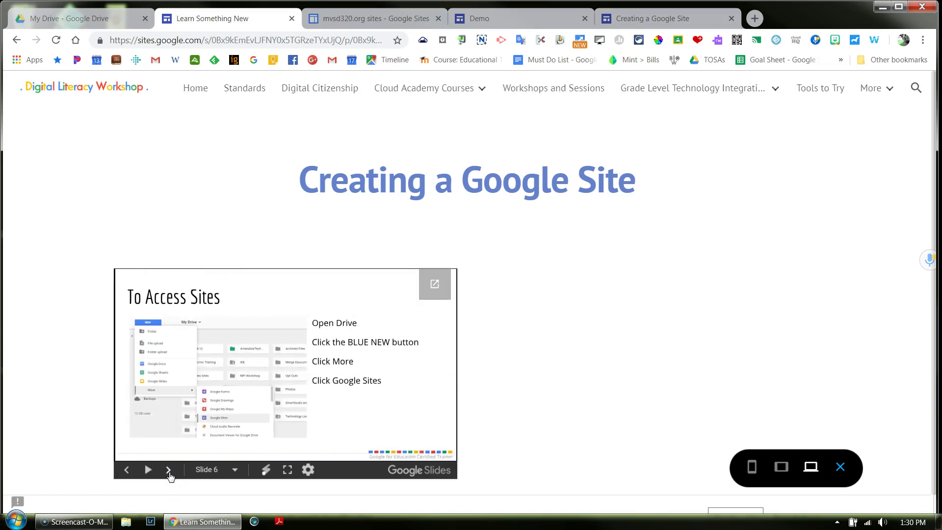
pyautogui.click(168, 470)
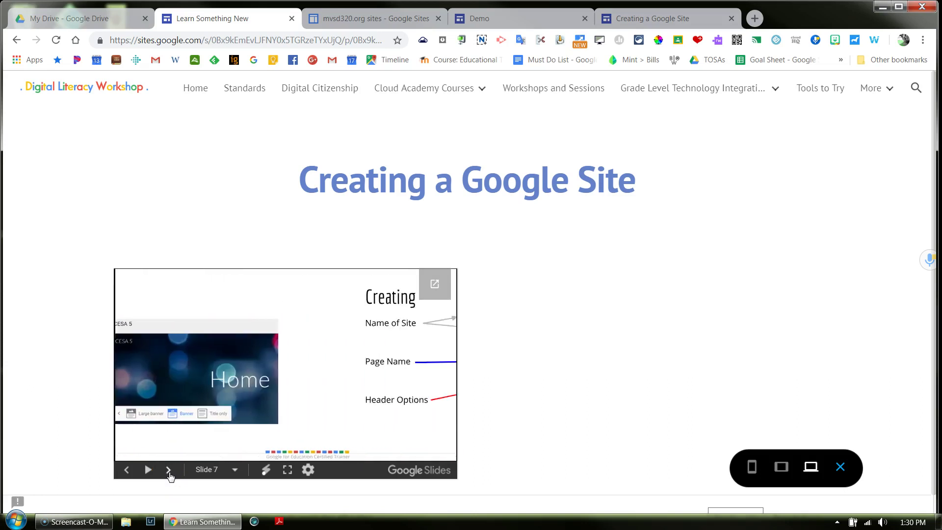
pyautogui.click(168, 470)
pyautogui.click(168, 470)
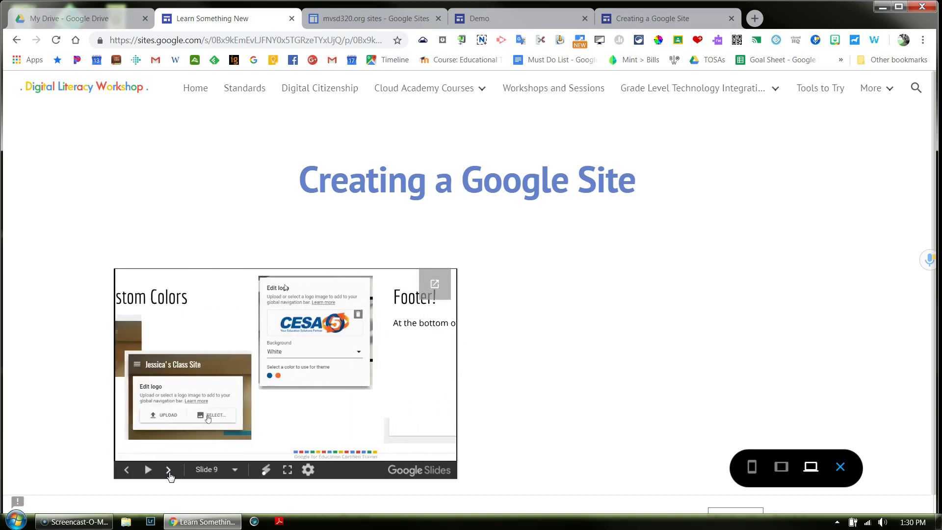
# - Jump to slide 31, Examples, in the embedded presentation
pyautogui.click(234, 471)
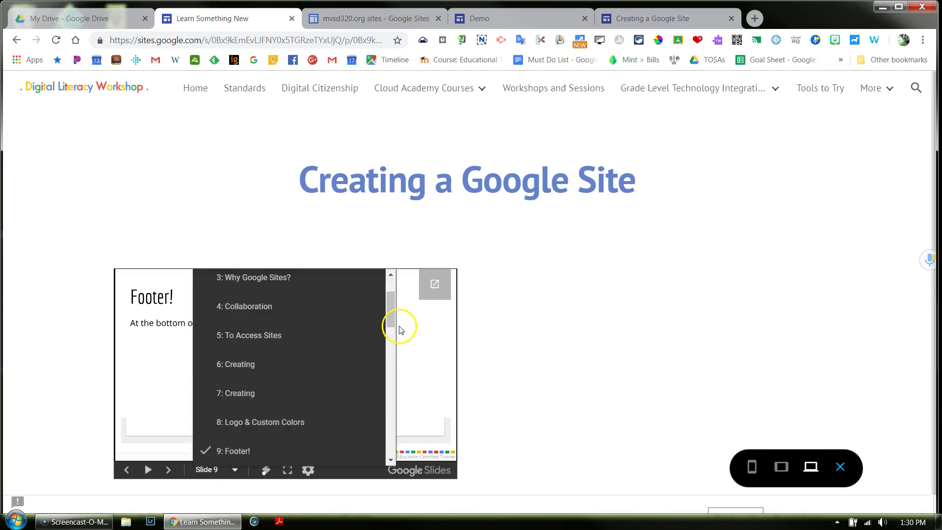
pyautogui.moveTo(392, 320); pyautogui.dragTo(375, 461)
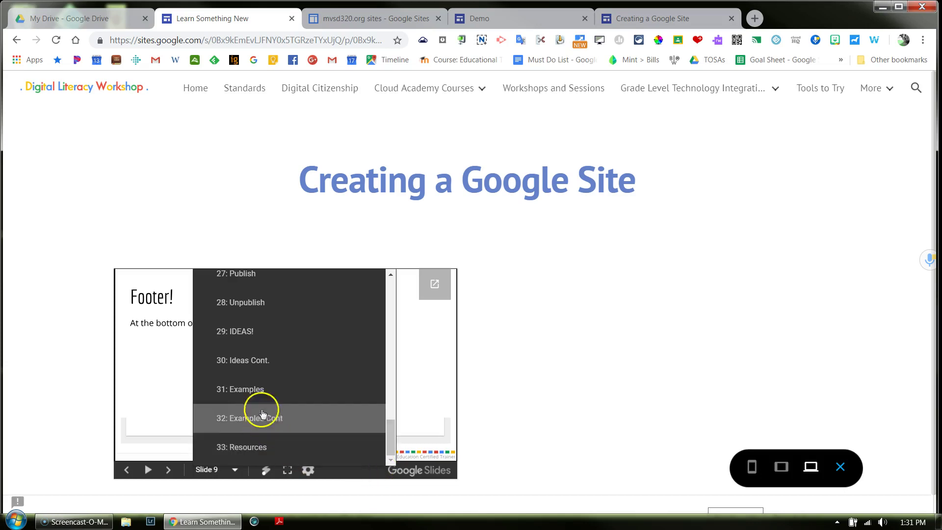
pyautogui.click(251, 395)
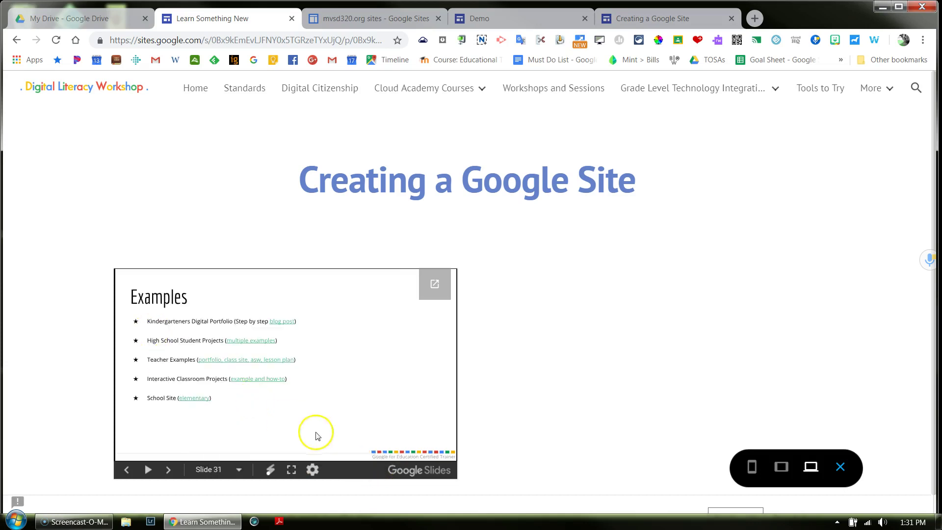
# - Look back through the Ideas slides as far as Unpublish, and advance the embedded presentation to slide 32, Examples Cont
pyautogui.click(126, 470)
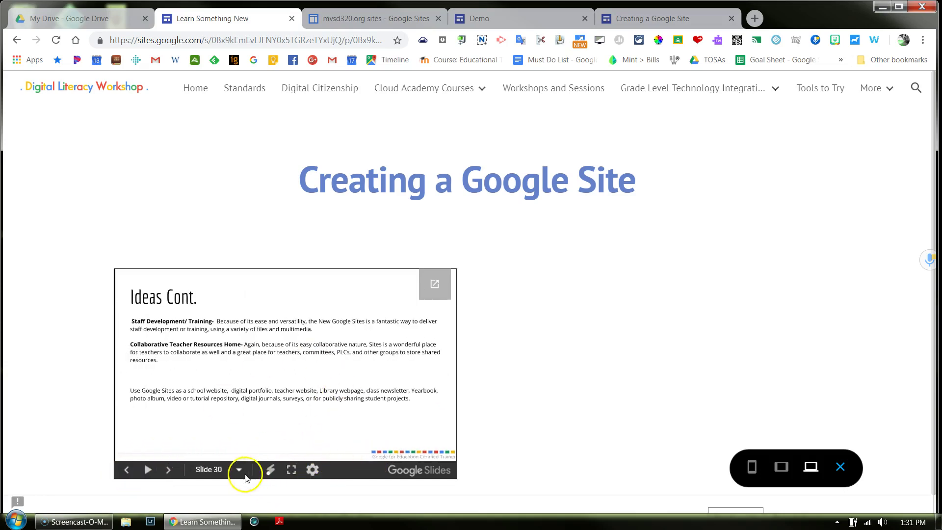
pyautogui.click(125, 470)
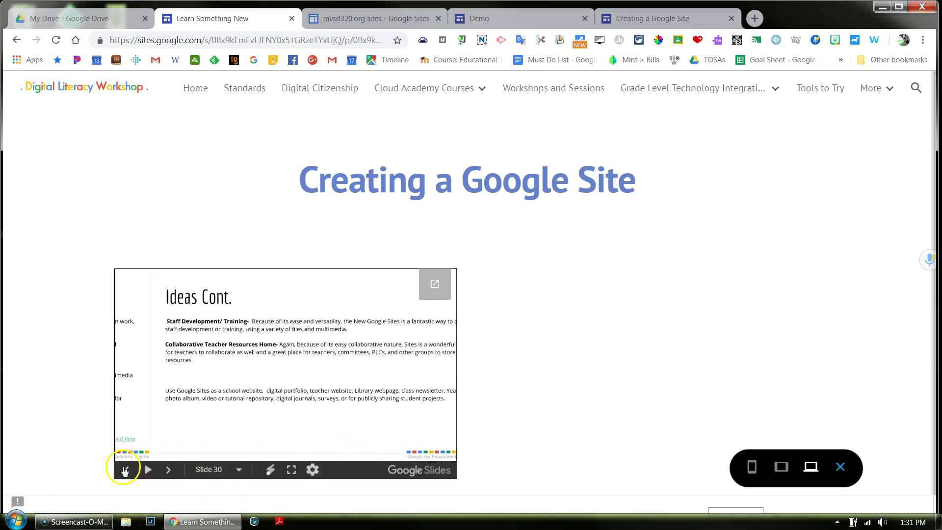
pyautogui.click(125, 470)
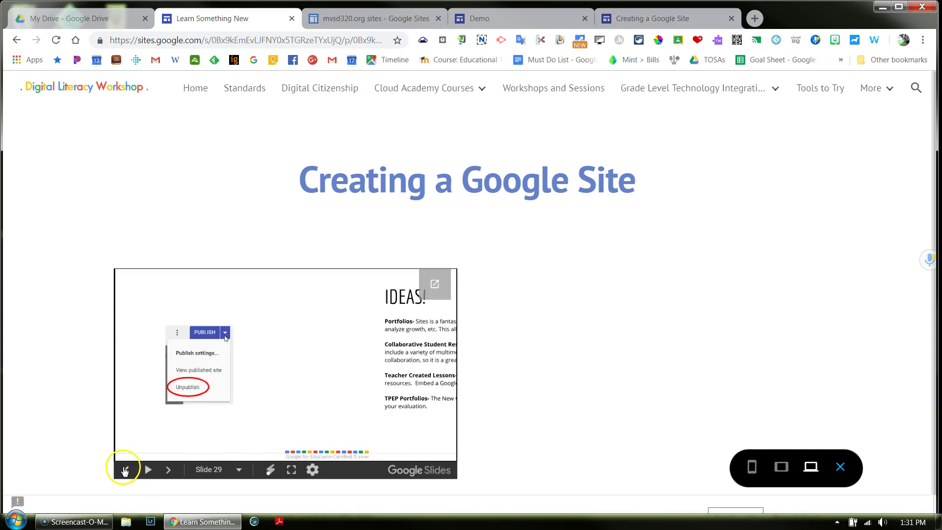
pyautogui.click(168, 471)
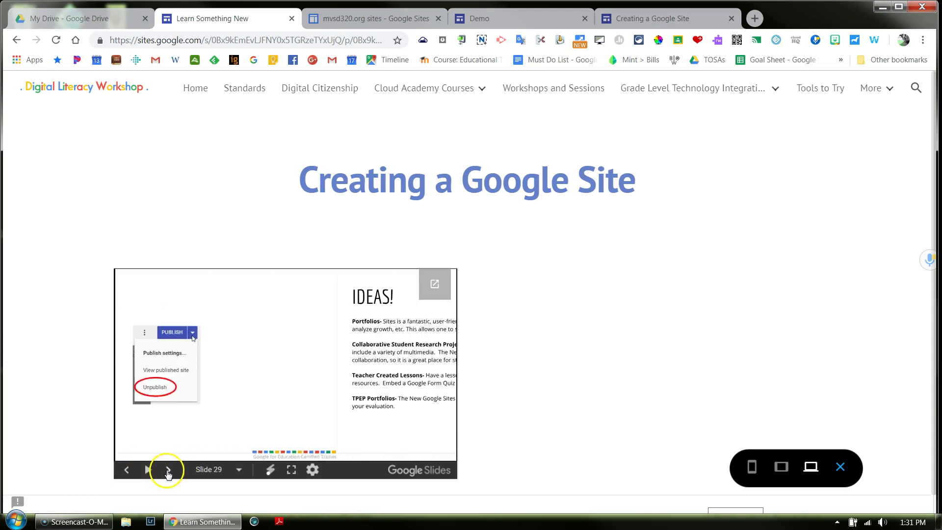
pyautogui.click(168, 471)
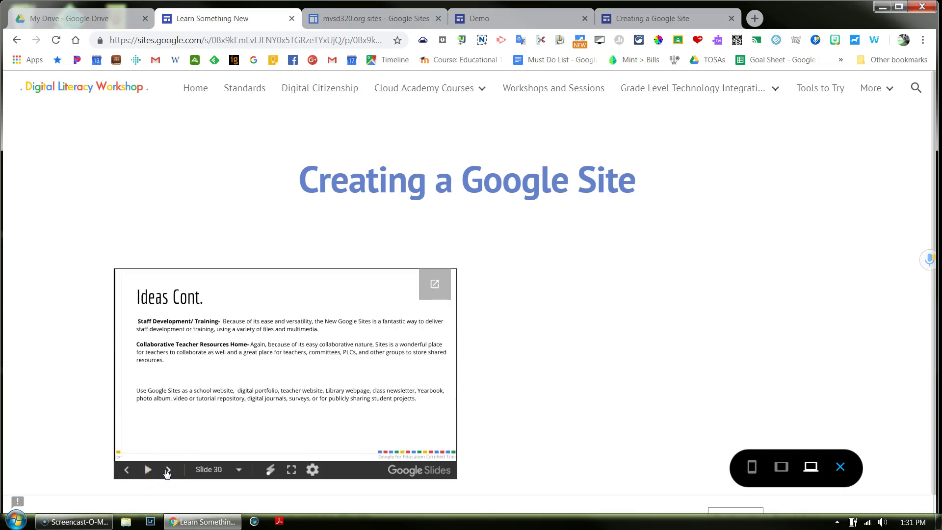
pyautogui.click(167, 471)
pyautogui.click(167, 471)
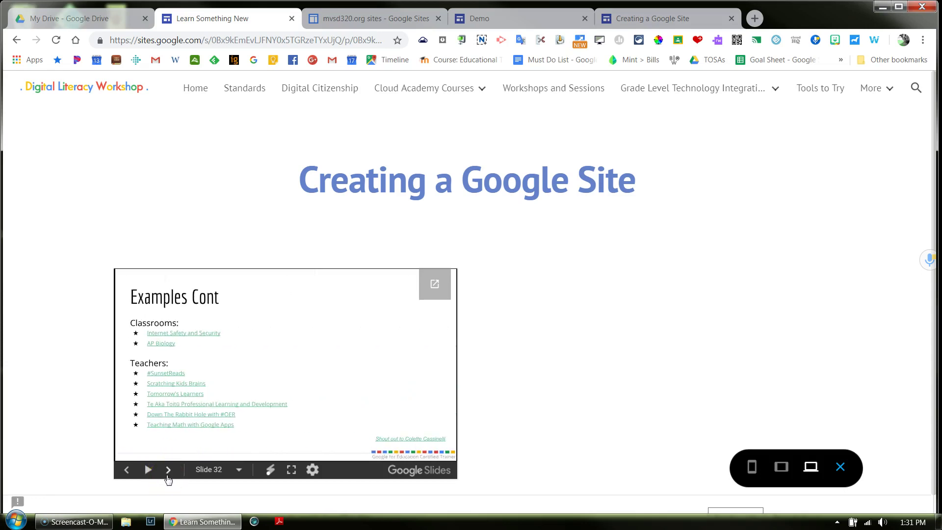